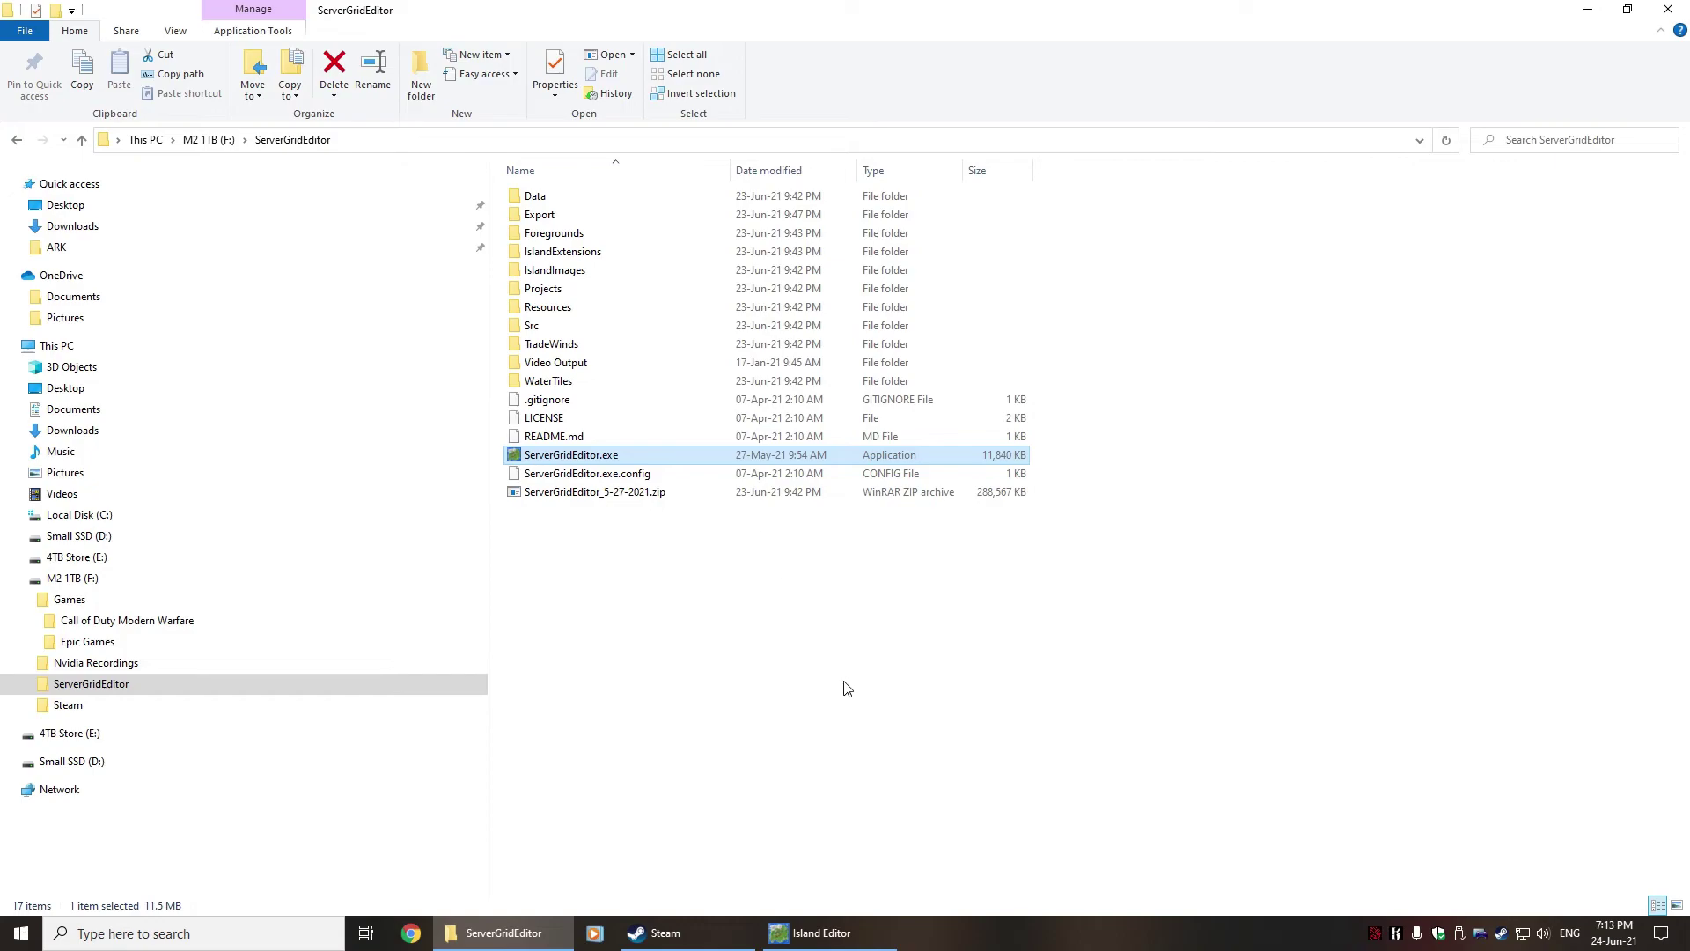
# Switch to Island Editor, load the ServerGrid.json project from the Projects folder and maximize the window
pyautogui.click(823, 920)
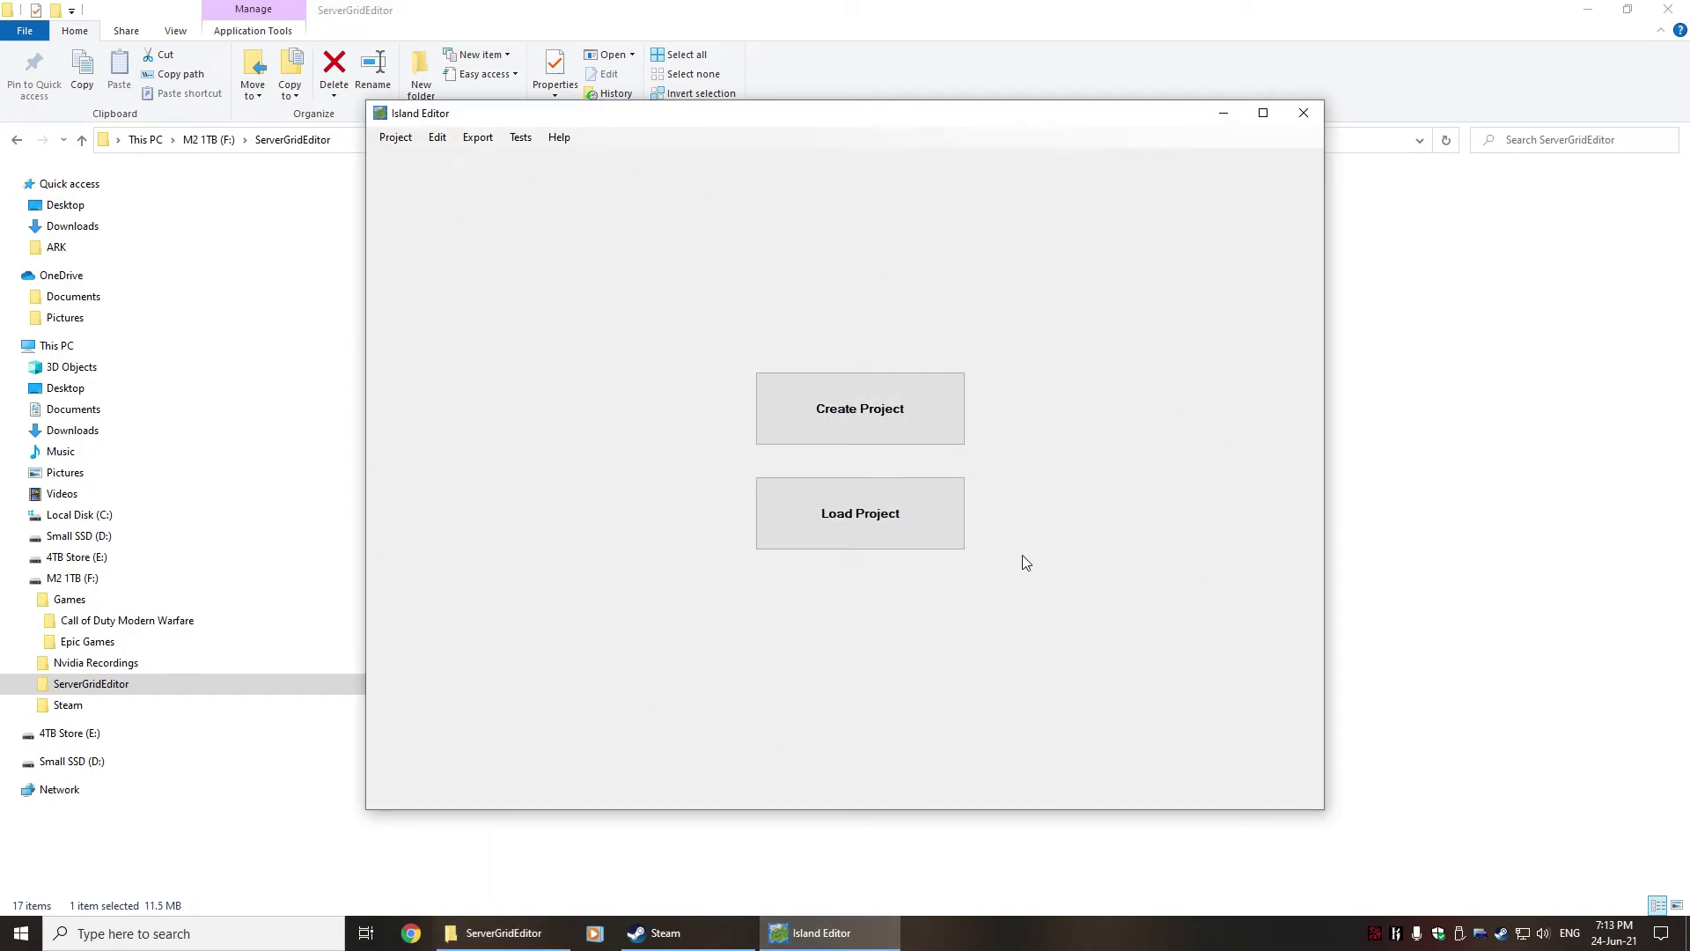
pyautogui.click(885, 524)
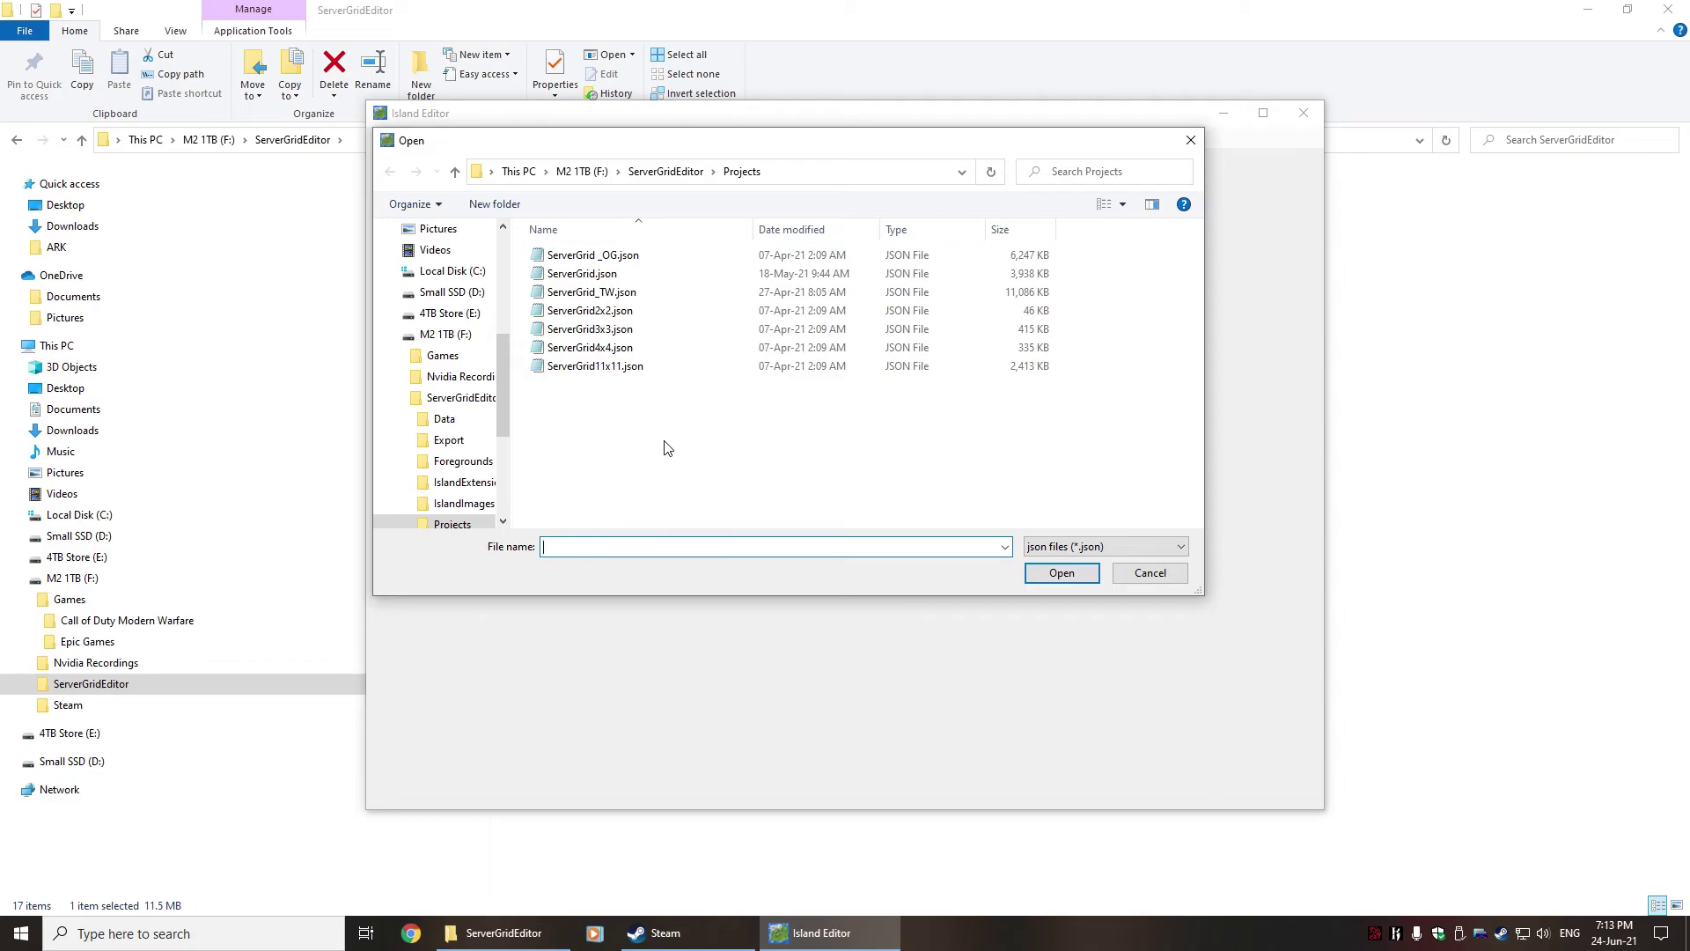
pyautogui.click(586, 273)
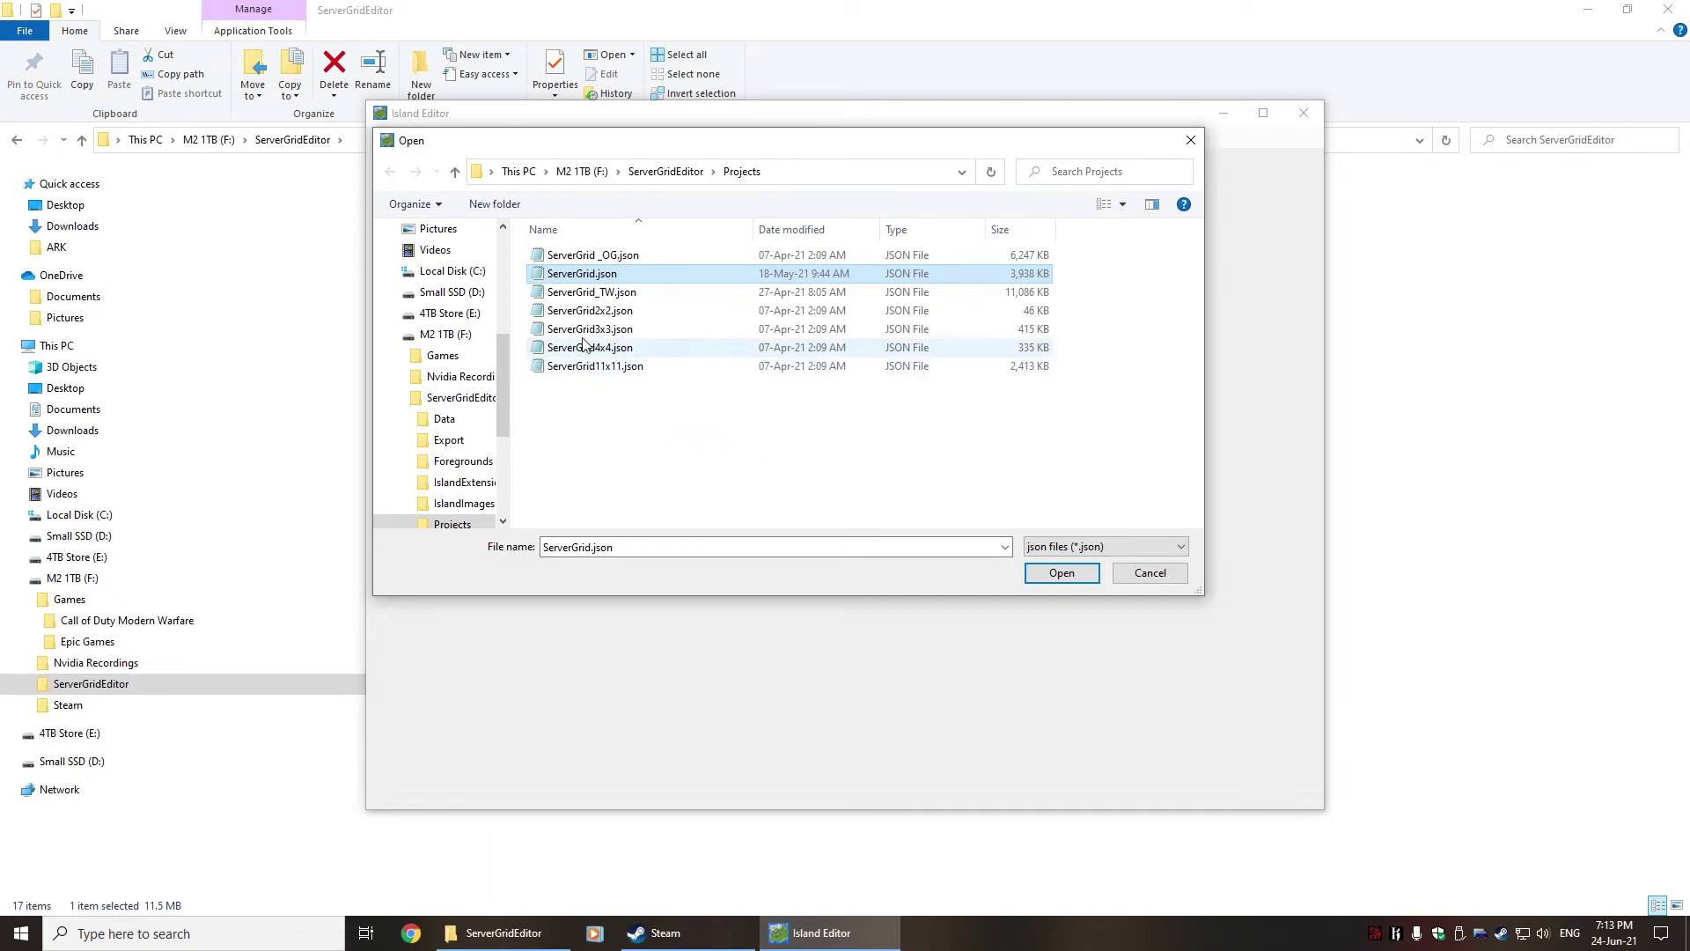
pyautogui.click(610, 437)
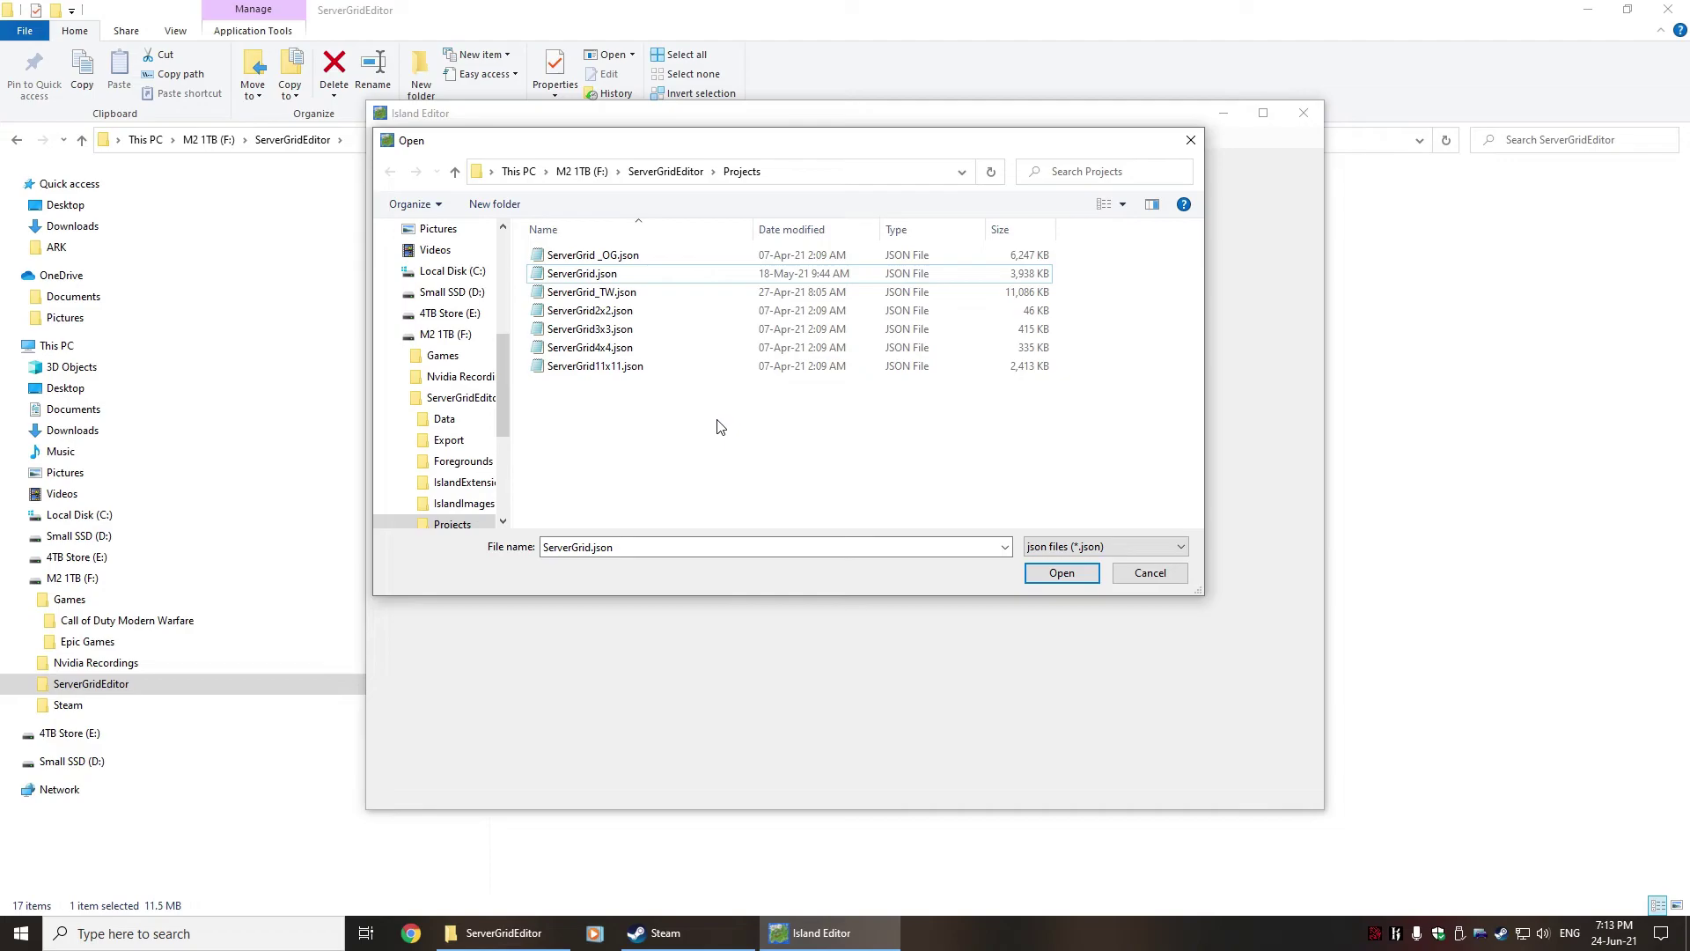
pyautogui.click(581, 366)
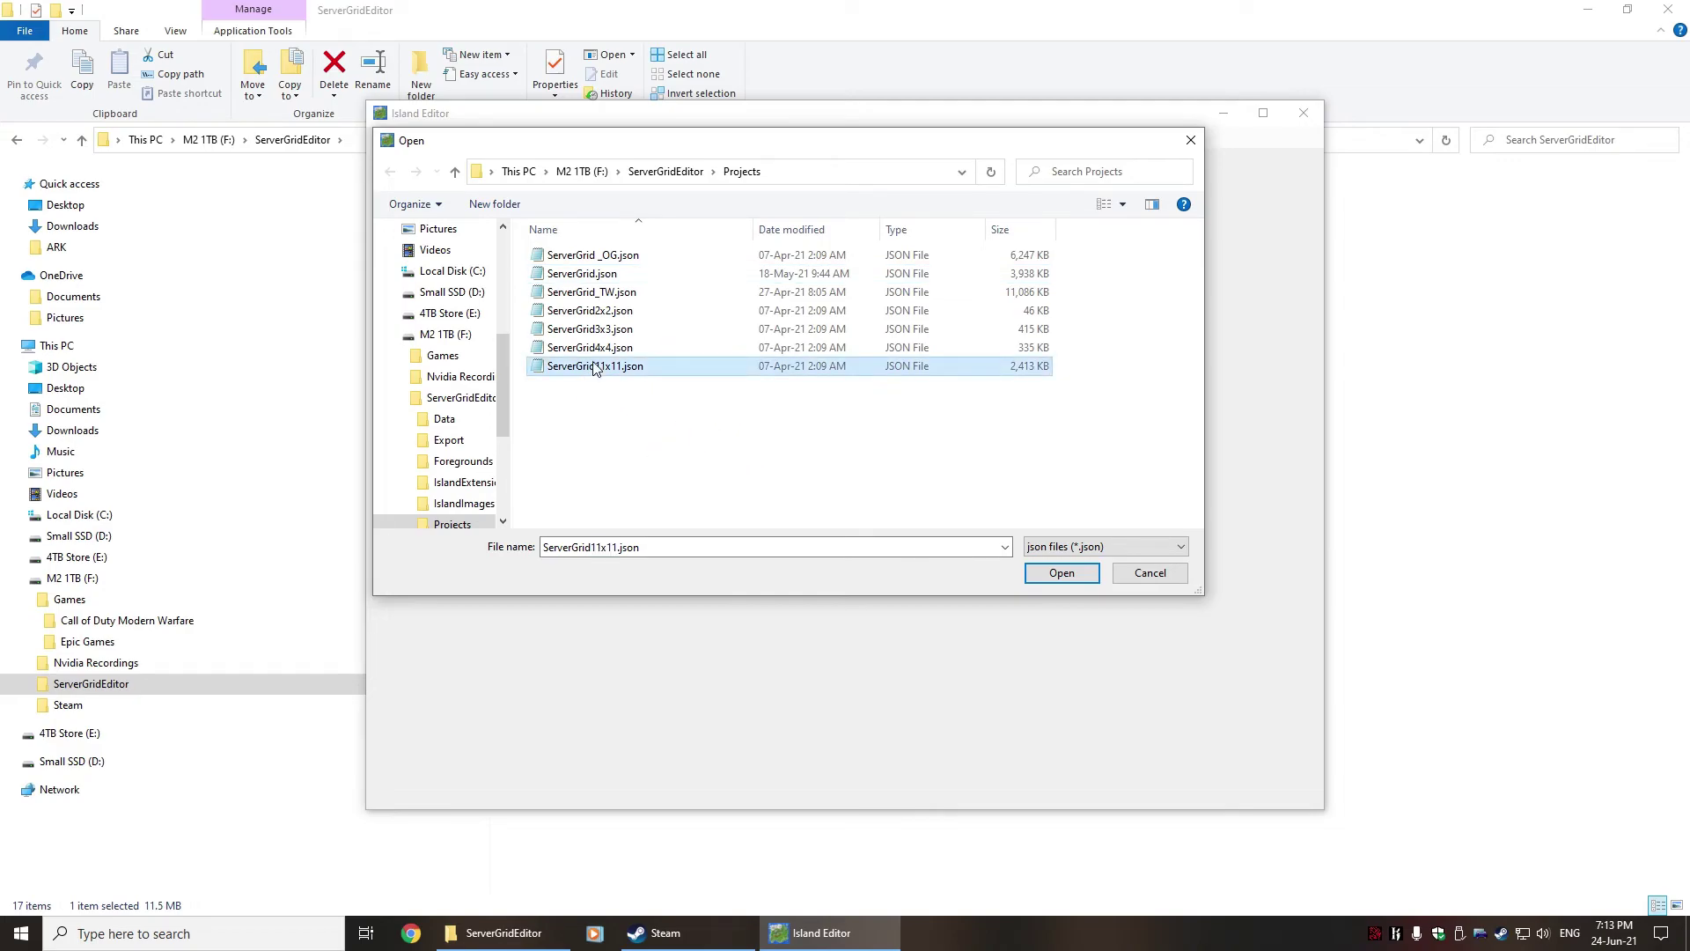
pyautogui.click(580, 273)
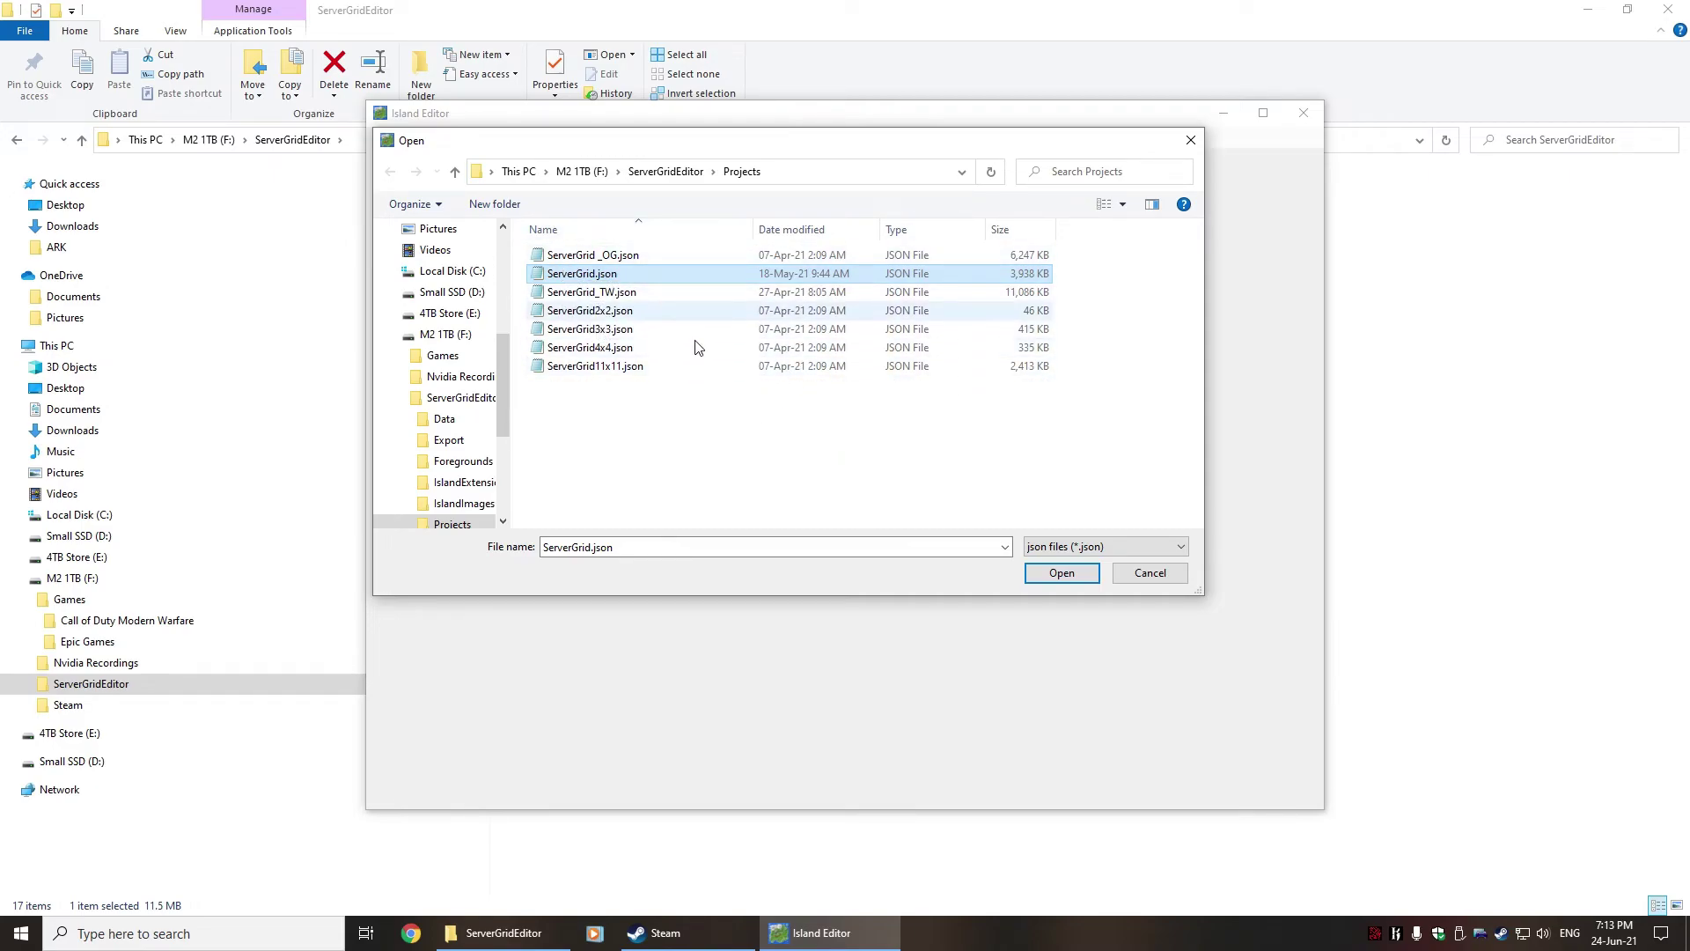
pyautogui.click(1057, 573)
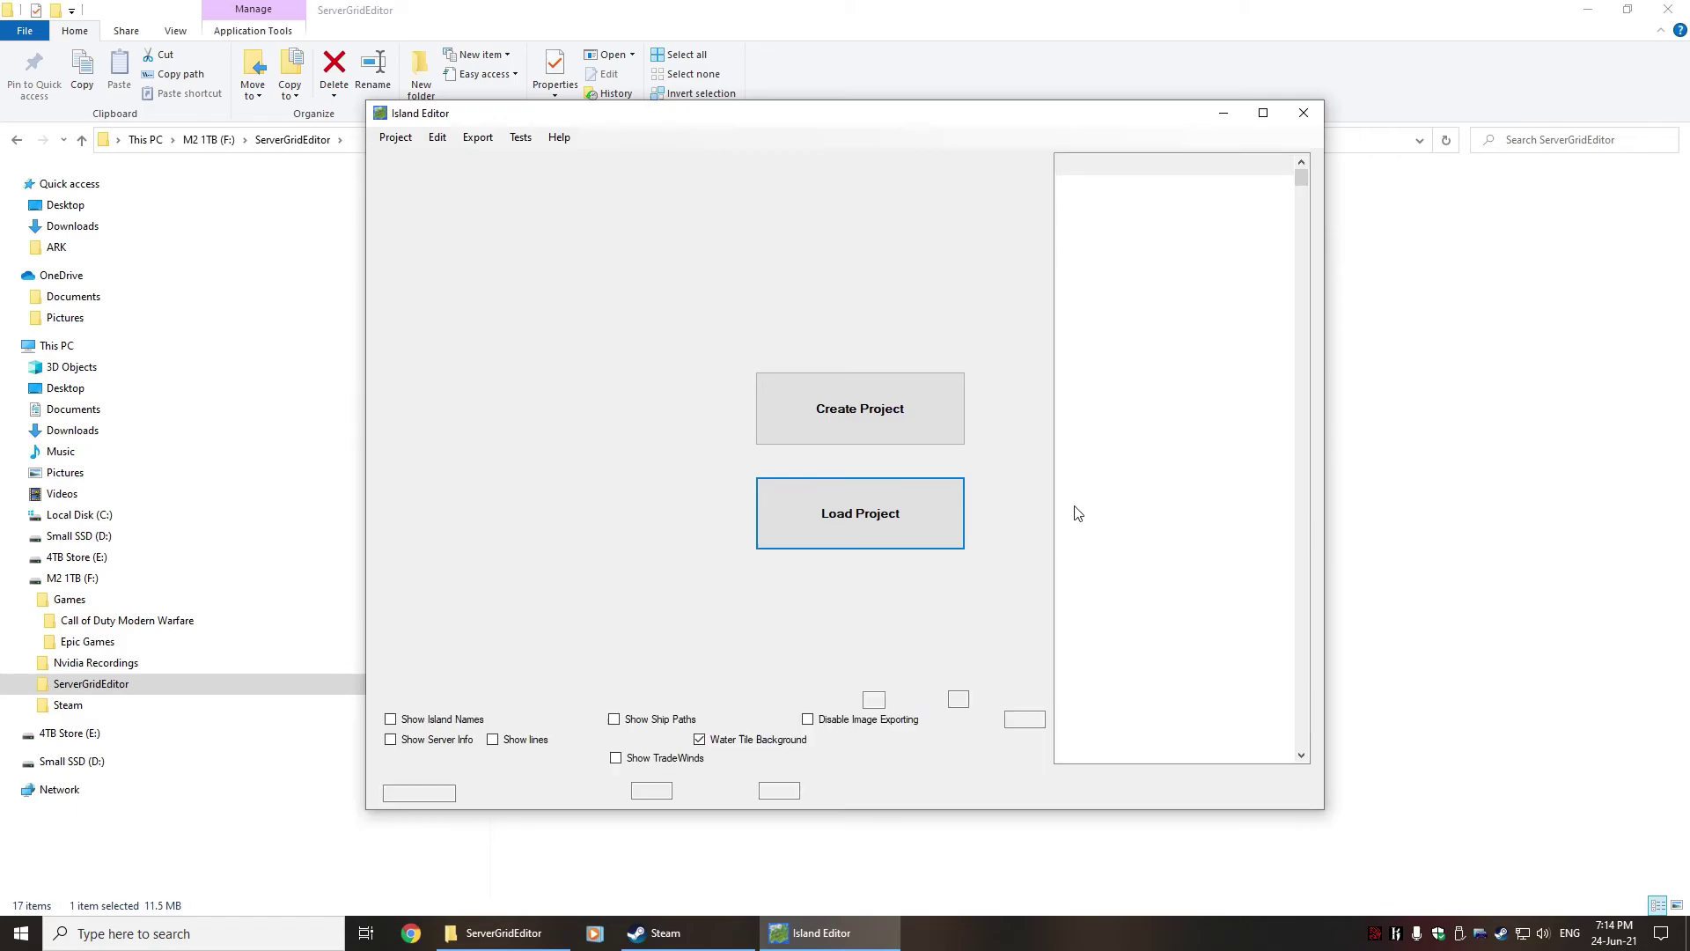
pyautogui.click(1263, 113)
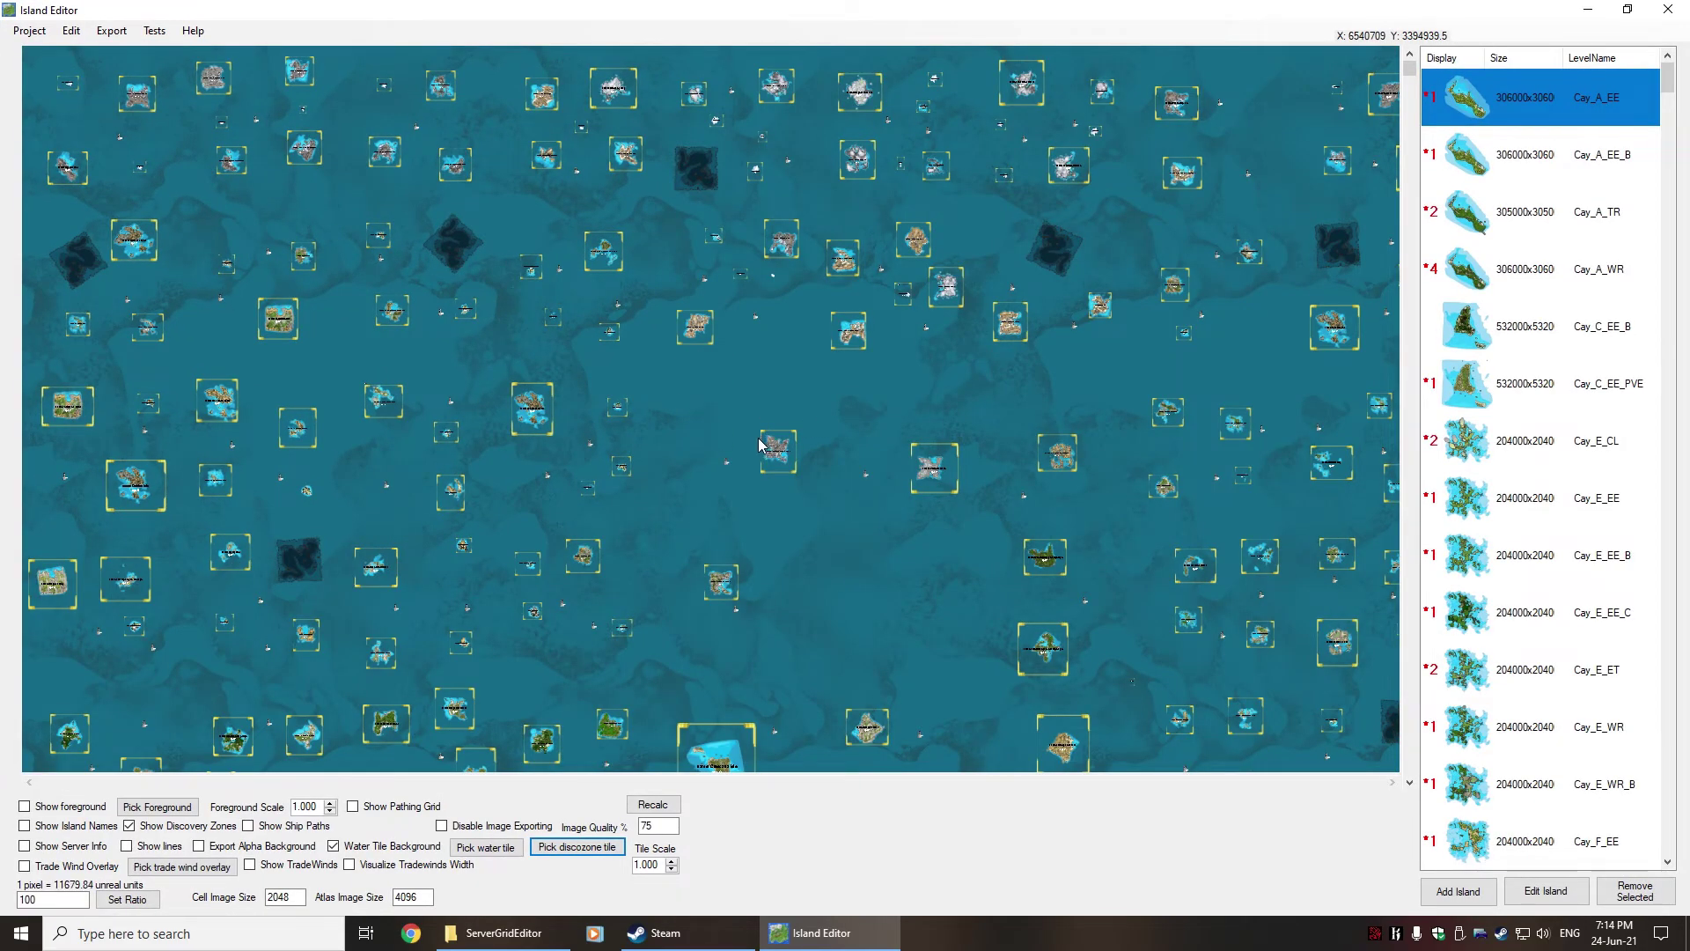
# Show the ship paths and the trade wind overlay on the world map
pyautogui.scroll(-1, 759, 437)
pyautogui.scroll(-1, 663, 419)
pyautogui.scroll(-2, 643, 423)
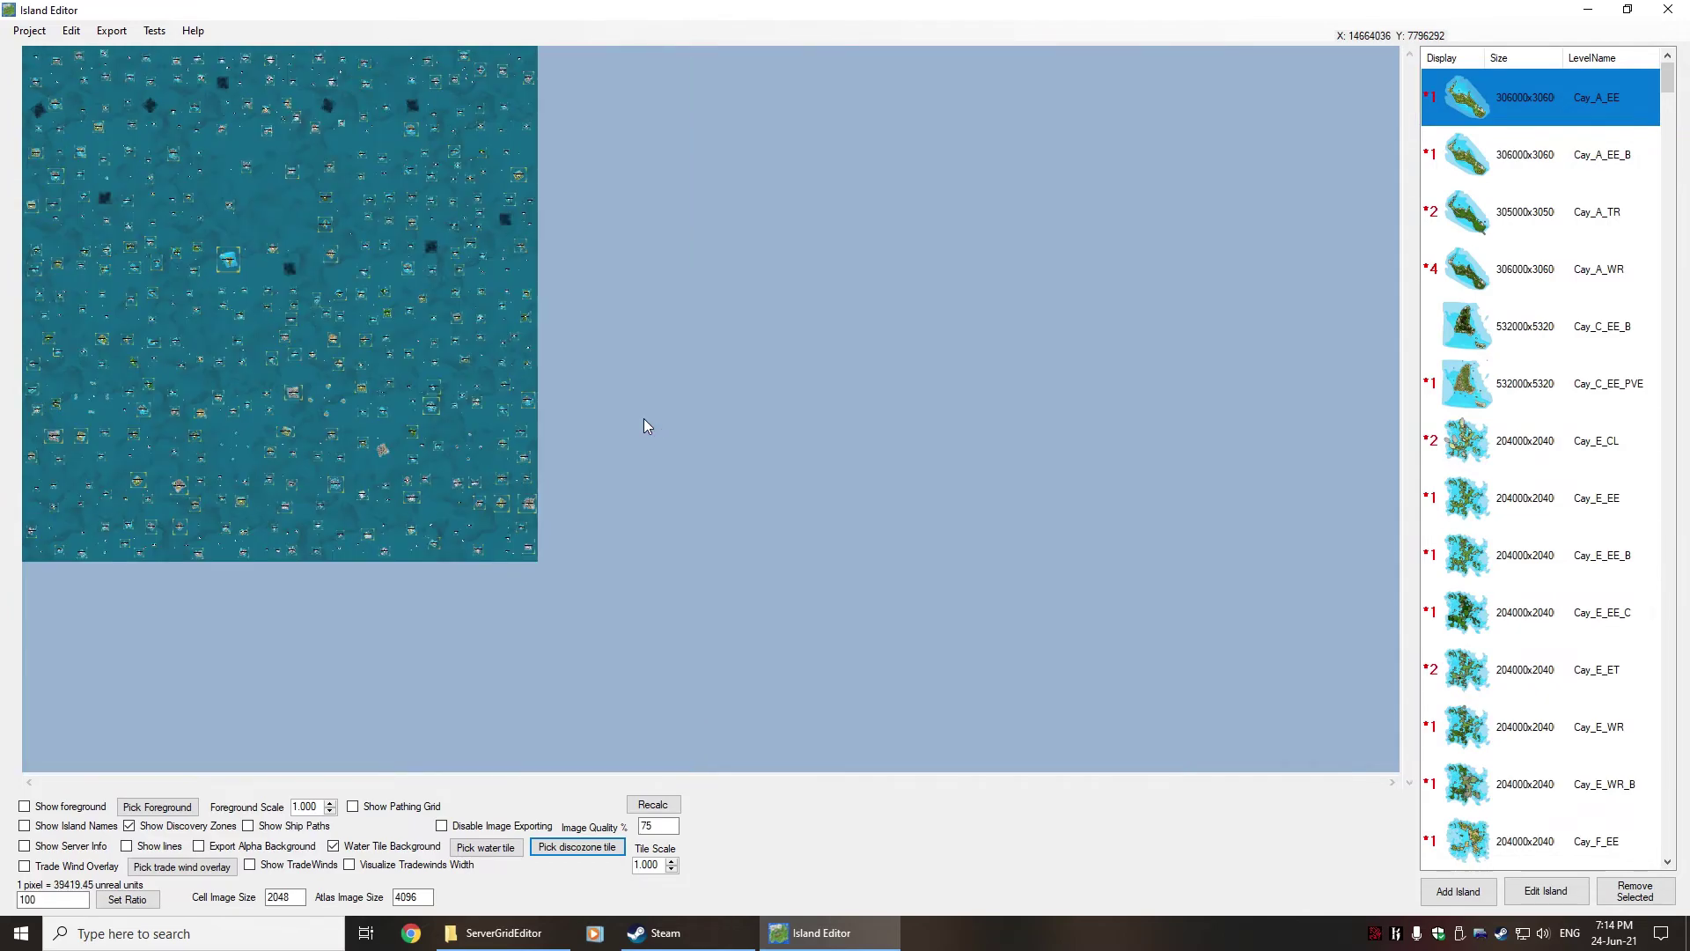
pyautogui.scroll(3, 643, 420)
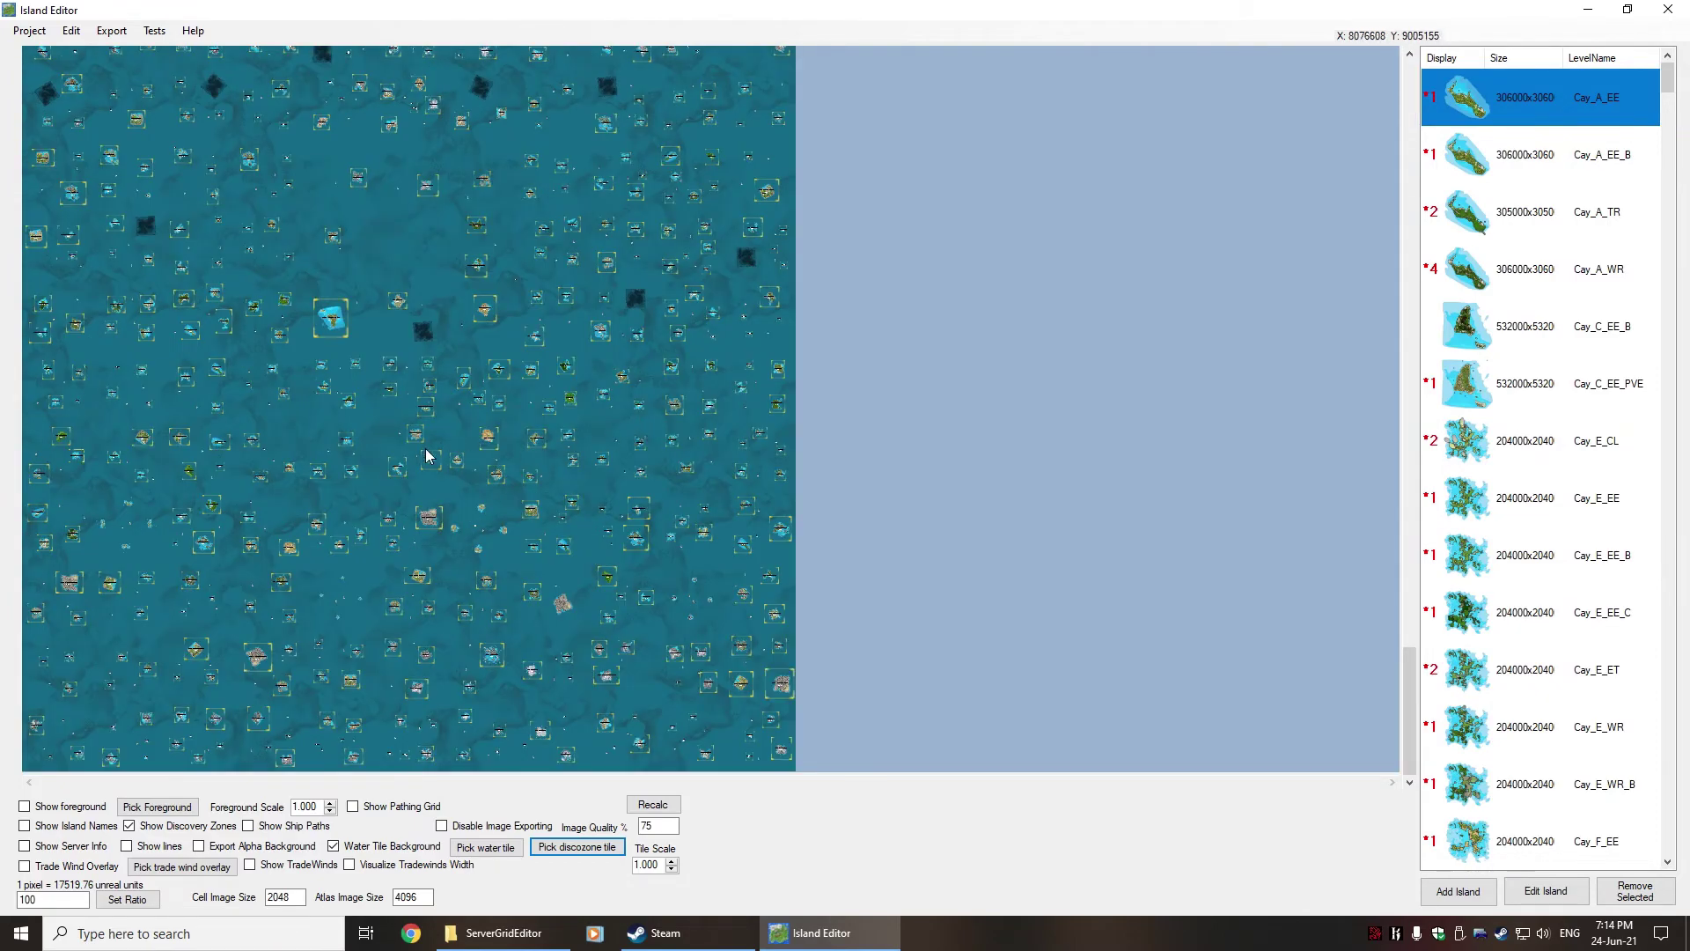
pyautogui.scroll(3, 554, 345)
pyautogui.scroll(-1, 556, 348)
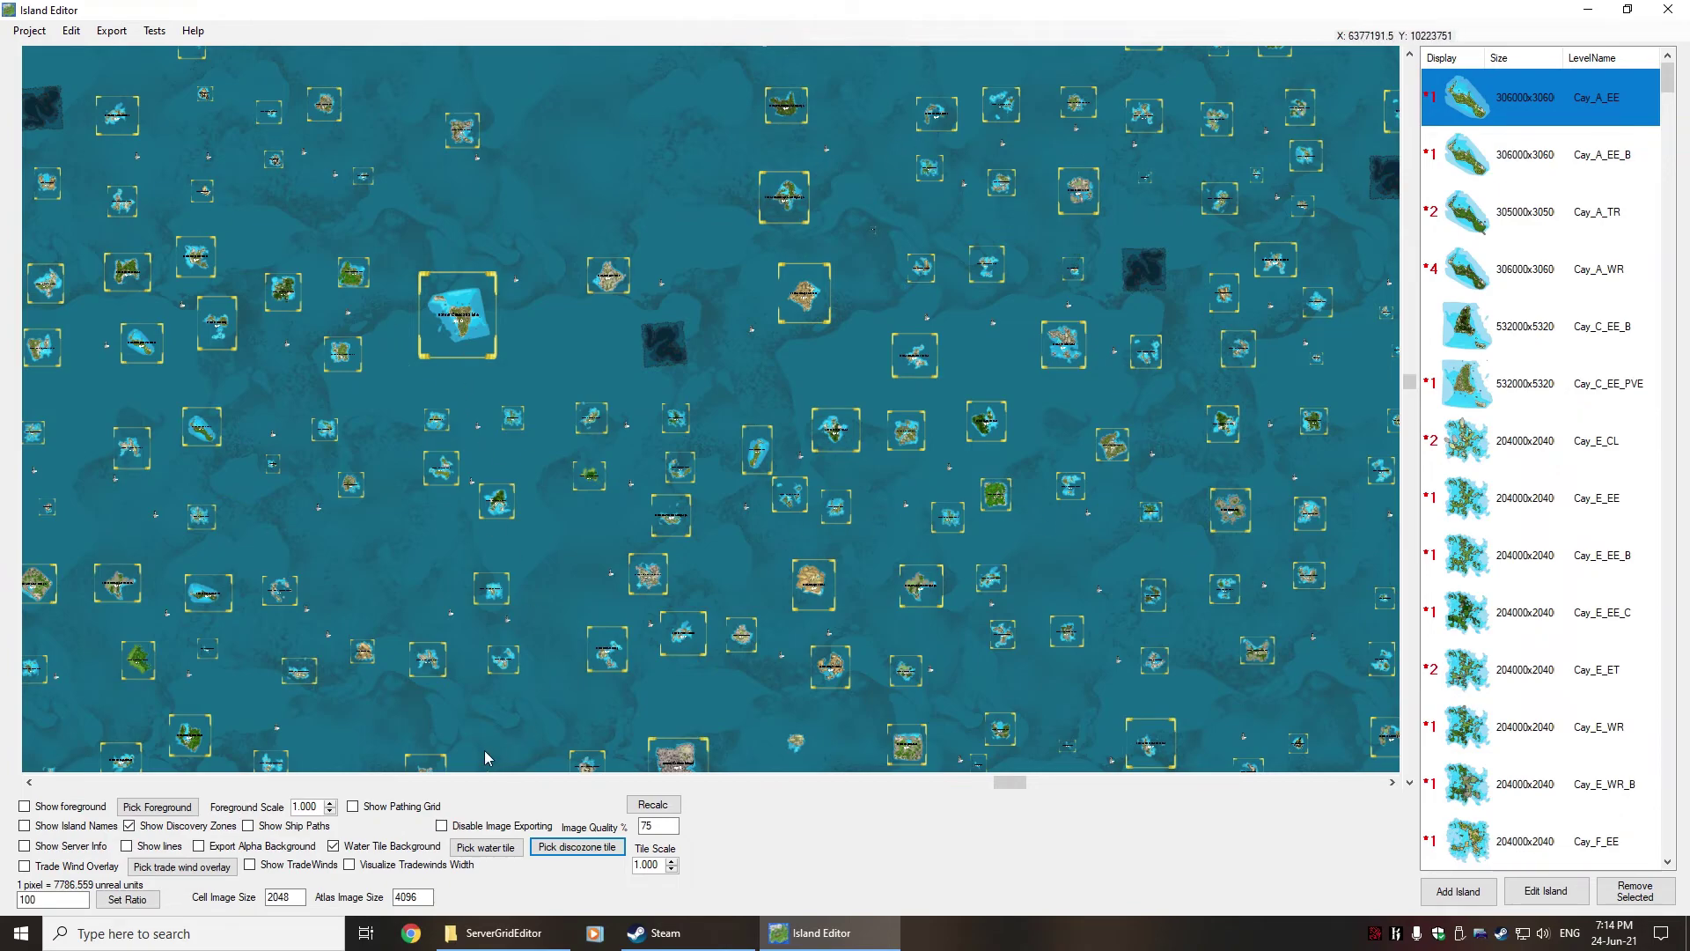
pyautogui.click(25, 866)
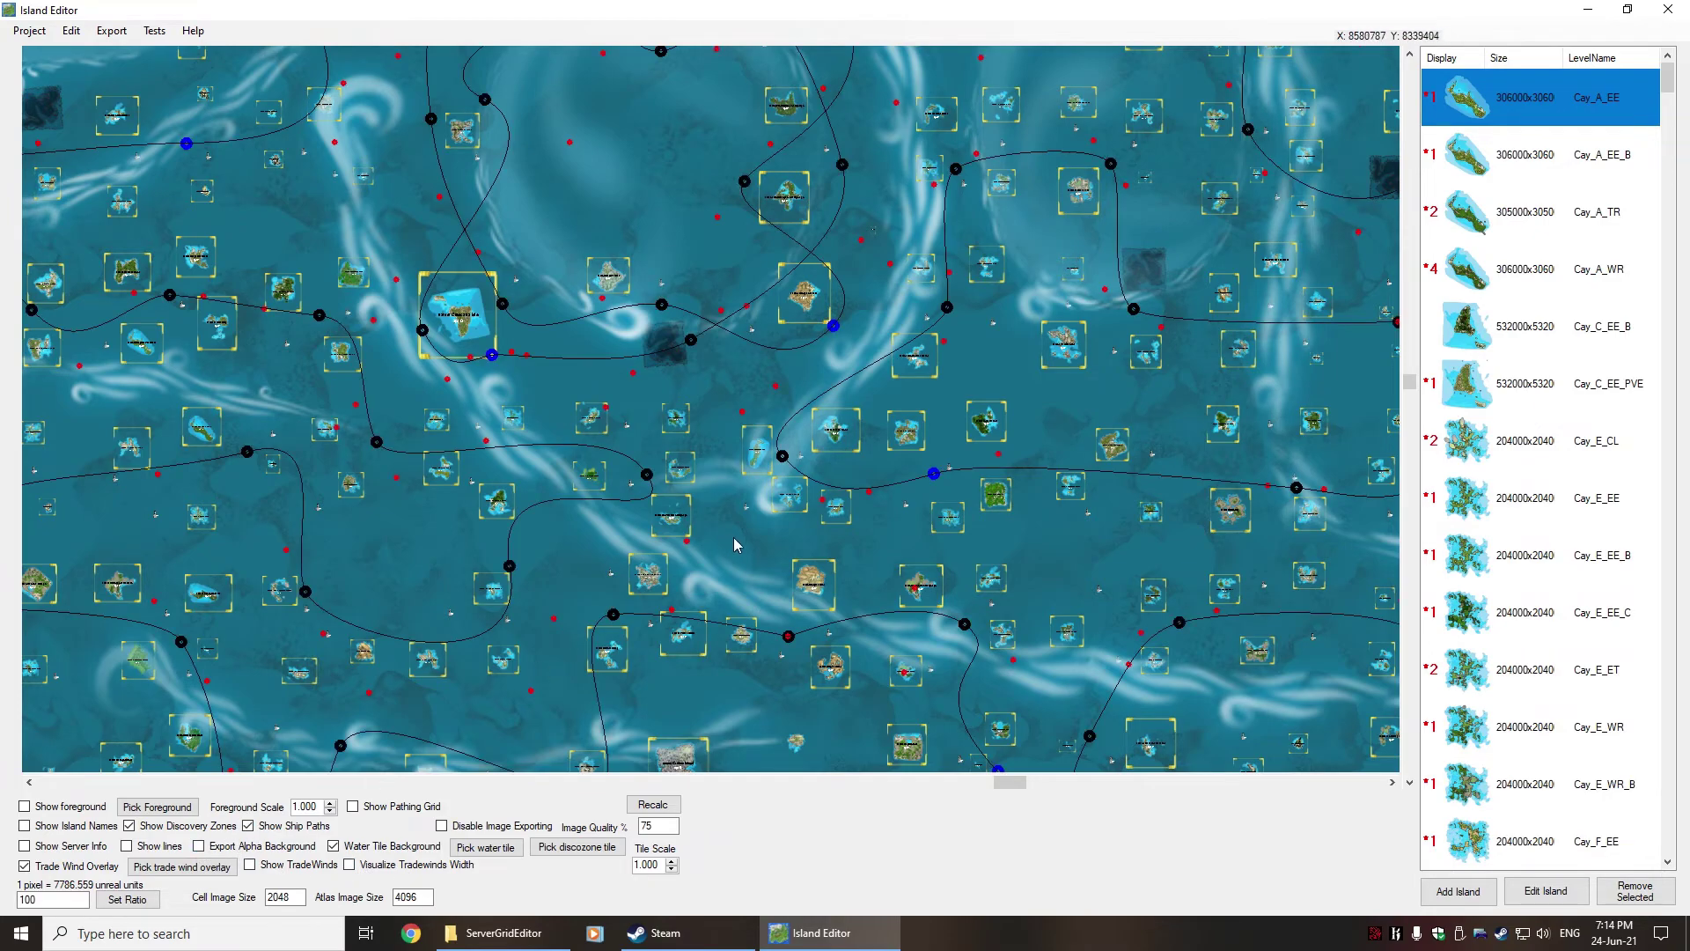
pyautogui.scroll(-1, 738, 535)
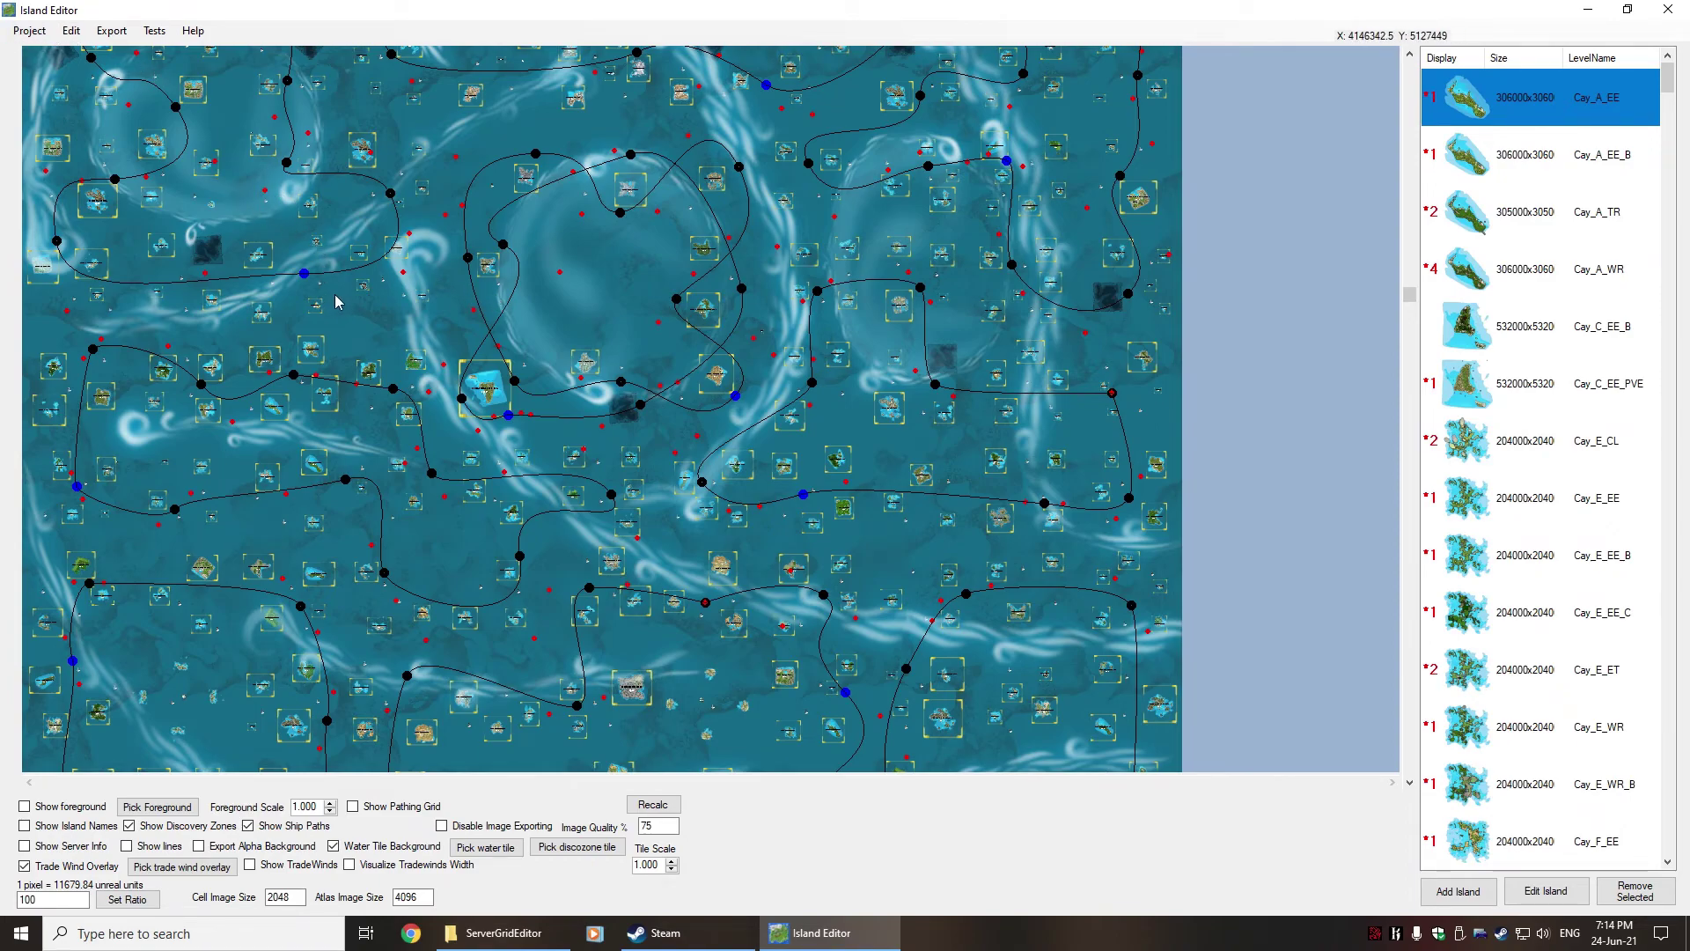
# Examine the Atlas Id in the loaded project's settings and close them without changes
pyautogui.click(29, 30)
pyautogui.press('Escape')
pyautogui.click(29, 30)
pyautogui.click(40, 90)
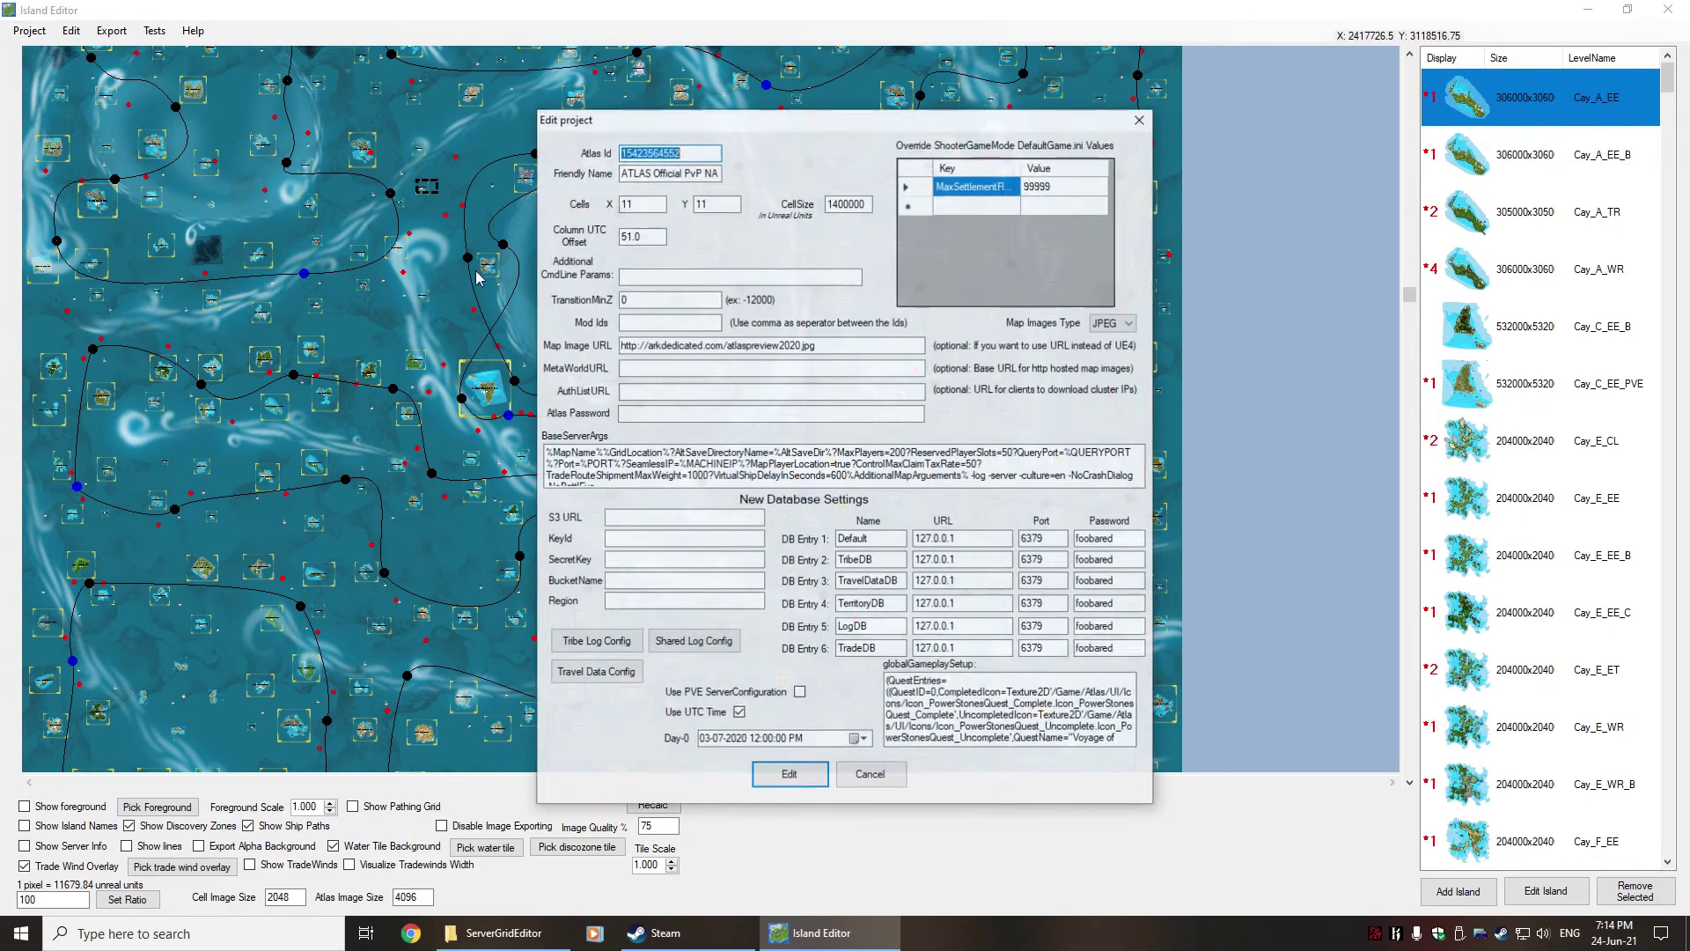
pyautogui.click(705, 159)
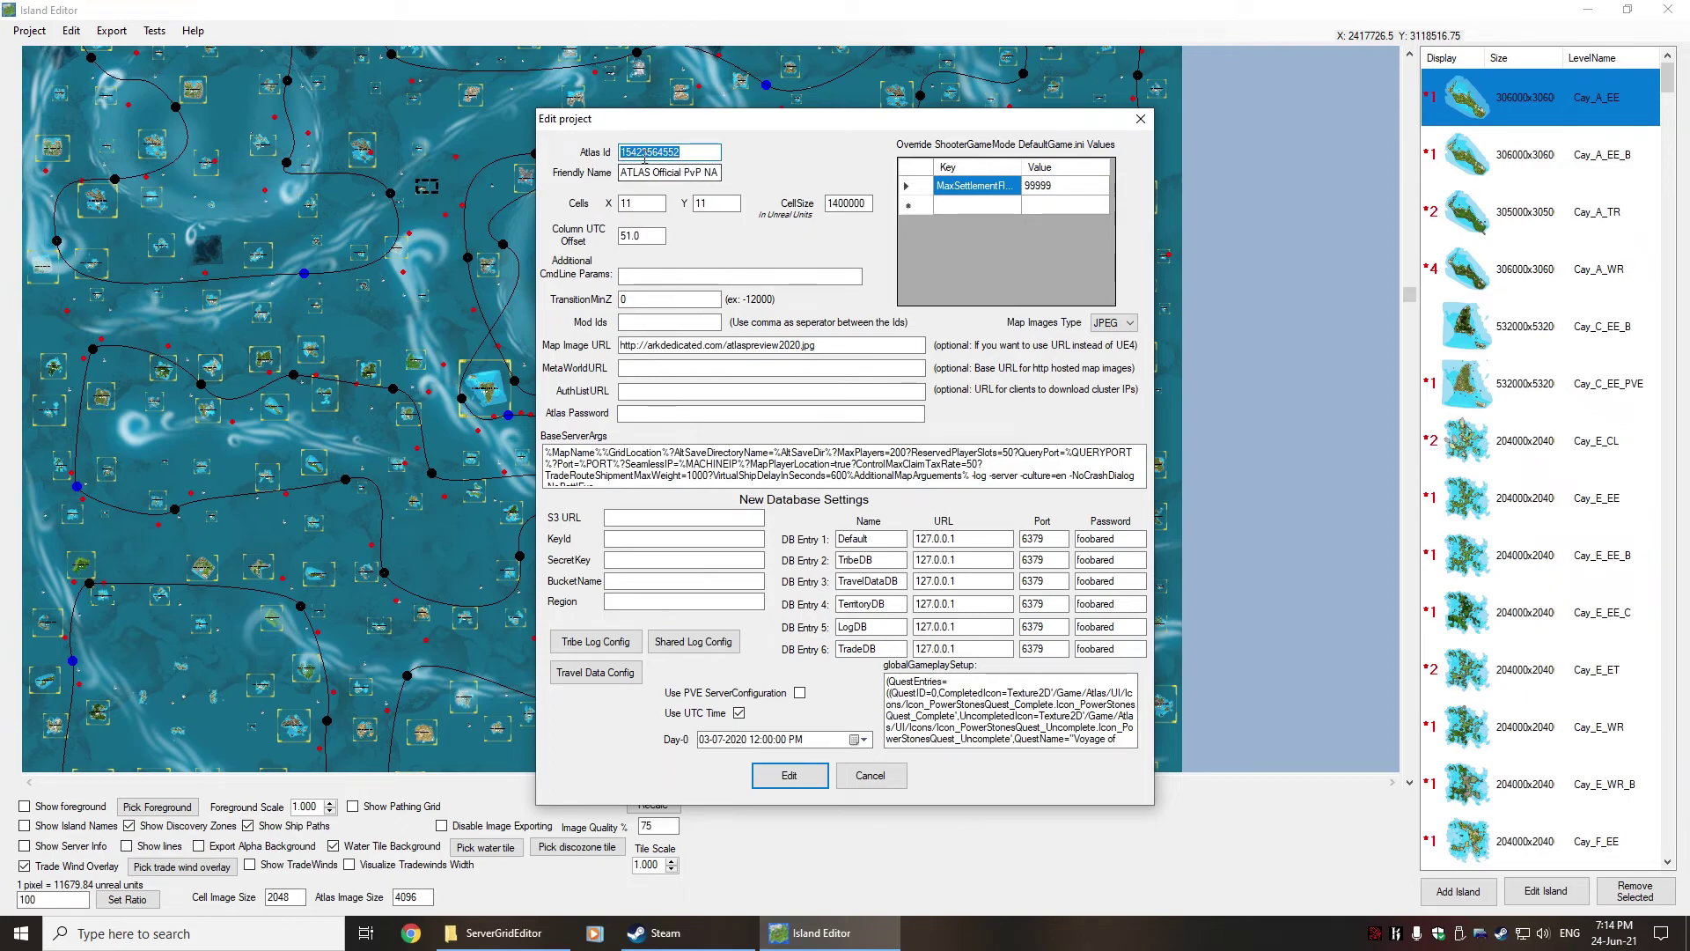
pyautogui.click(680, 157)
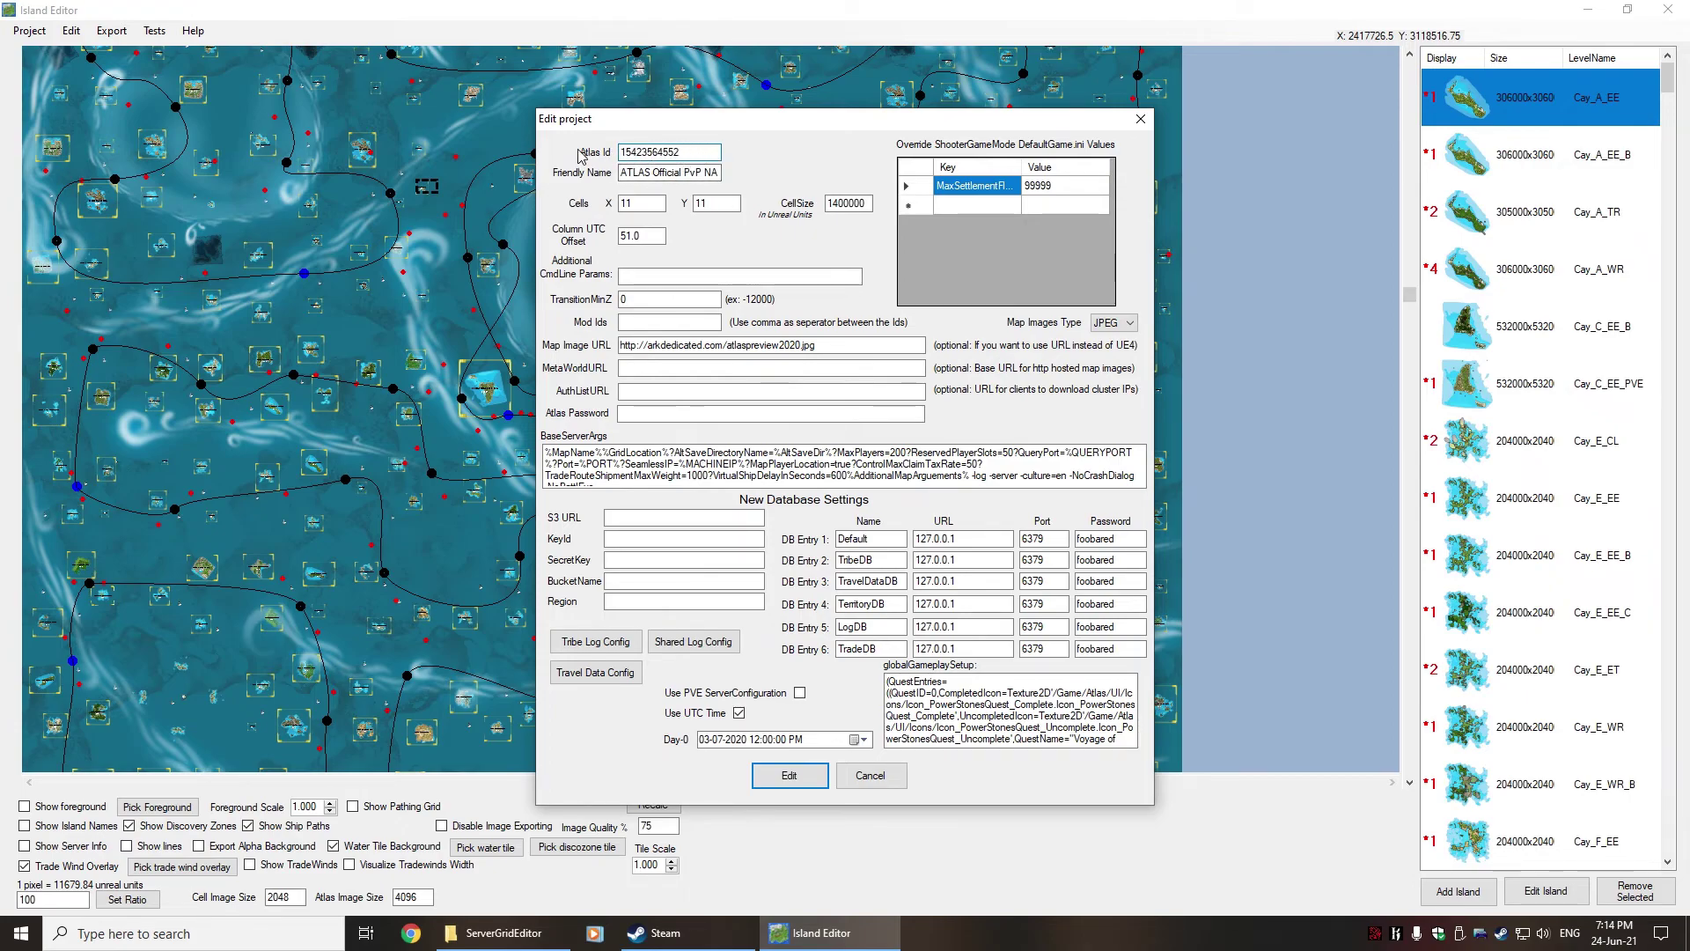
pyautogui.click(870, 774)
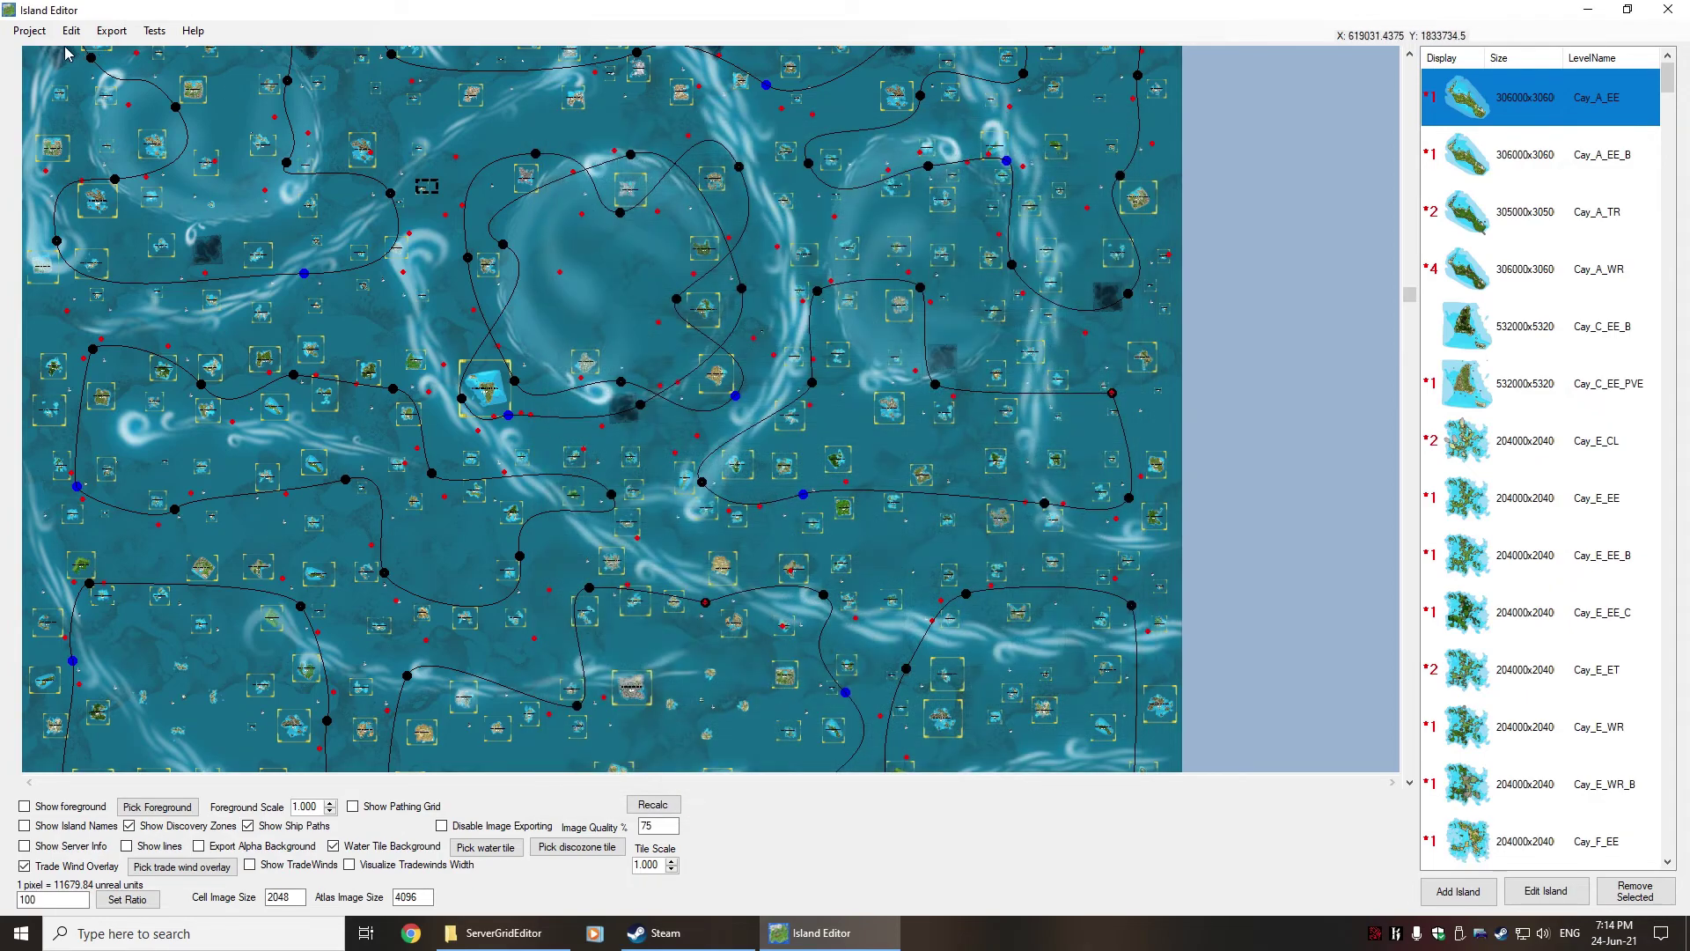
# Open the form for a new project to examine its generated Atlas Id, and cancel the creation
pyautogui.click(29, 30)
pyautogui.click(49, 54)
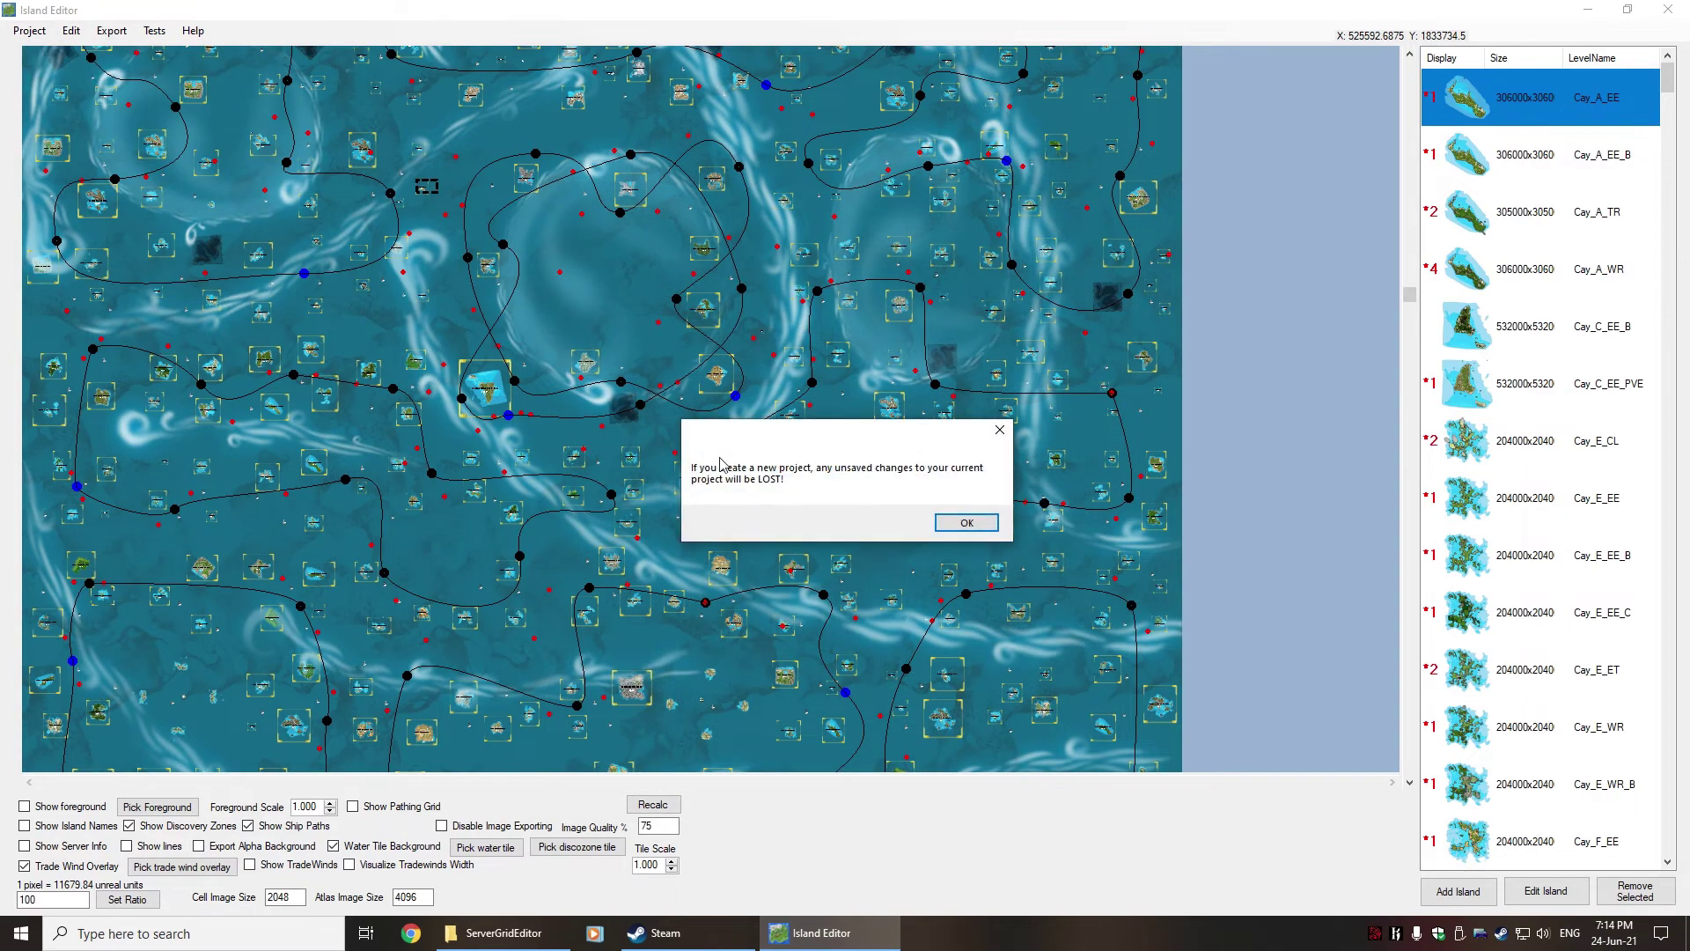
pyautogui.click(966, 522)
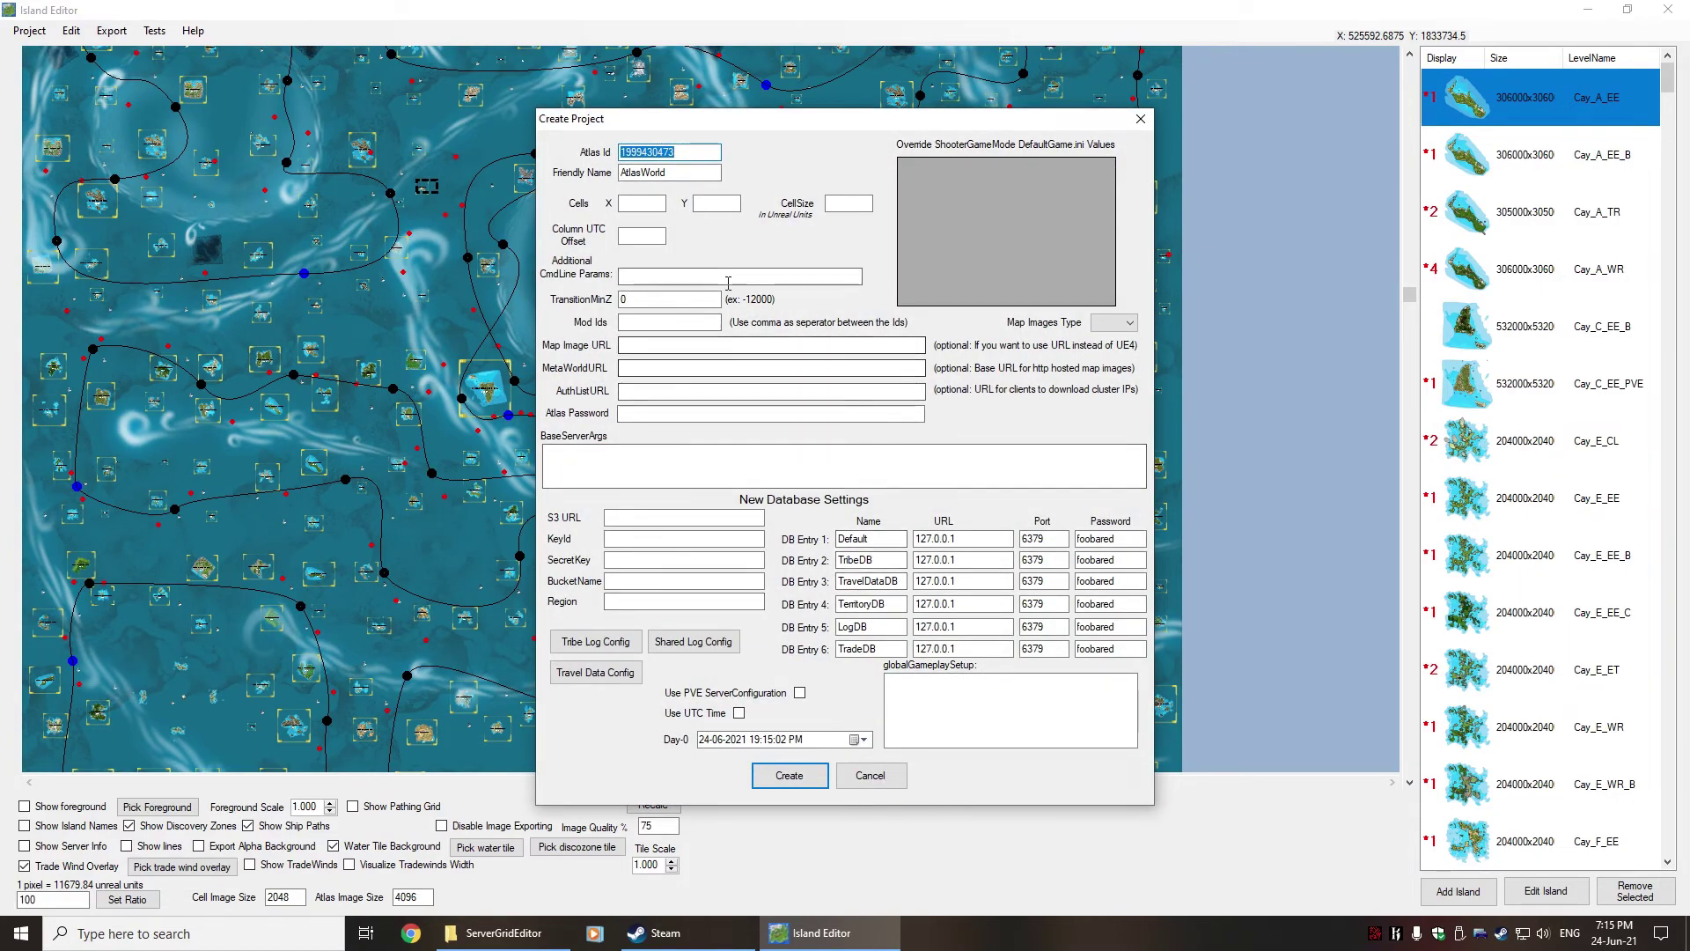
pyautogui.click(658, 156)
pyautogui.doubleClick(658, 157)
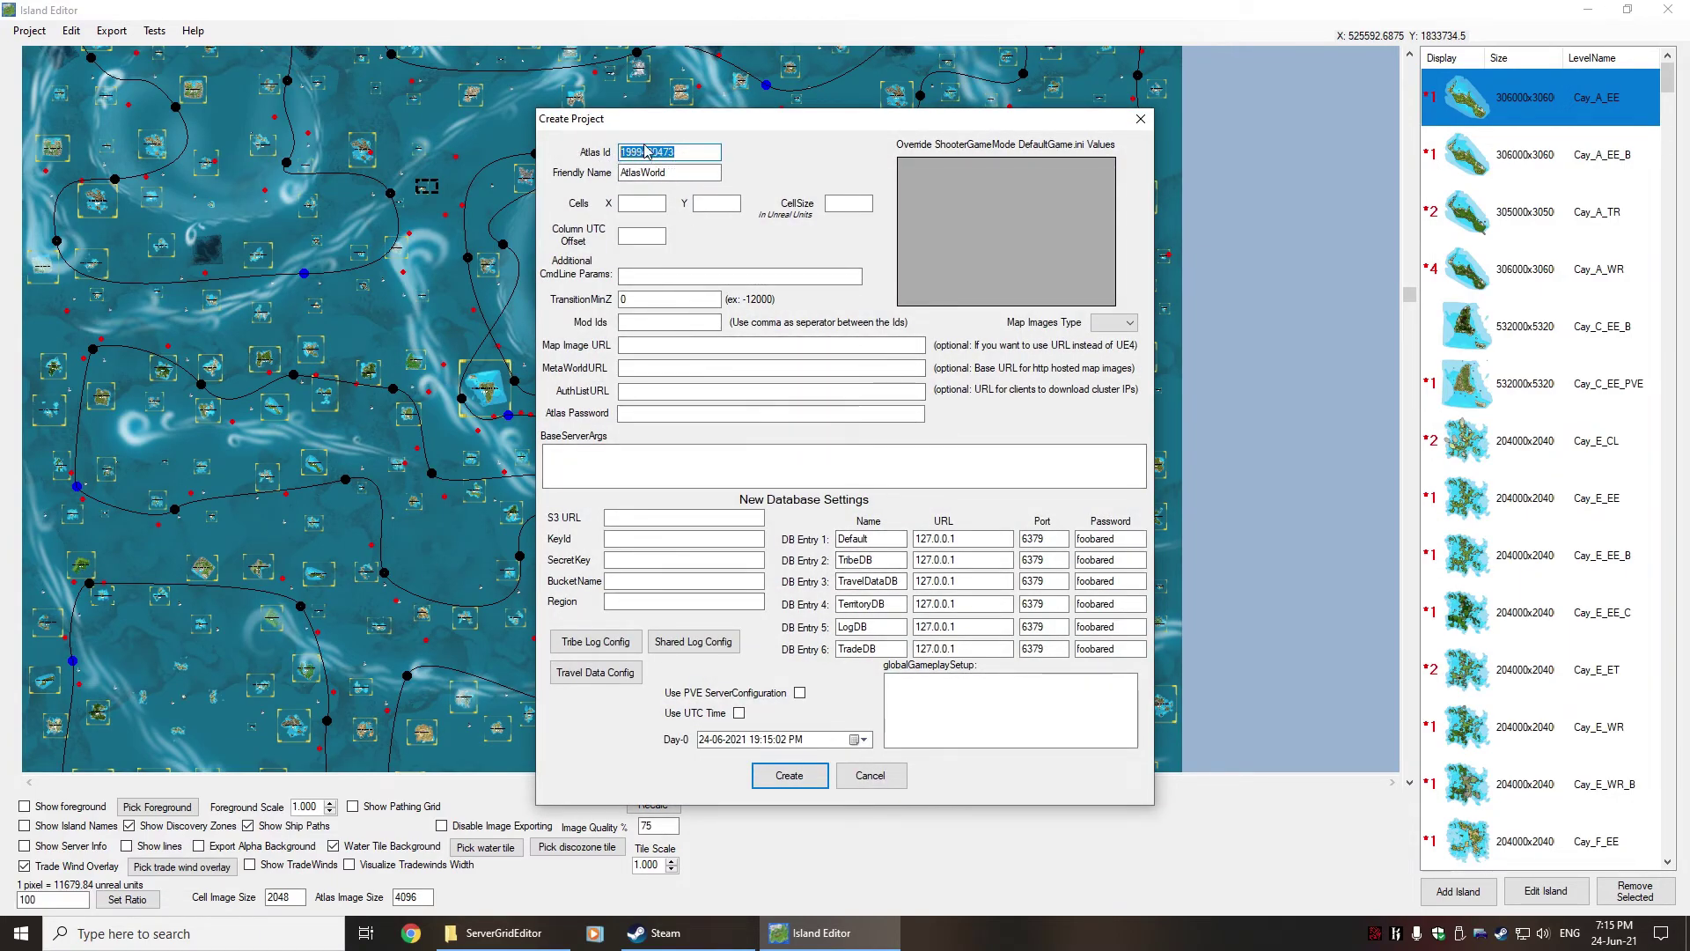
pyautogui.click(891, 776)
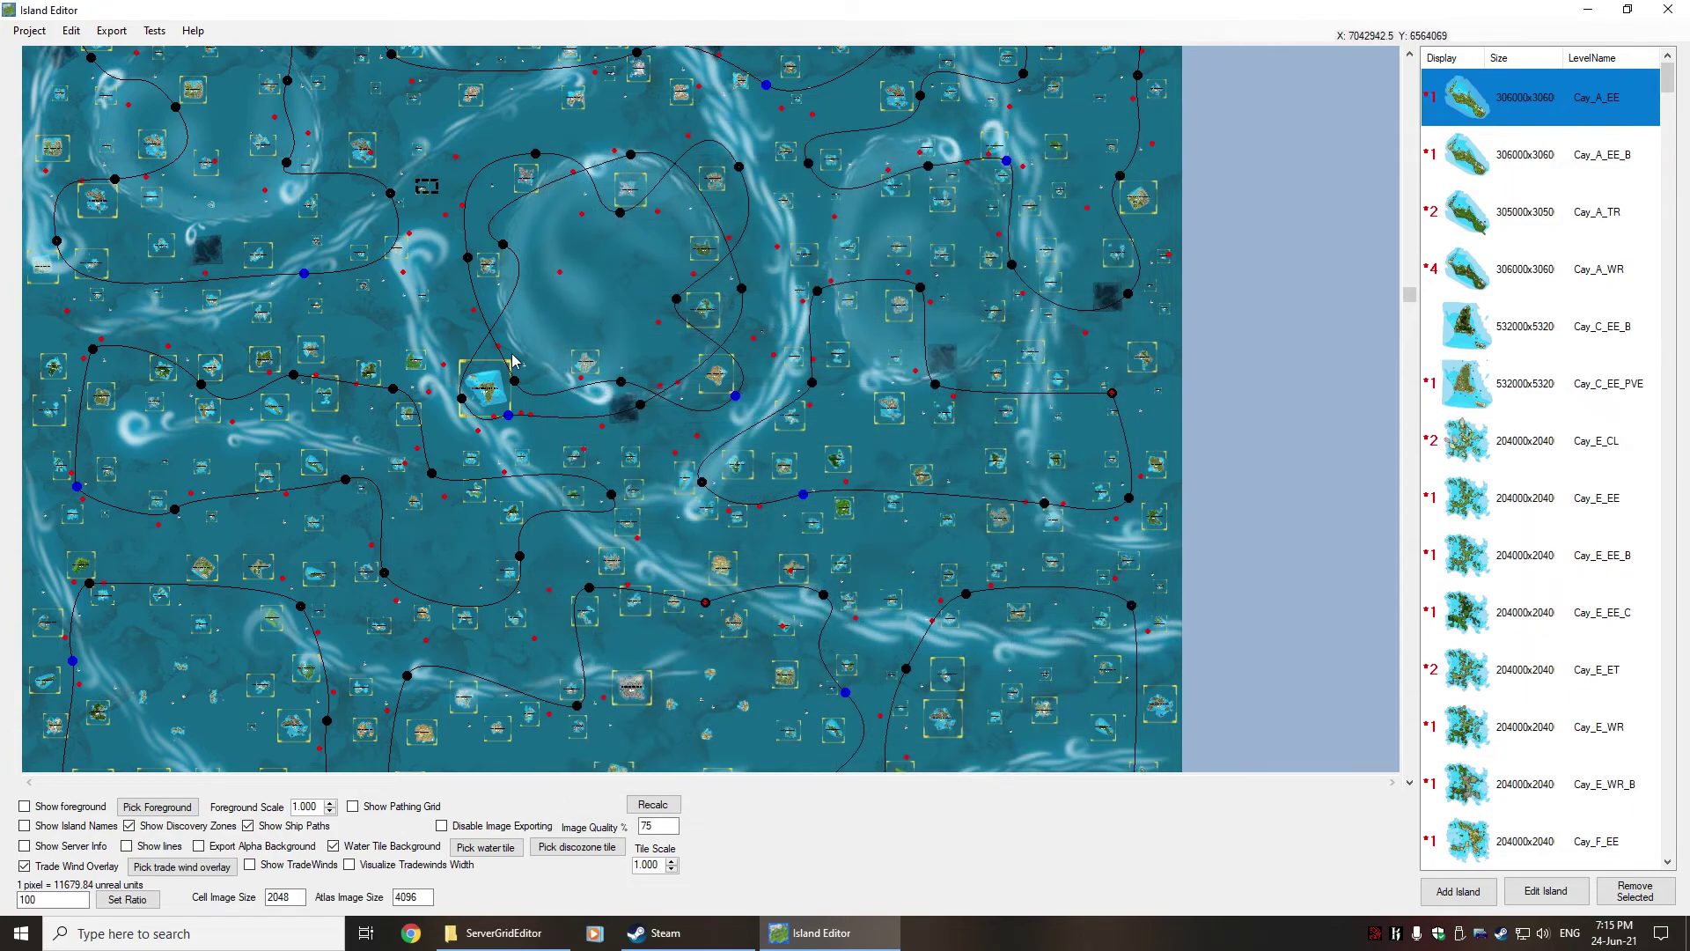
# Reopen the loaded project's settings to compare its Atlas Id with the new project's one, and cancel
pyautogui.click(29, 31)
pyautogui.click(35, 79)
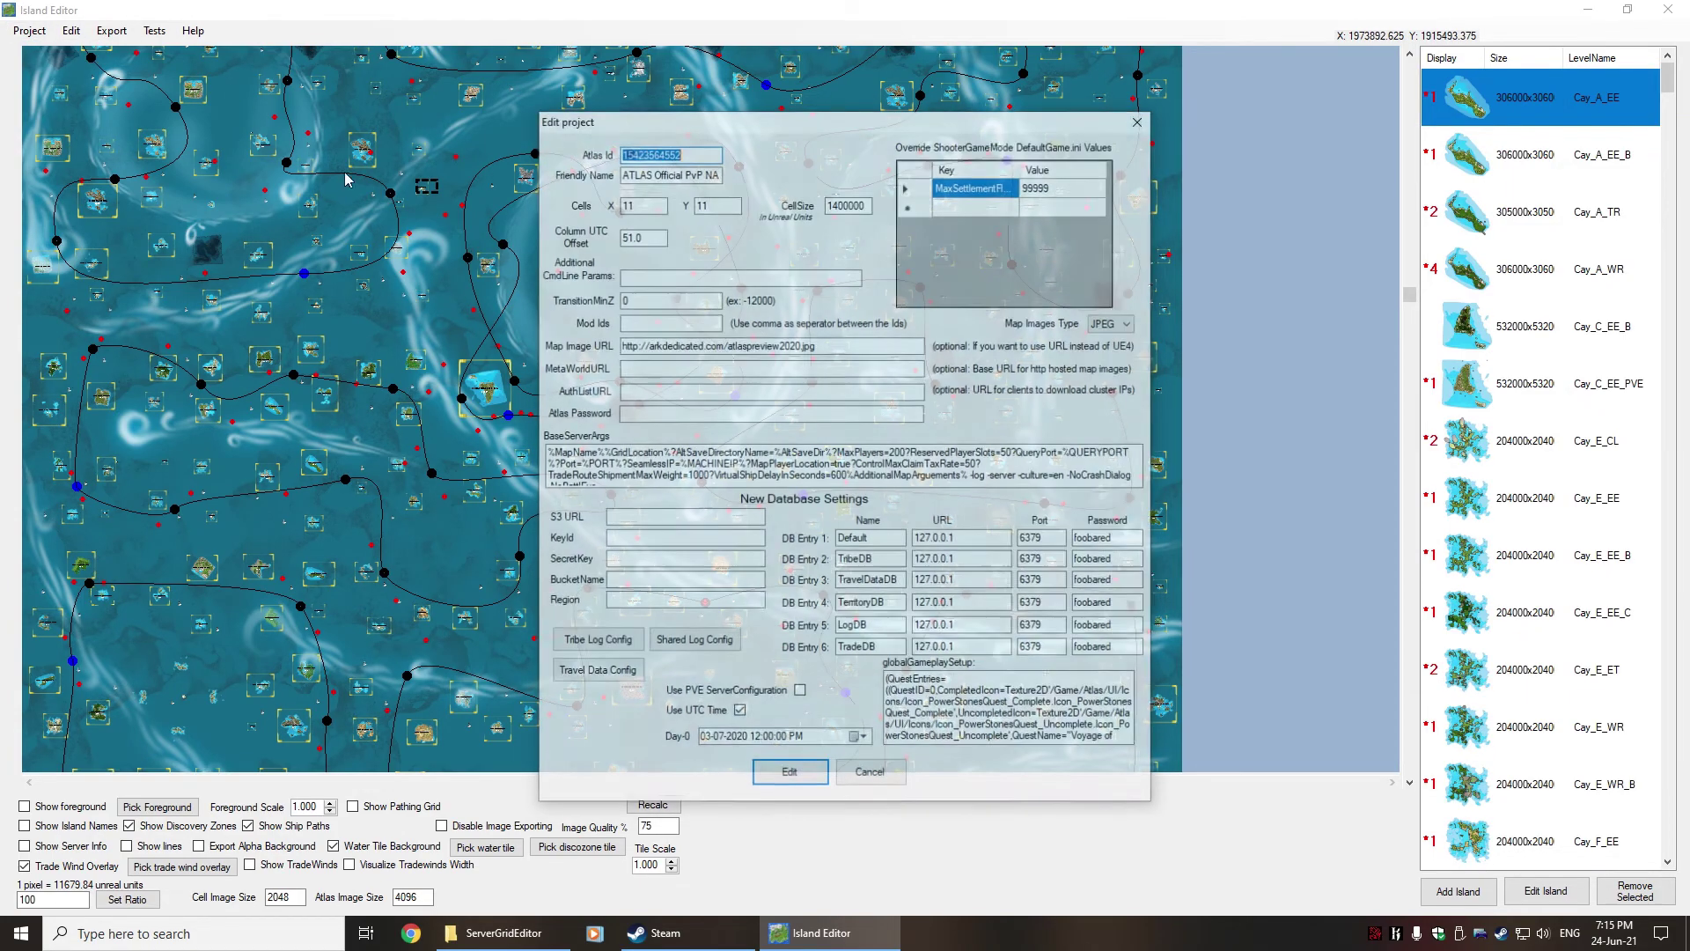
pyautogui.doubleClick(695, 158)
pyautogui.click(880, 776)
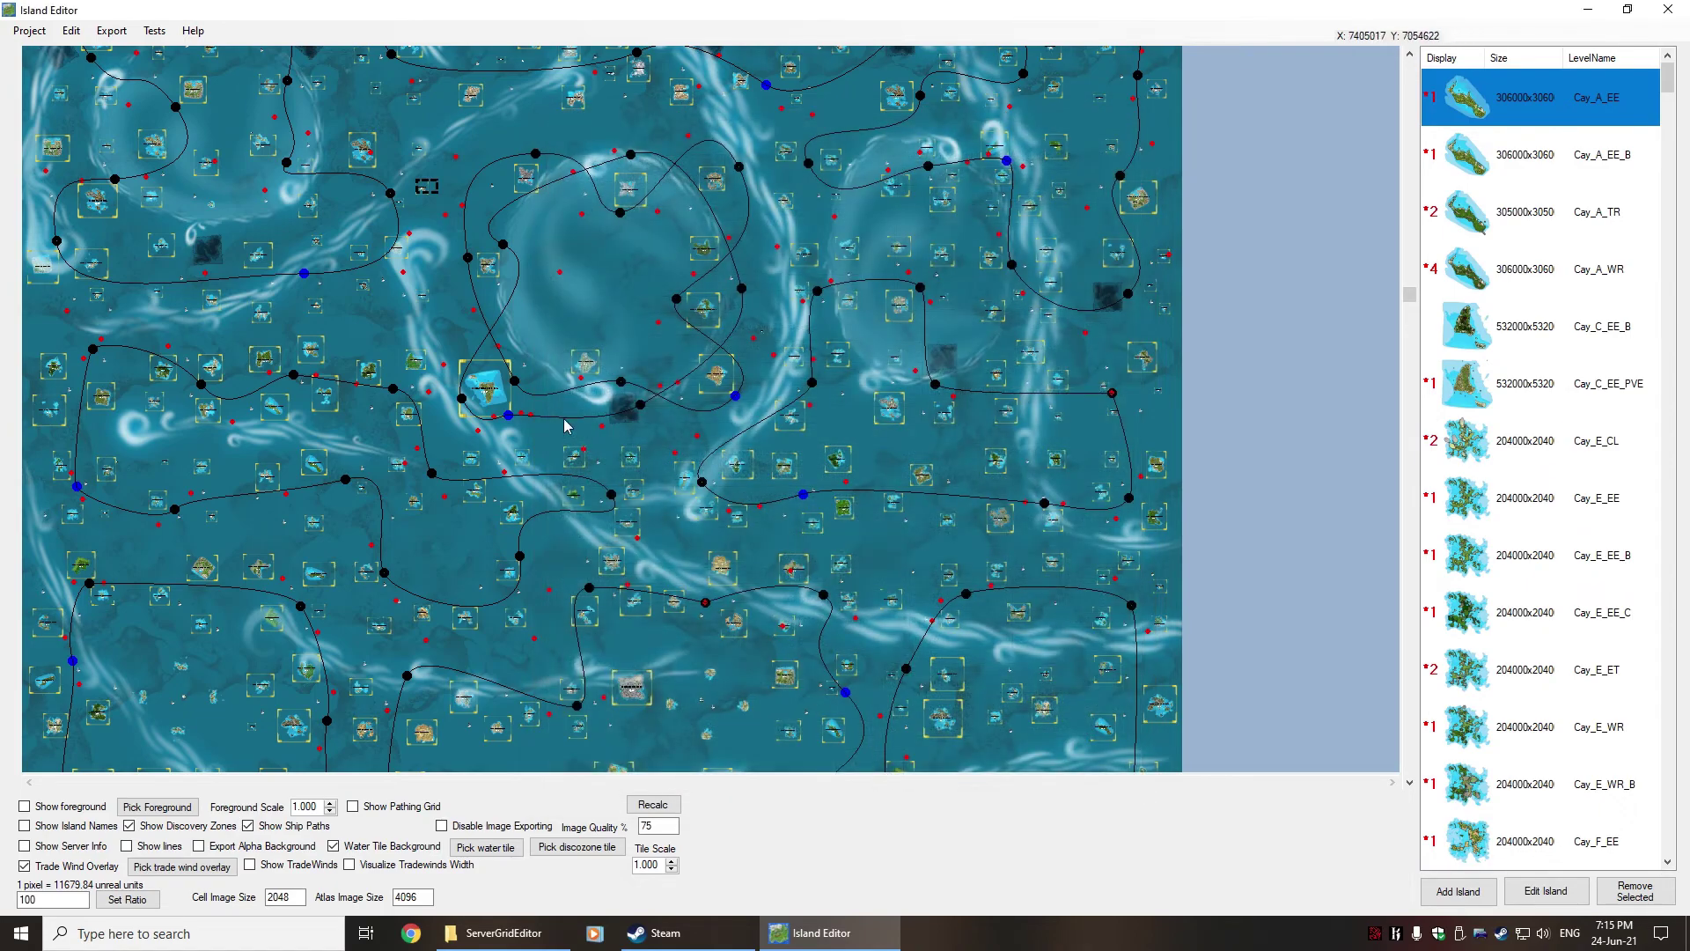
pyautogui.click(112, 33)
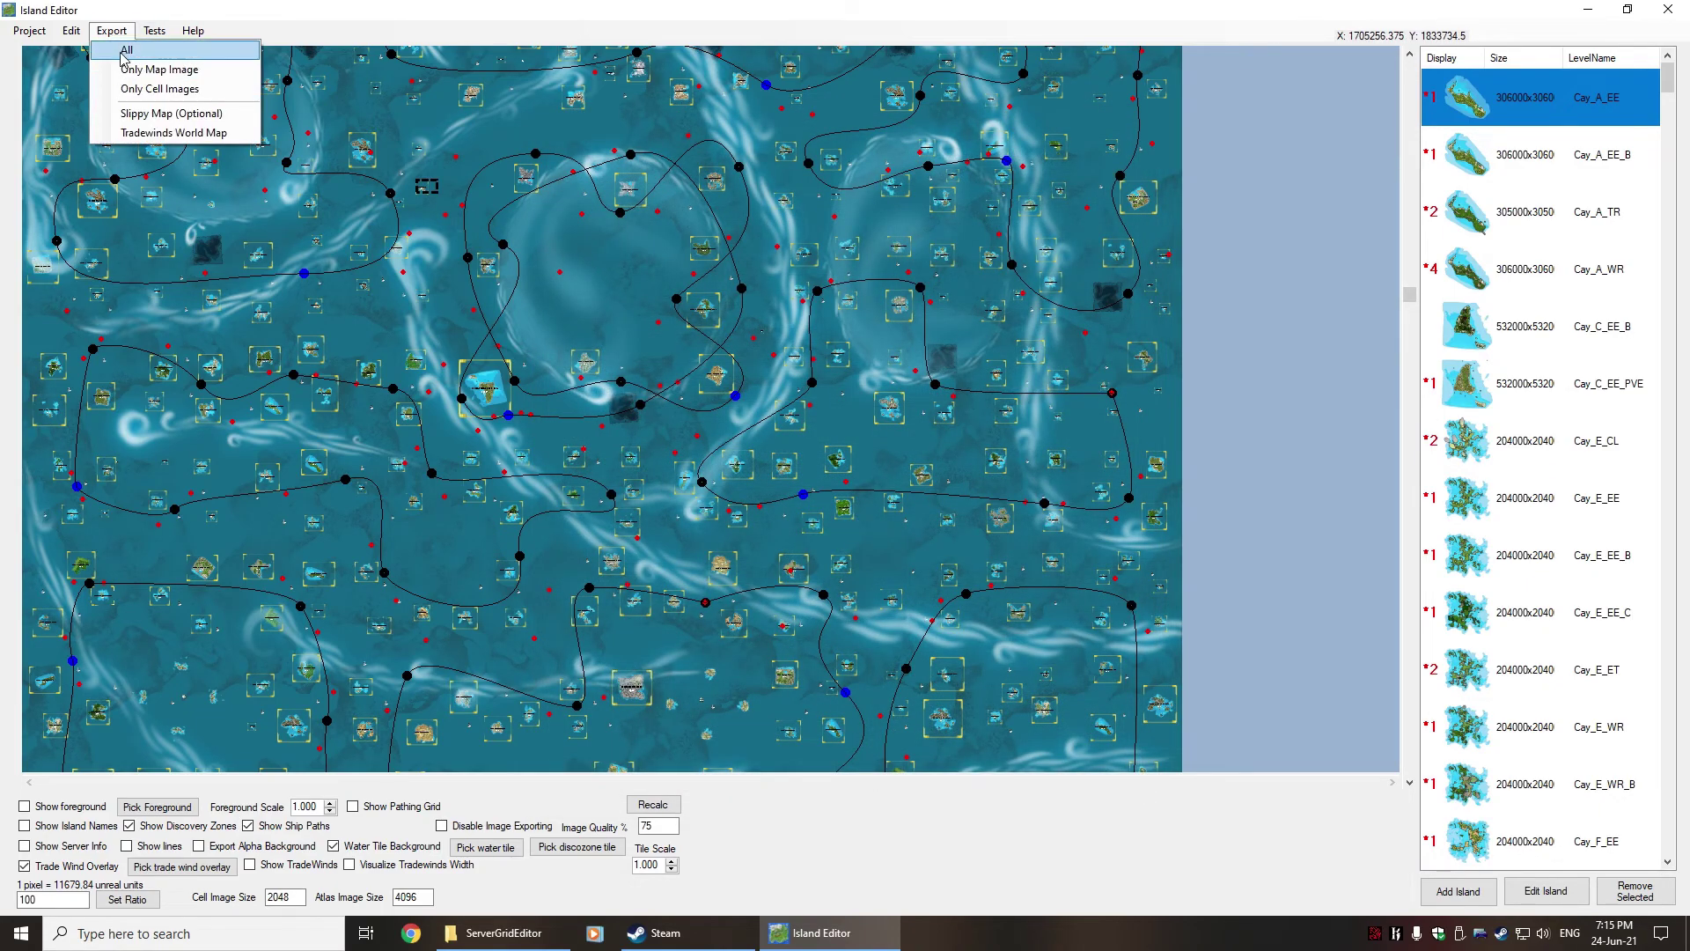
pyautogui.click(127, 51)
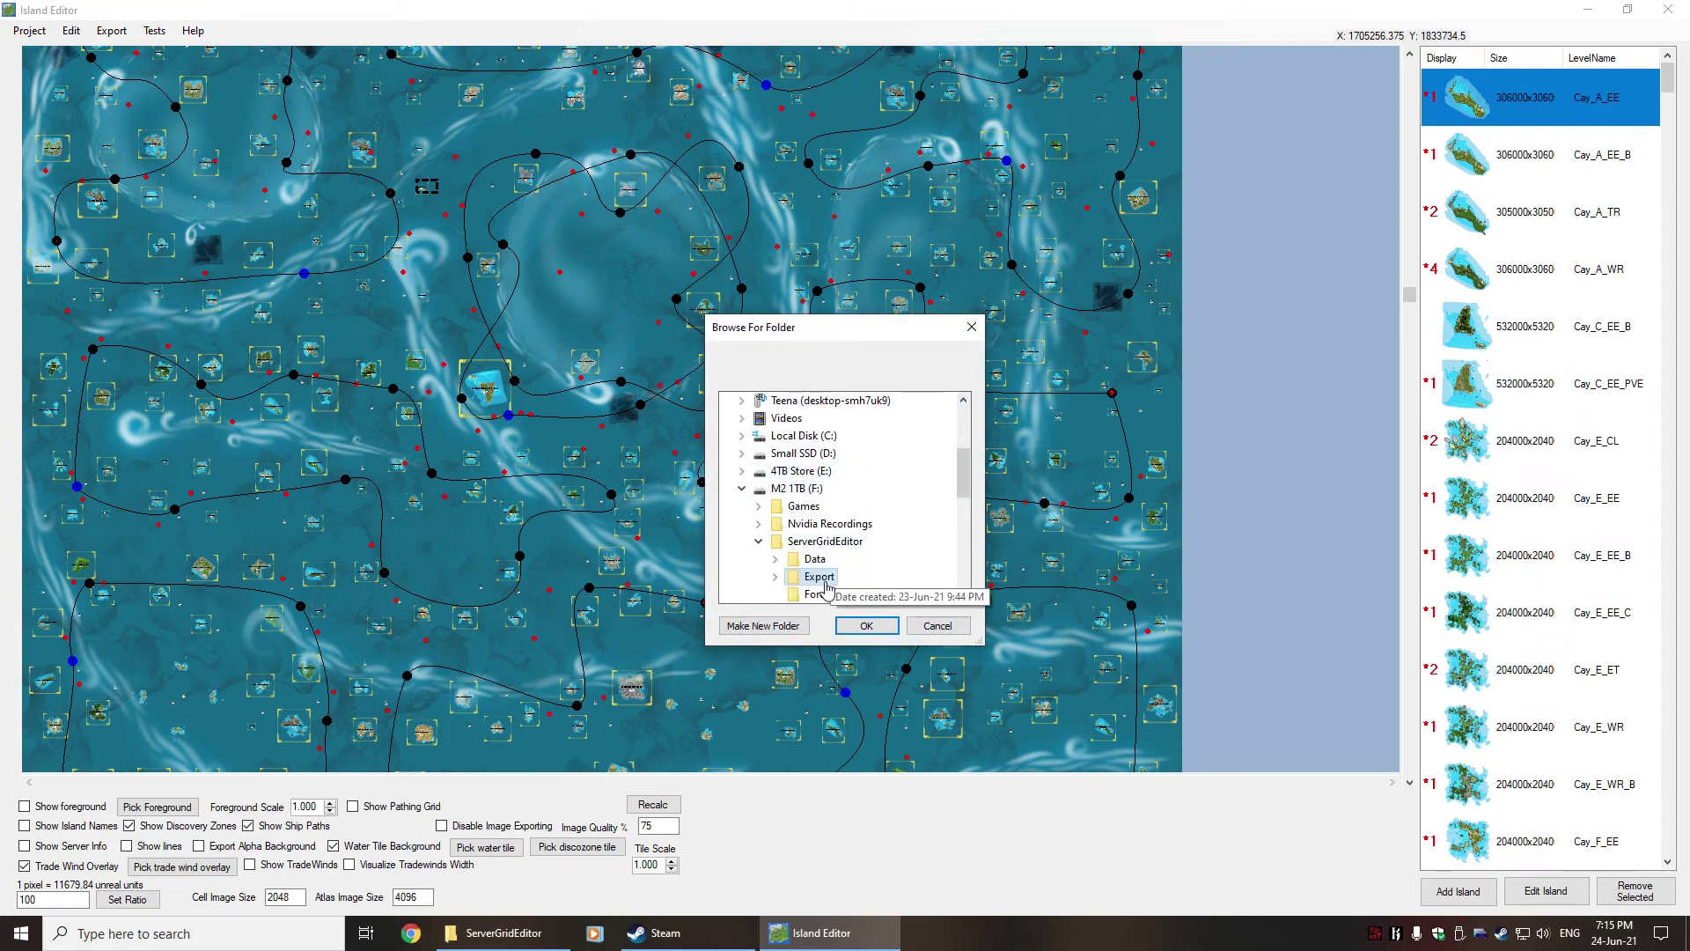
pyautogui.click(823, 577)
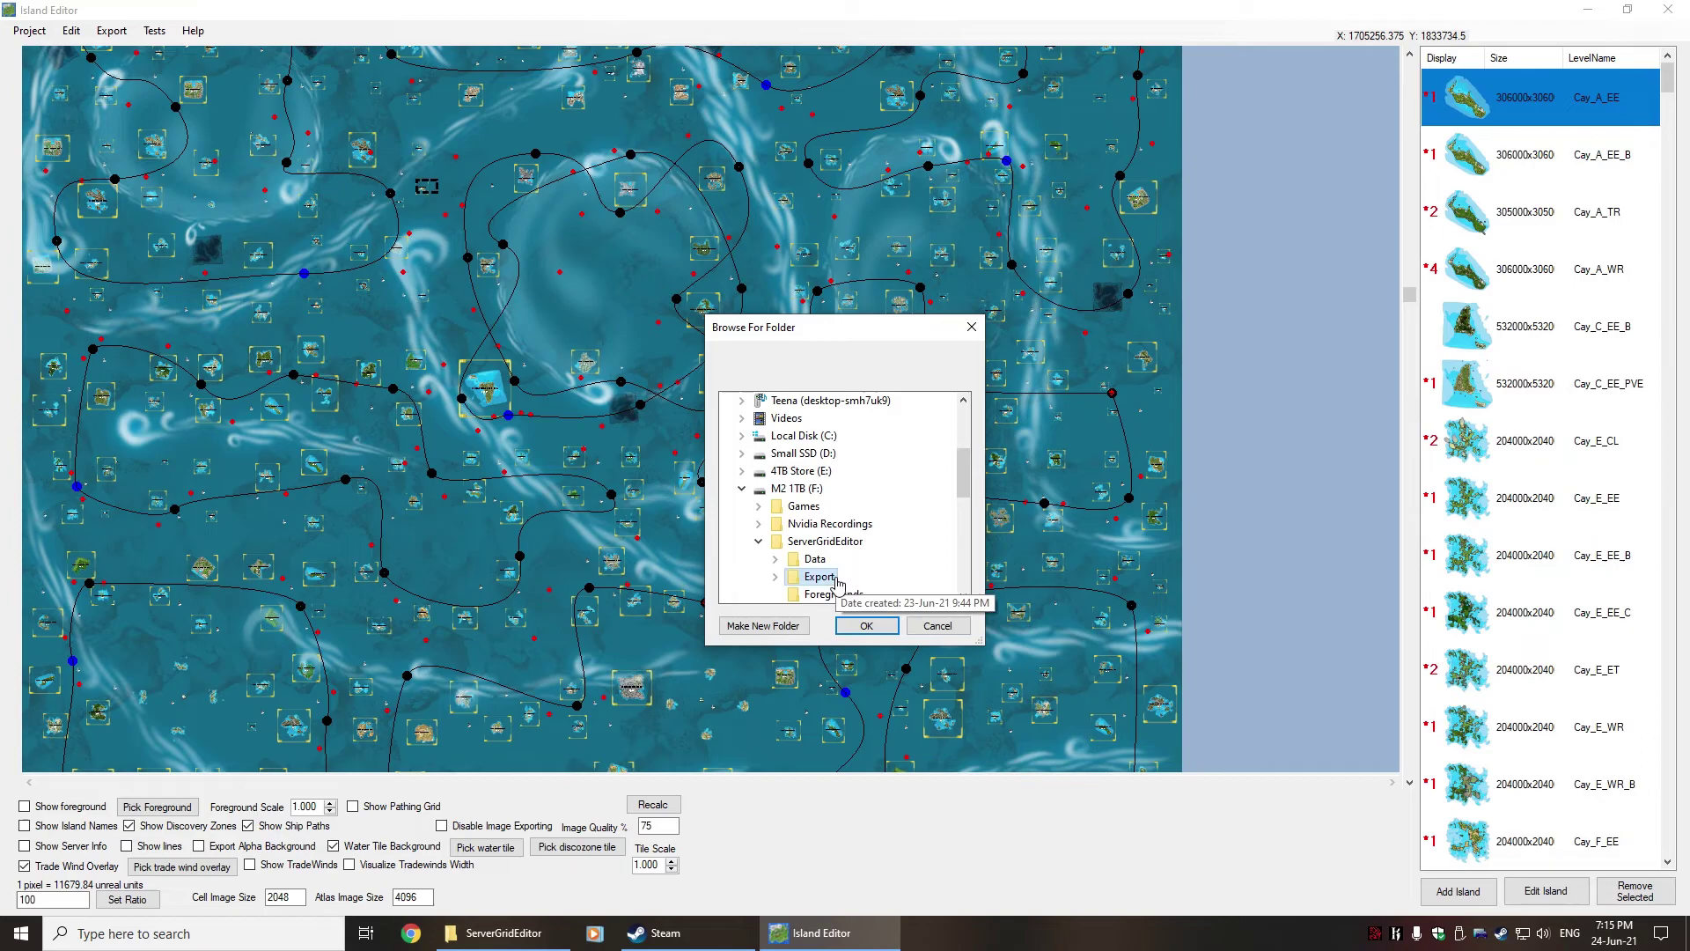
pyautogui.click(938, 627)
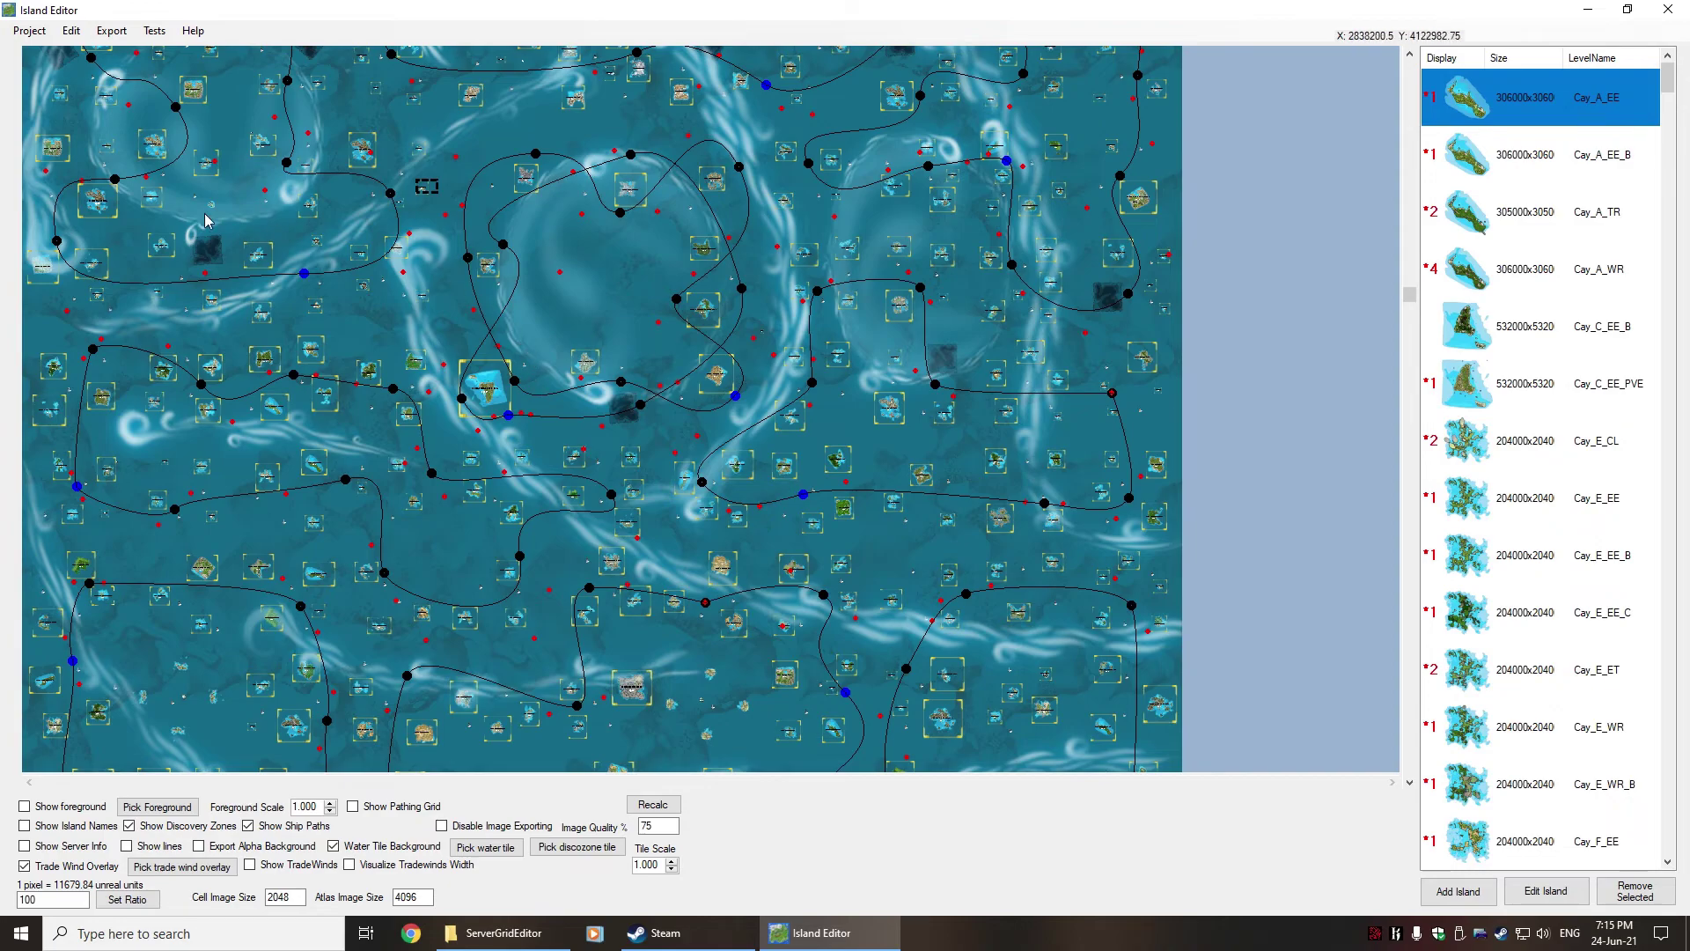
# Examine the available Map Images Type formats in the project settings and close them without changes
pyautogui.click(29, 32)
pyautogui.click(46, 89)
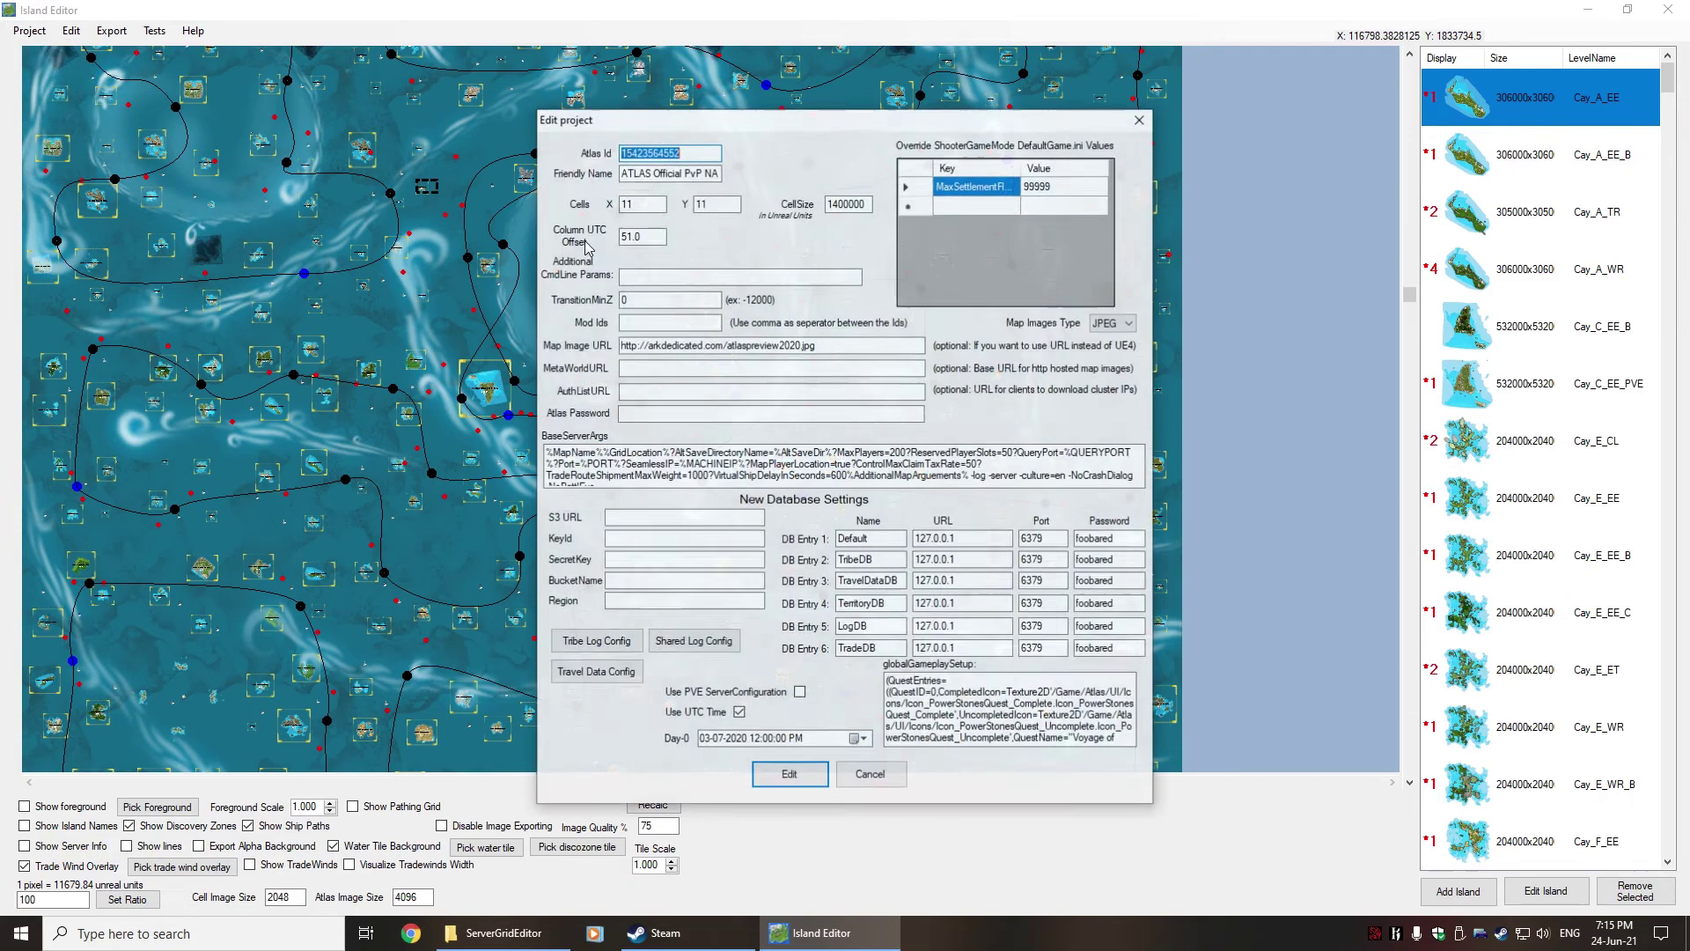
pyautogui.click(1114, 323)
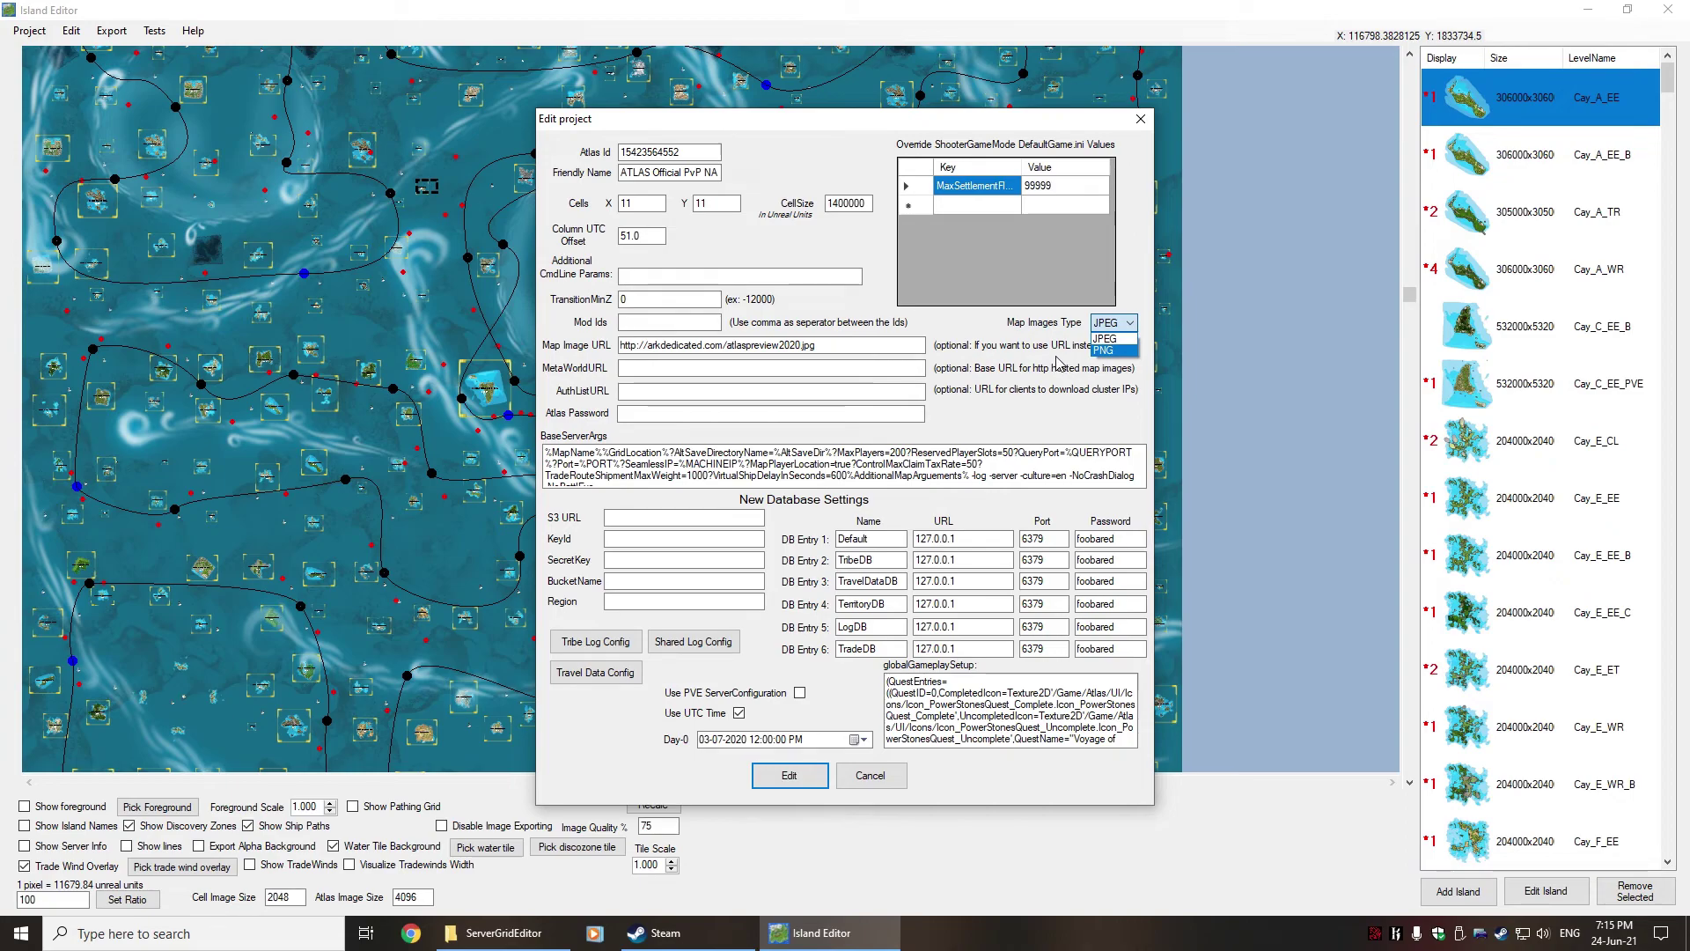
pyautogui.click(943, 326)
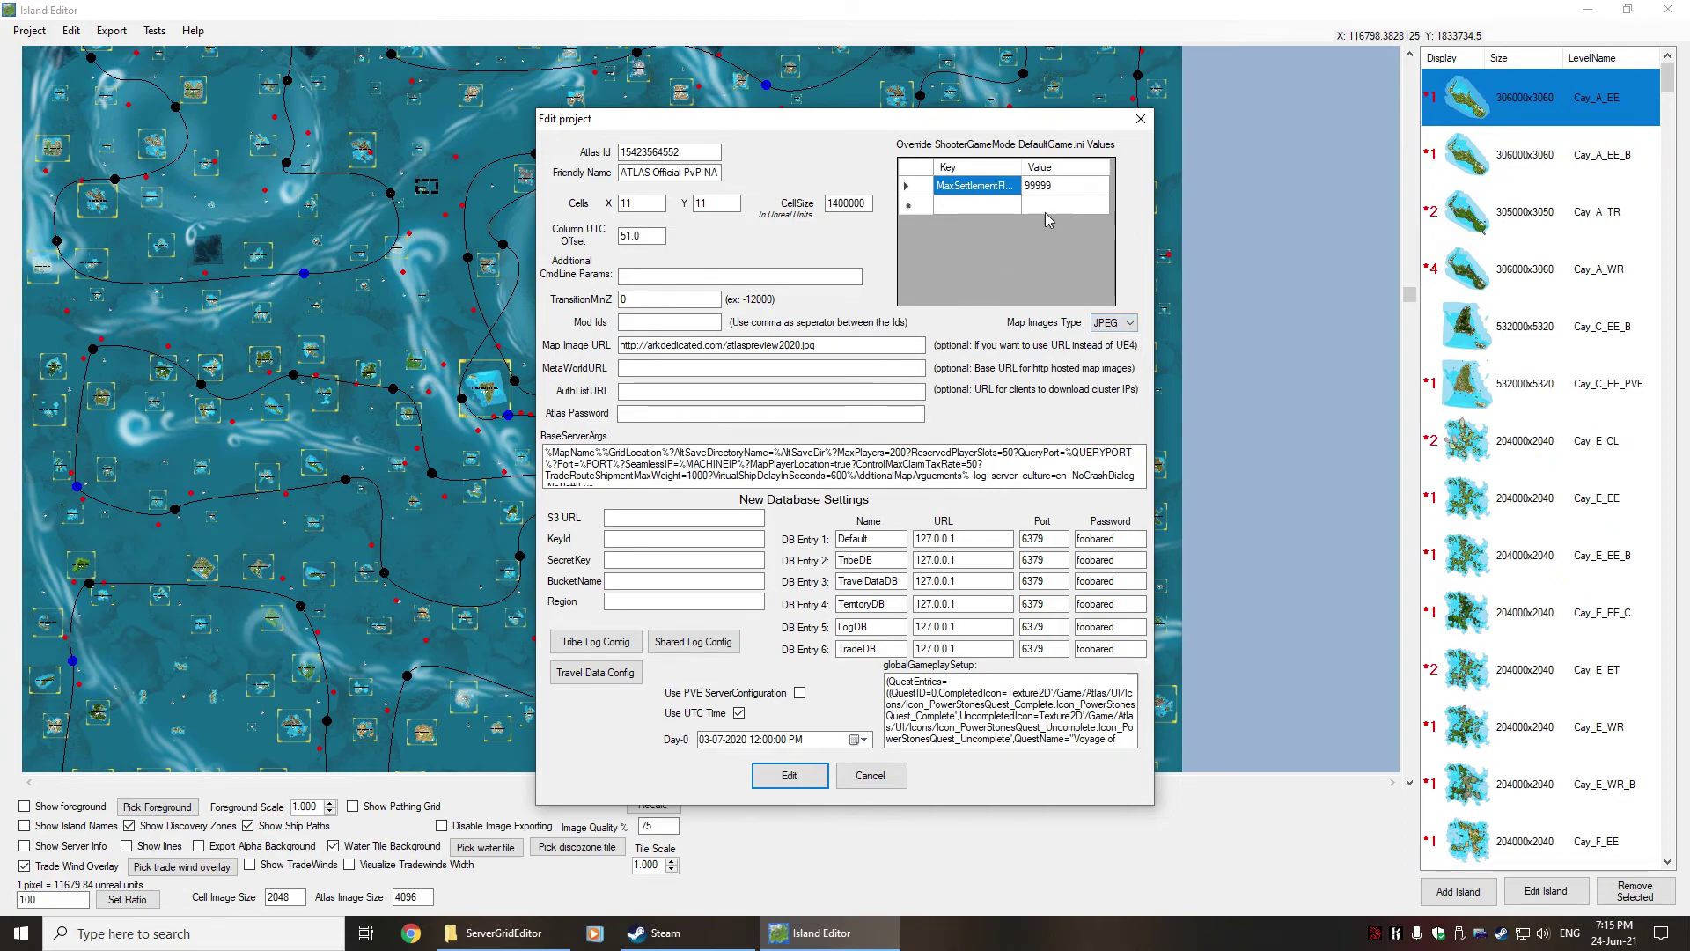
pyautogui.click(1141, 120)
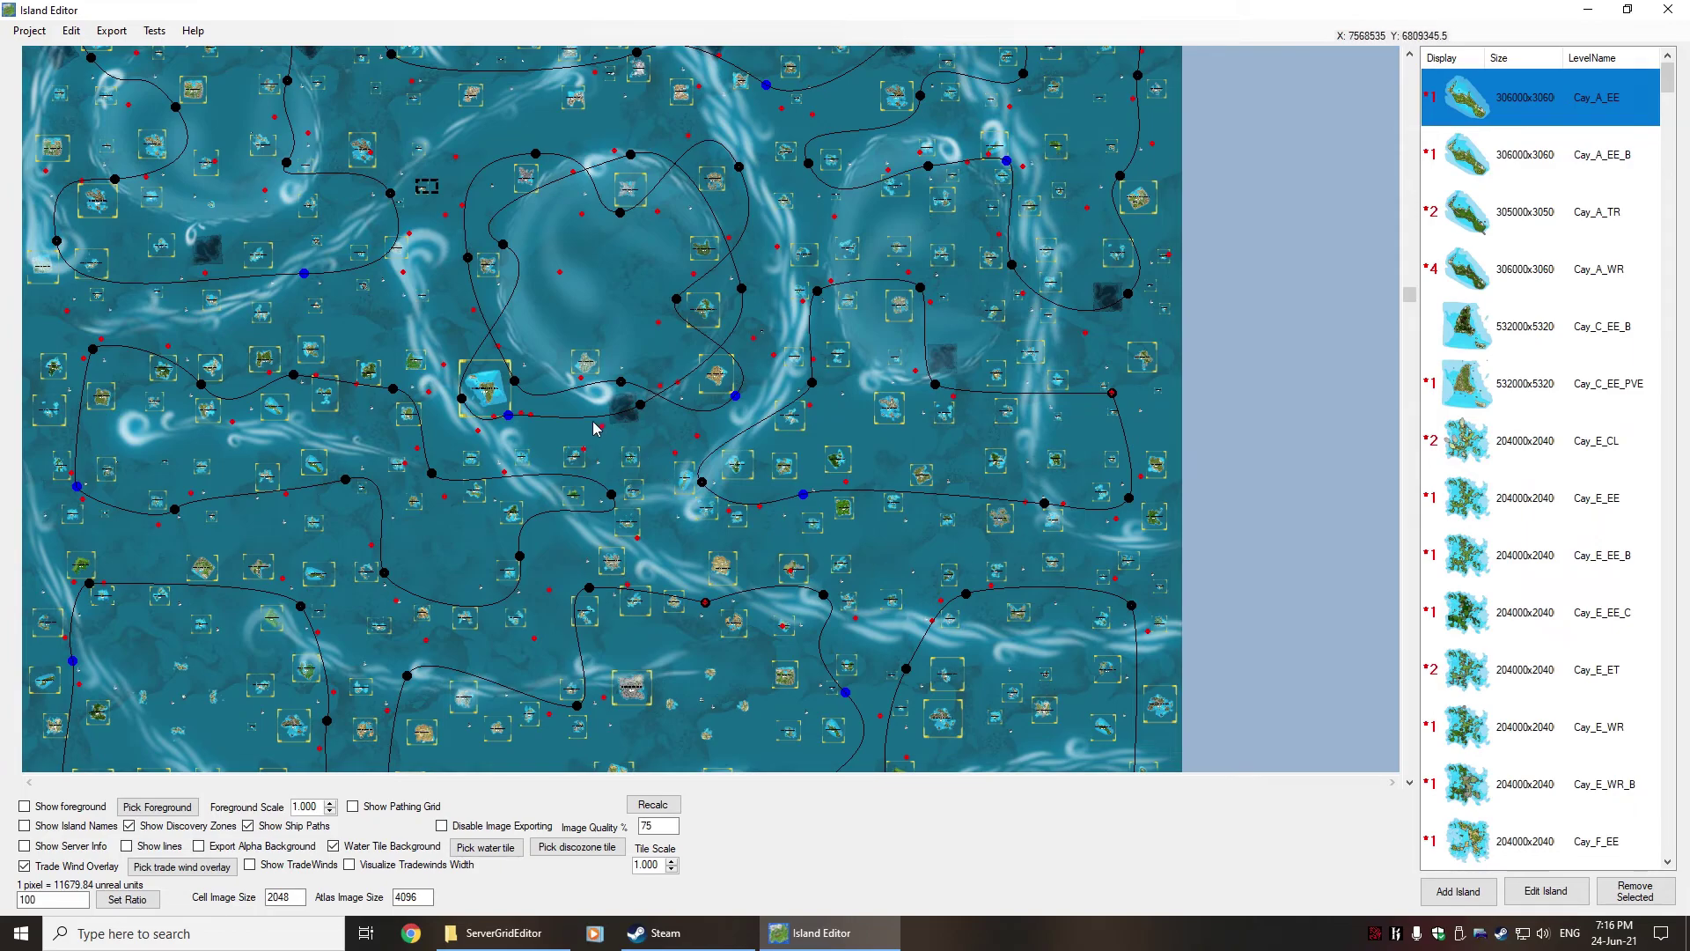
# In File Explorer, delete the ServerGrid11x11 folder, ServerGrid11x11.json and ServerGrid11x11.ServerOnly.json from the Export folder, and return to Island Editor
pyautogui.click(497, 932)
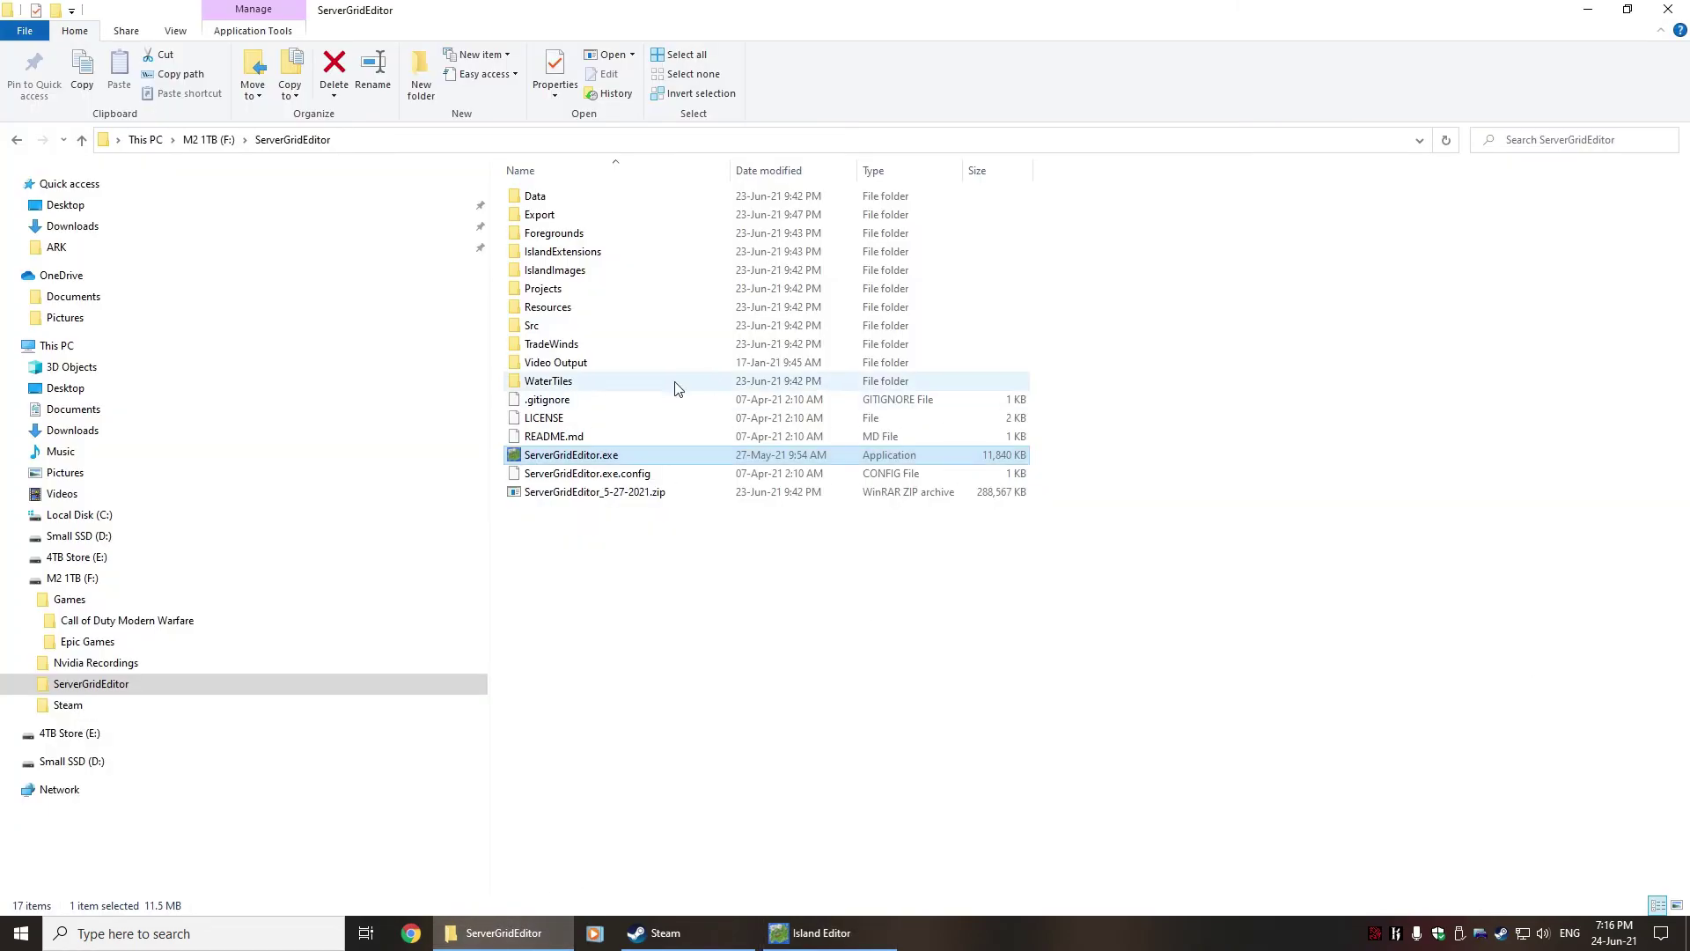
pyautogui.doubleClick(540, 214)
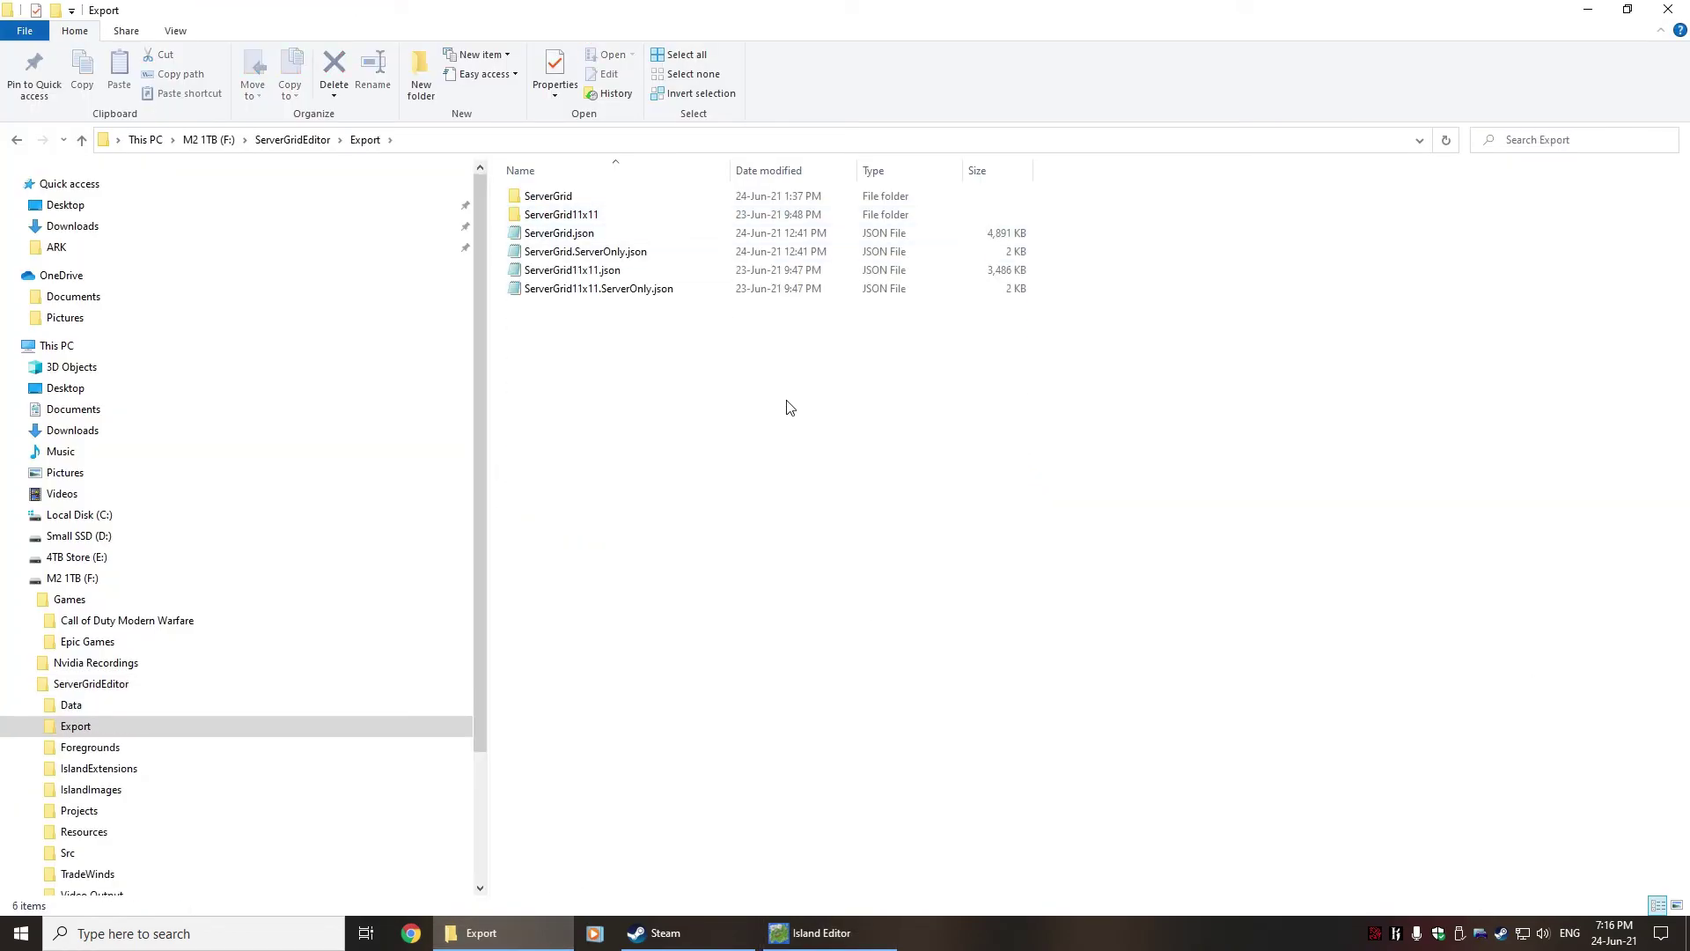
pyautogui.keyDown('ctrl'); pyautogui.click(553, 290); pyautogui.keyUp('ctrl')
pyautogui.keyDown('ctrl'); pyautogui.click(555, 215); pyautogui.keyUp('ctrl')
pyautogui.press('Delete')
pyautogui.click(912, 479)
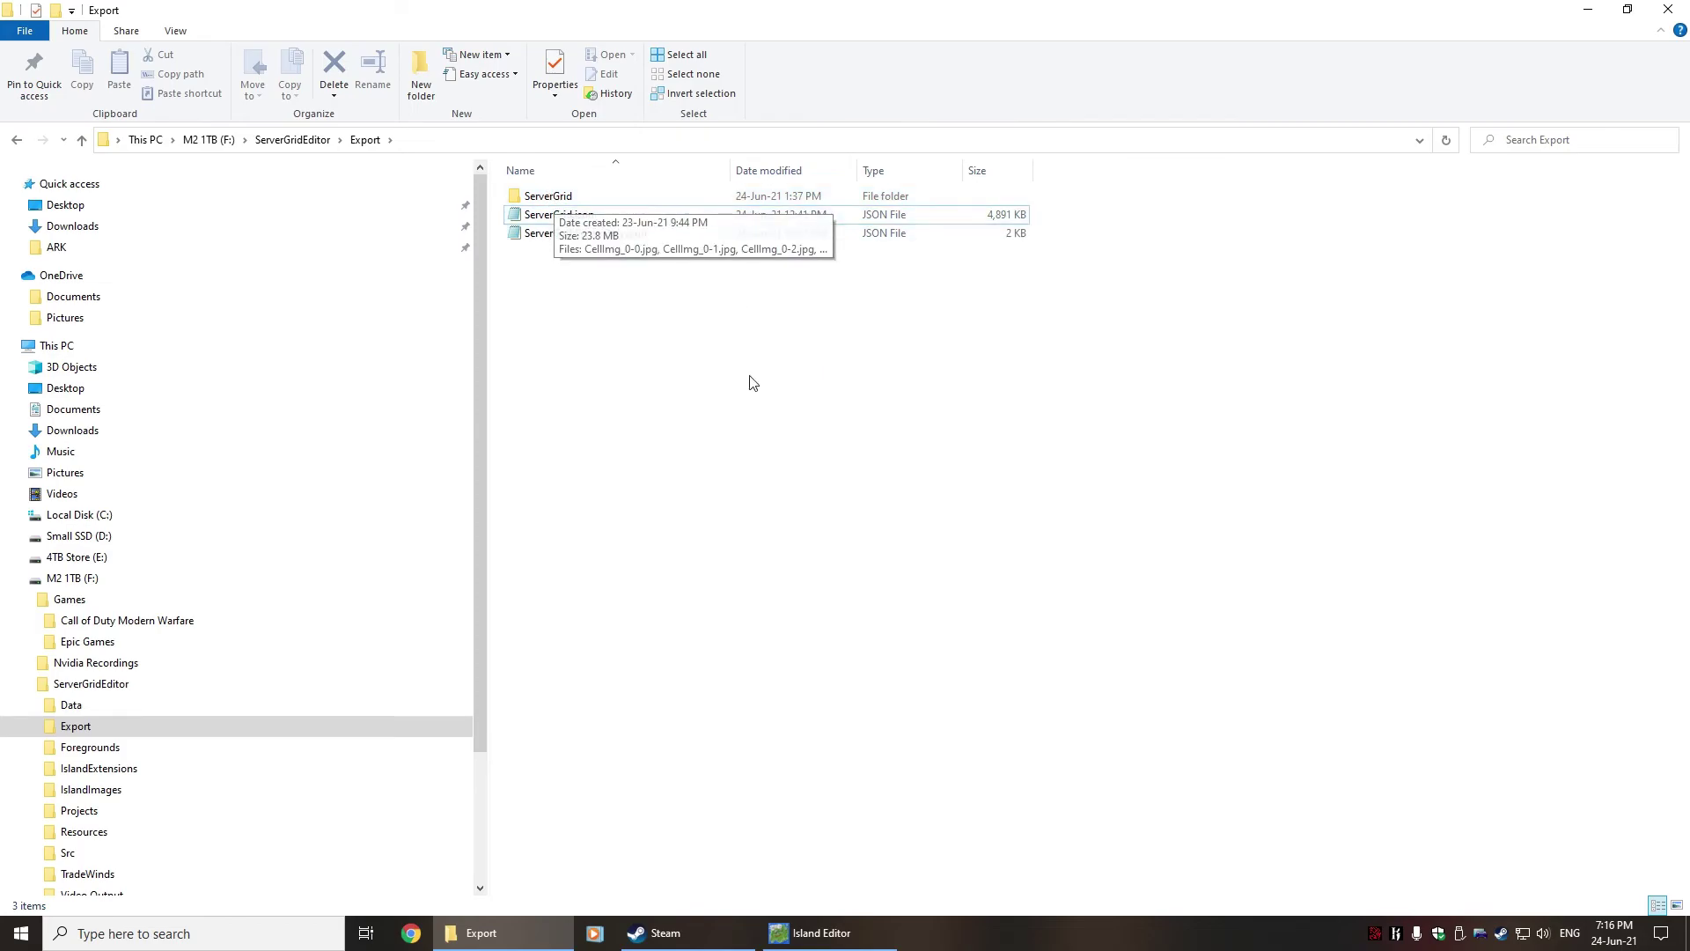
pyautogui.click(819, 932)
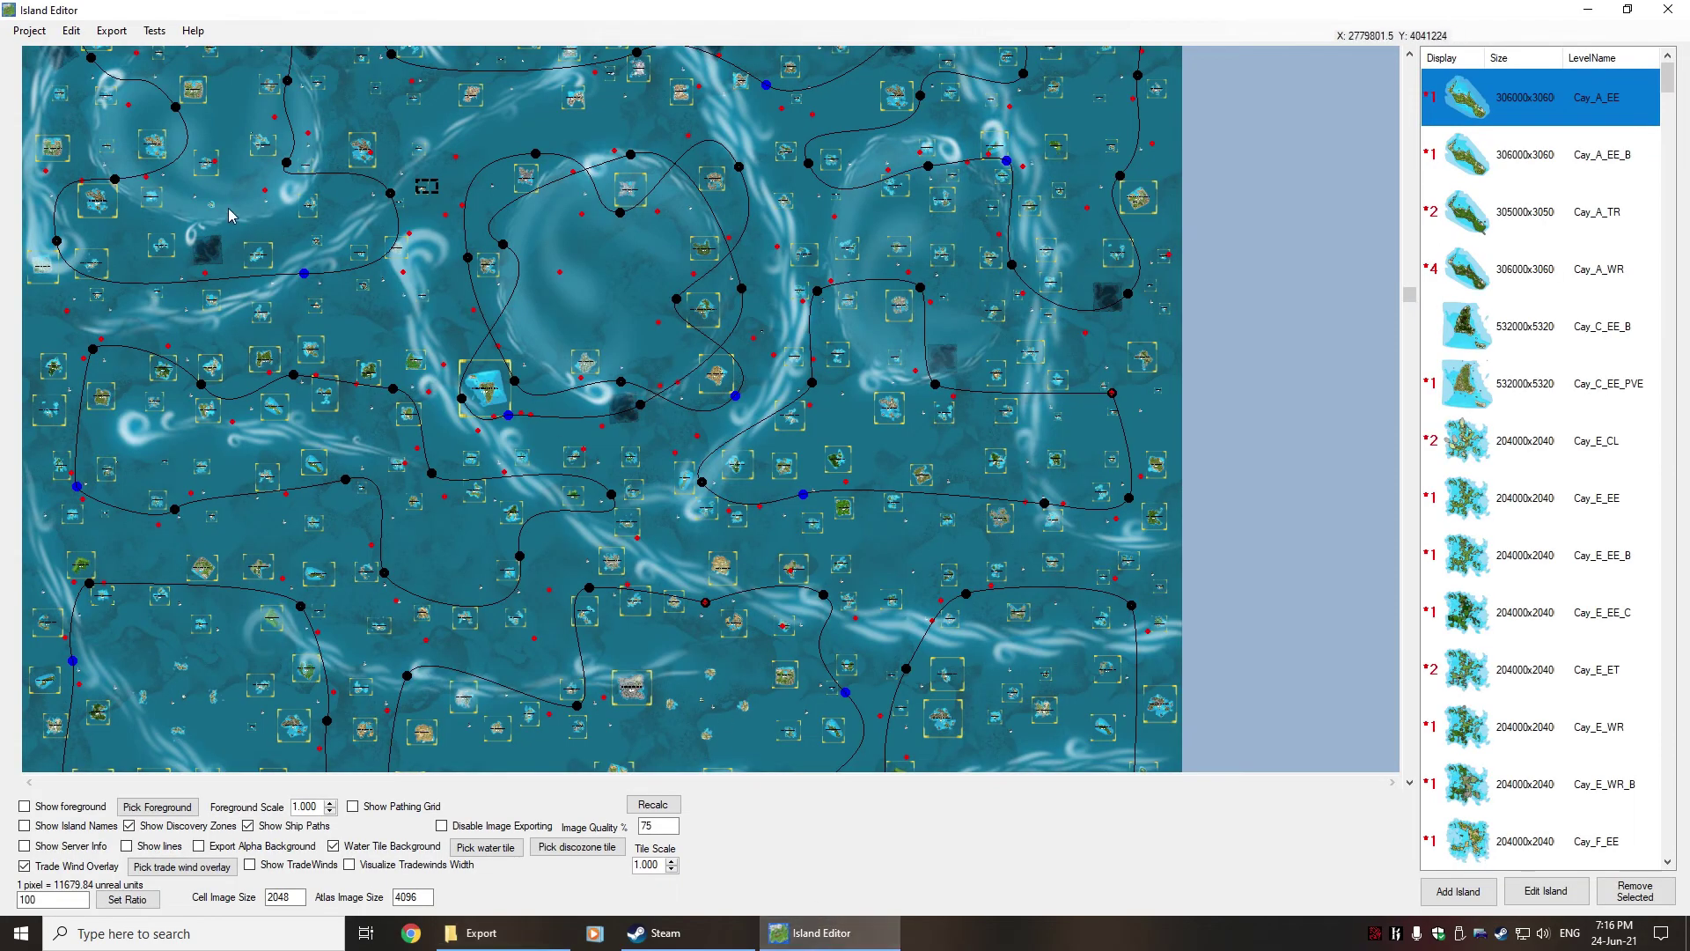
pyautogui.click(34, 31)
pyautogui.click(1184, 101)
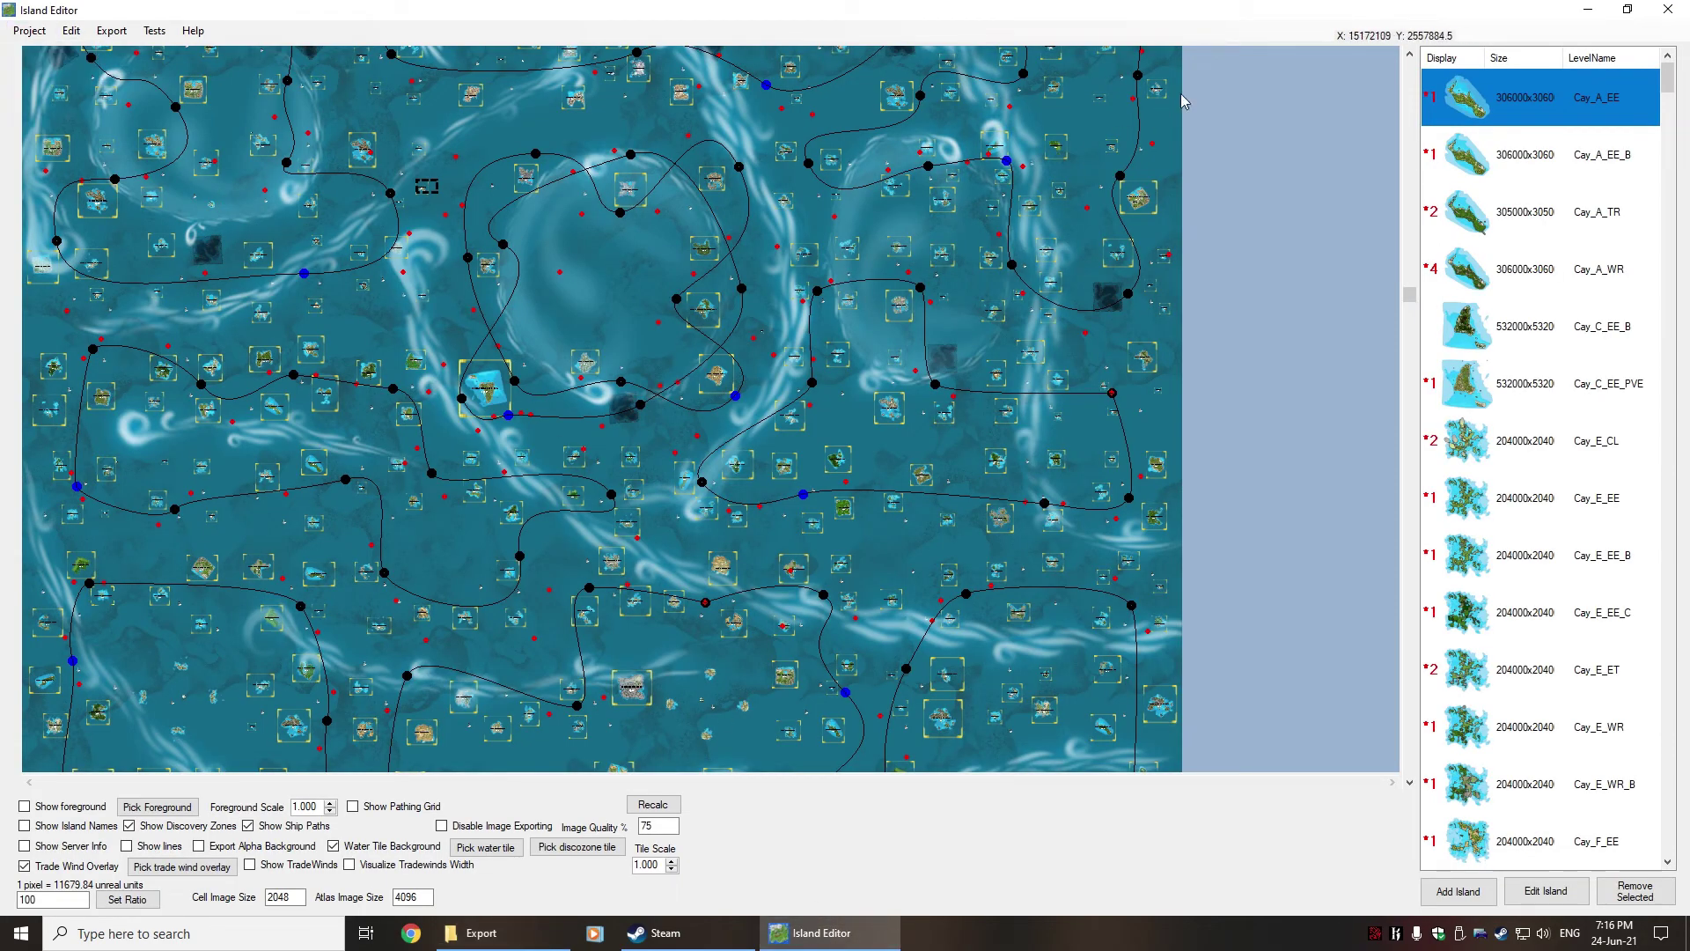
# In File Explorer, examine the exported ServerGrid.json and the images inside the ServerGrid folder, and return to the Export folder
pyautogui.click(1589, 11)
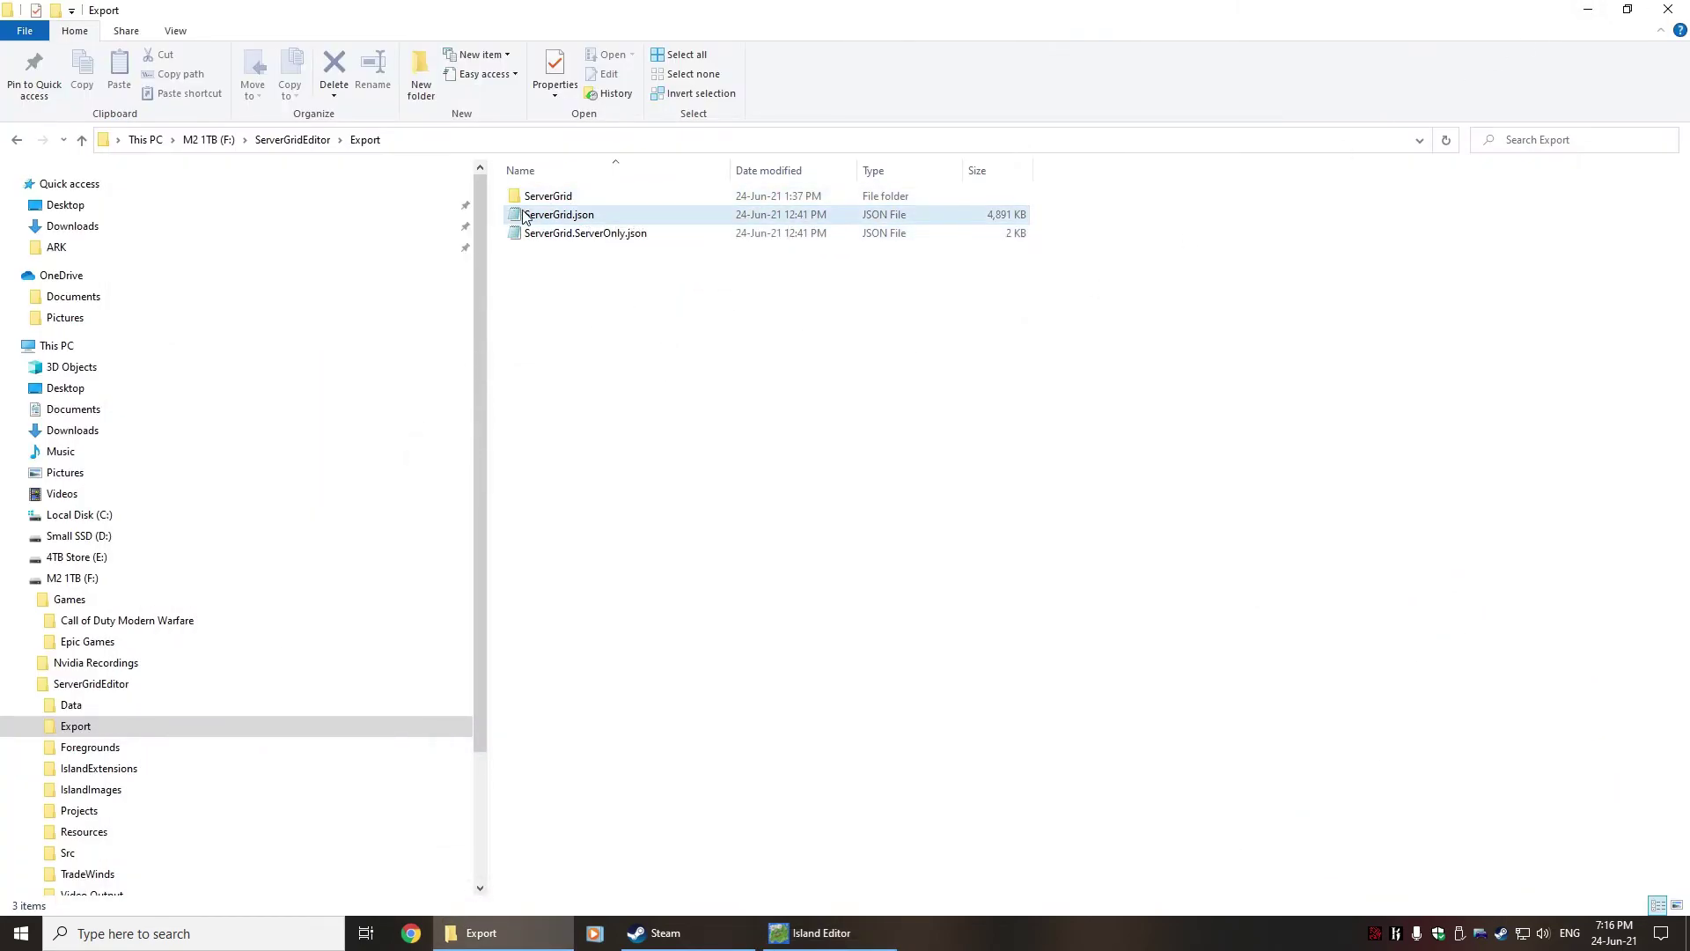
pyautogui.click(547, 221)
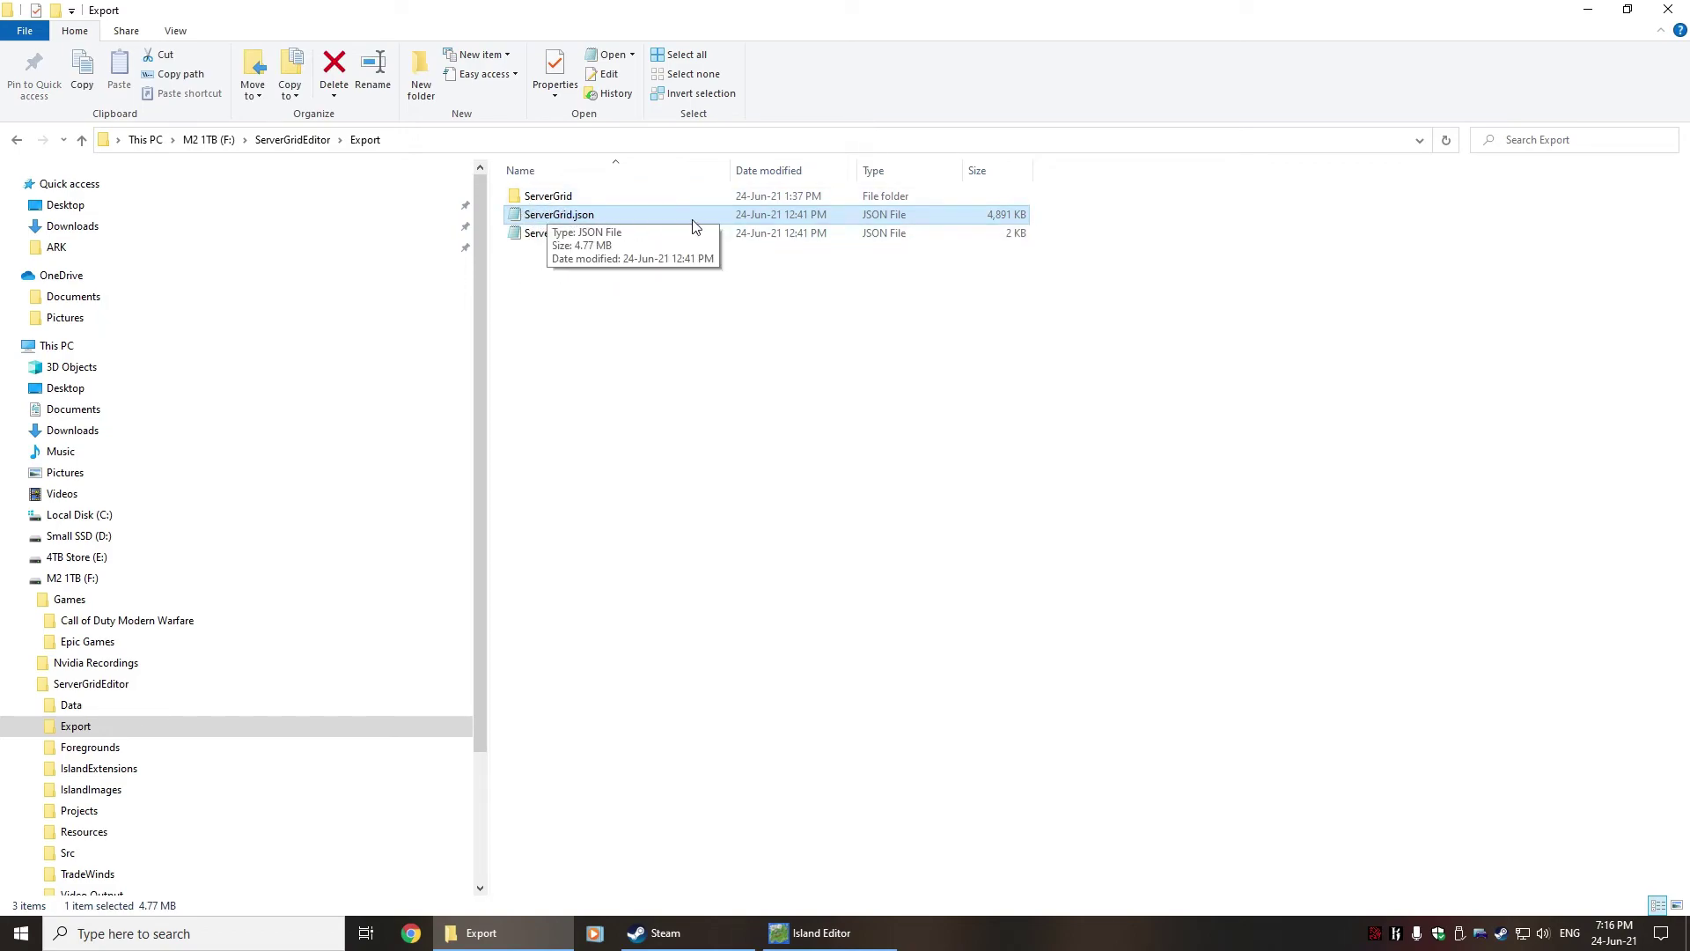
pyautogui.click(554, 201)
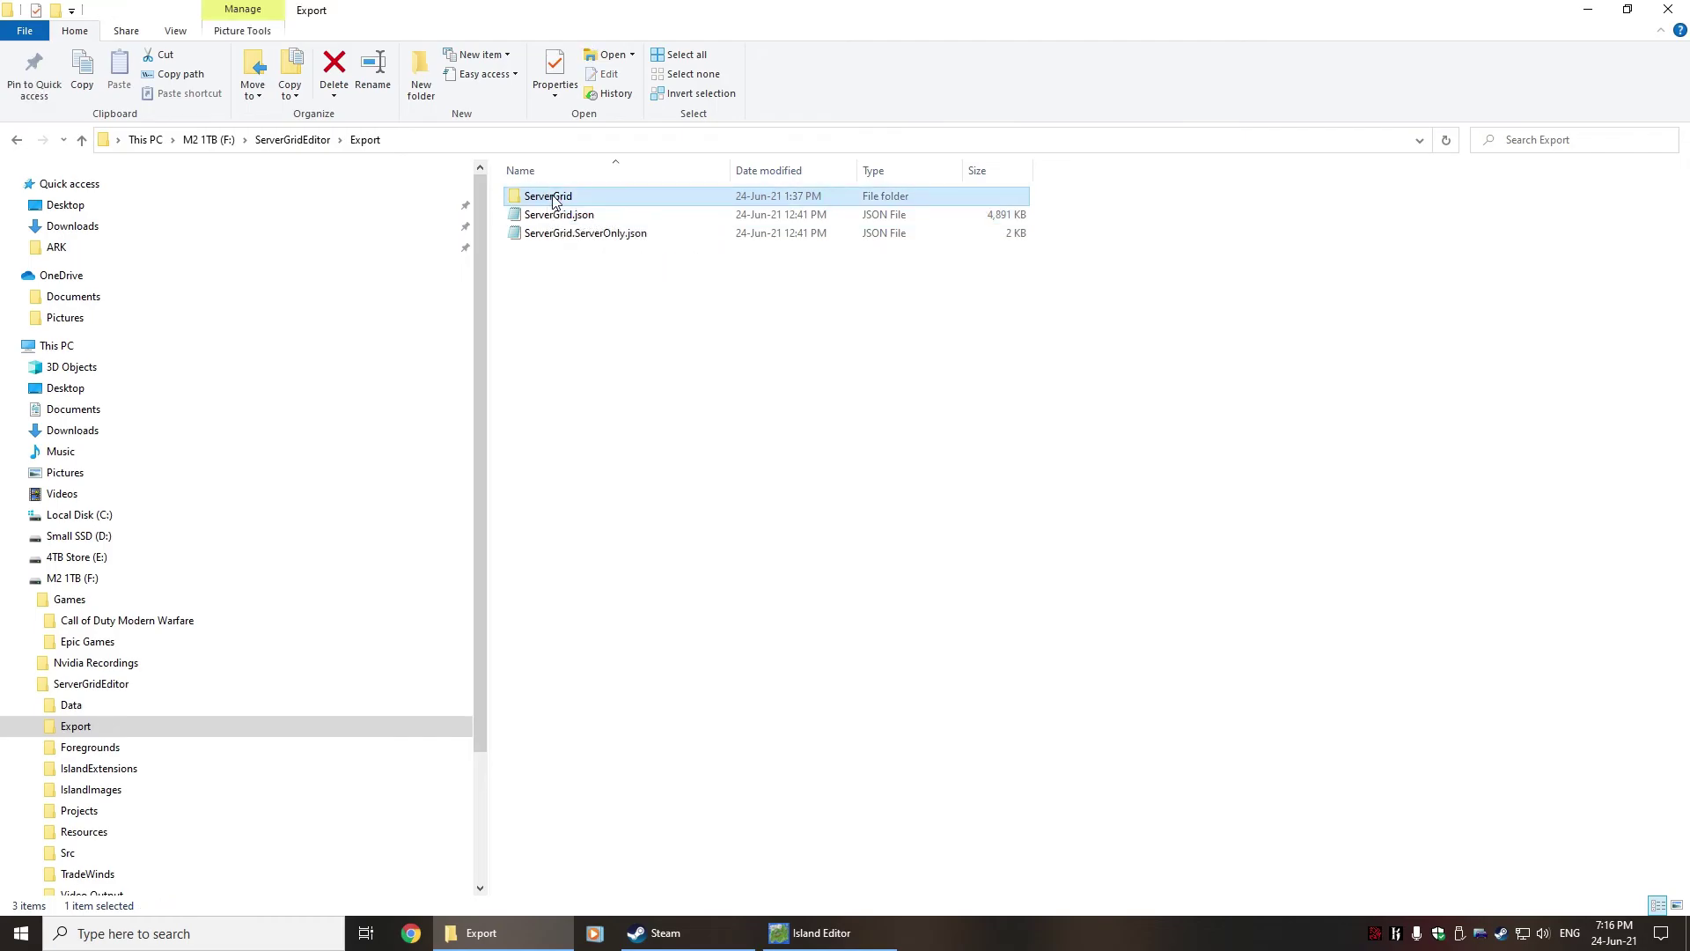
pyautogui.doubleClick(534, 198)
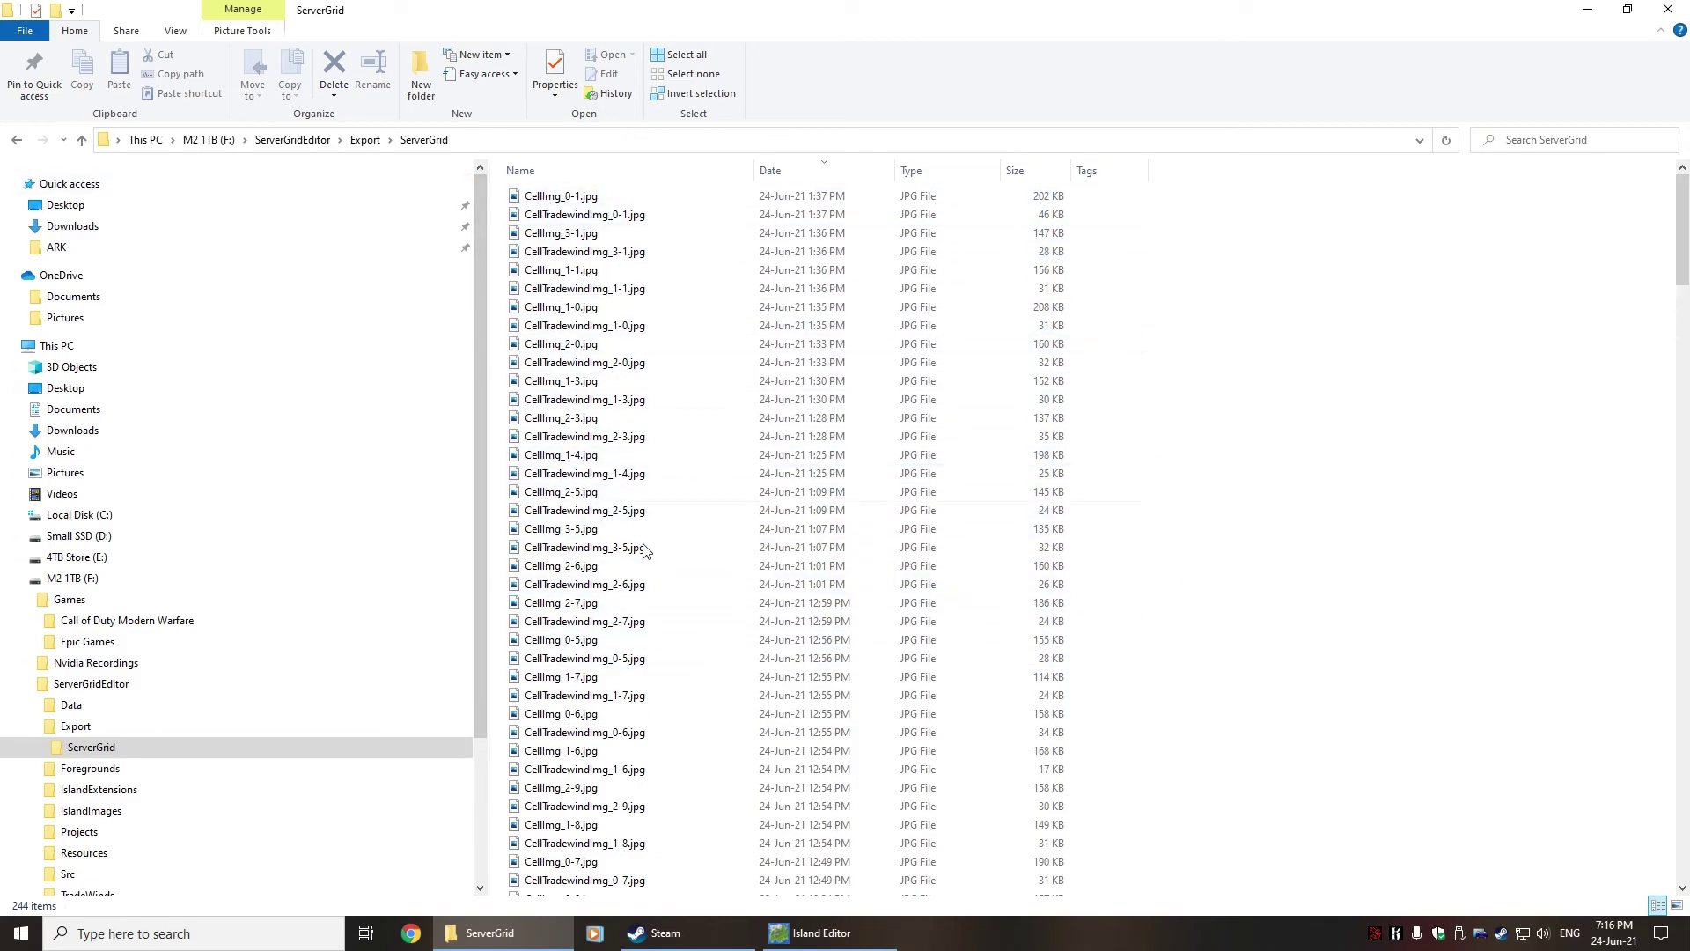
pyautogui.click(366, 139)
# Copy the ServerGrid folder, ServerGrid.json and ServerGrid.ServerOnly.json from the Export folder
pyautogui.click(557, 216)
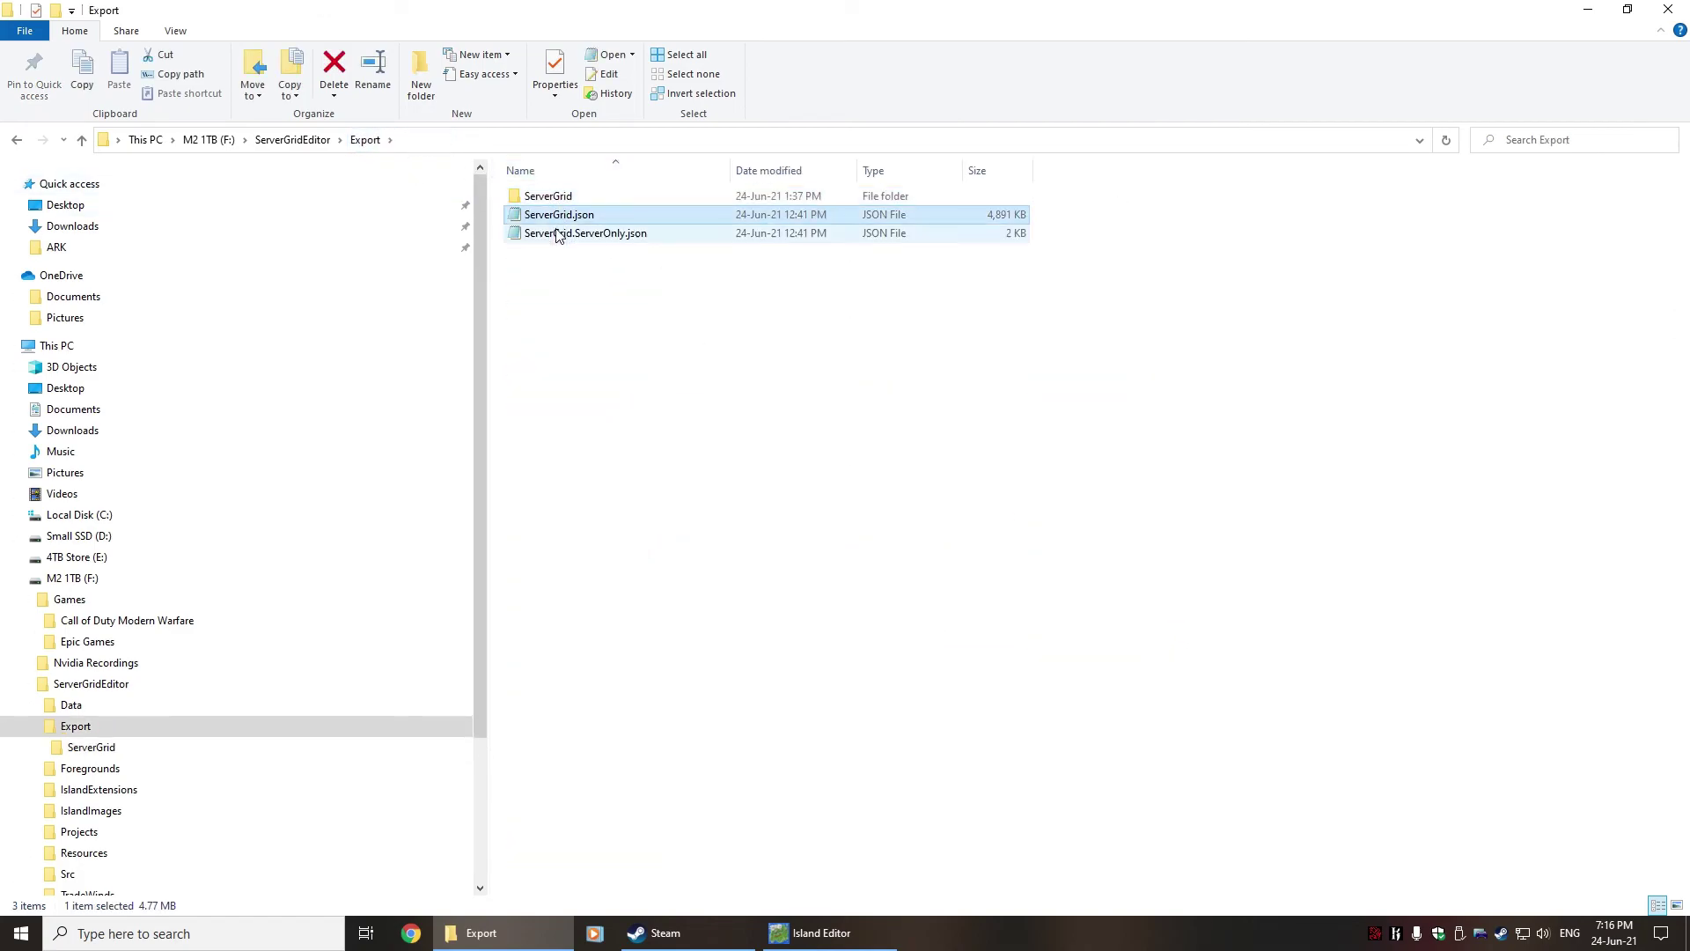
pyautogui.click(557, 234)
pyautogui.keyDown('shift'); pyautogui.click(536, 201); pyautogui.keyUp('shift')
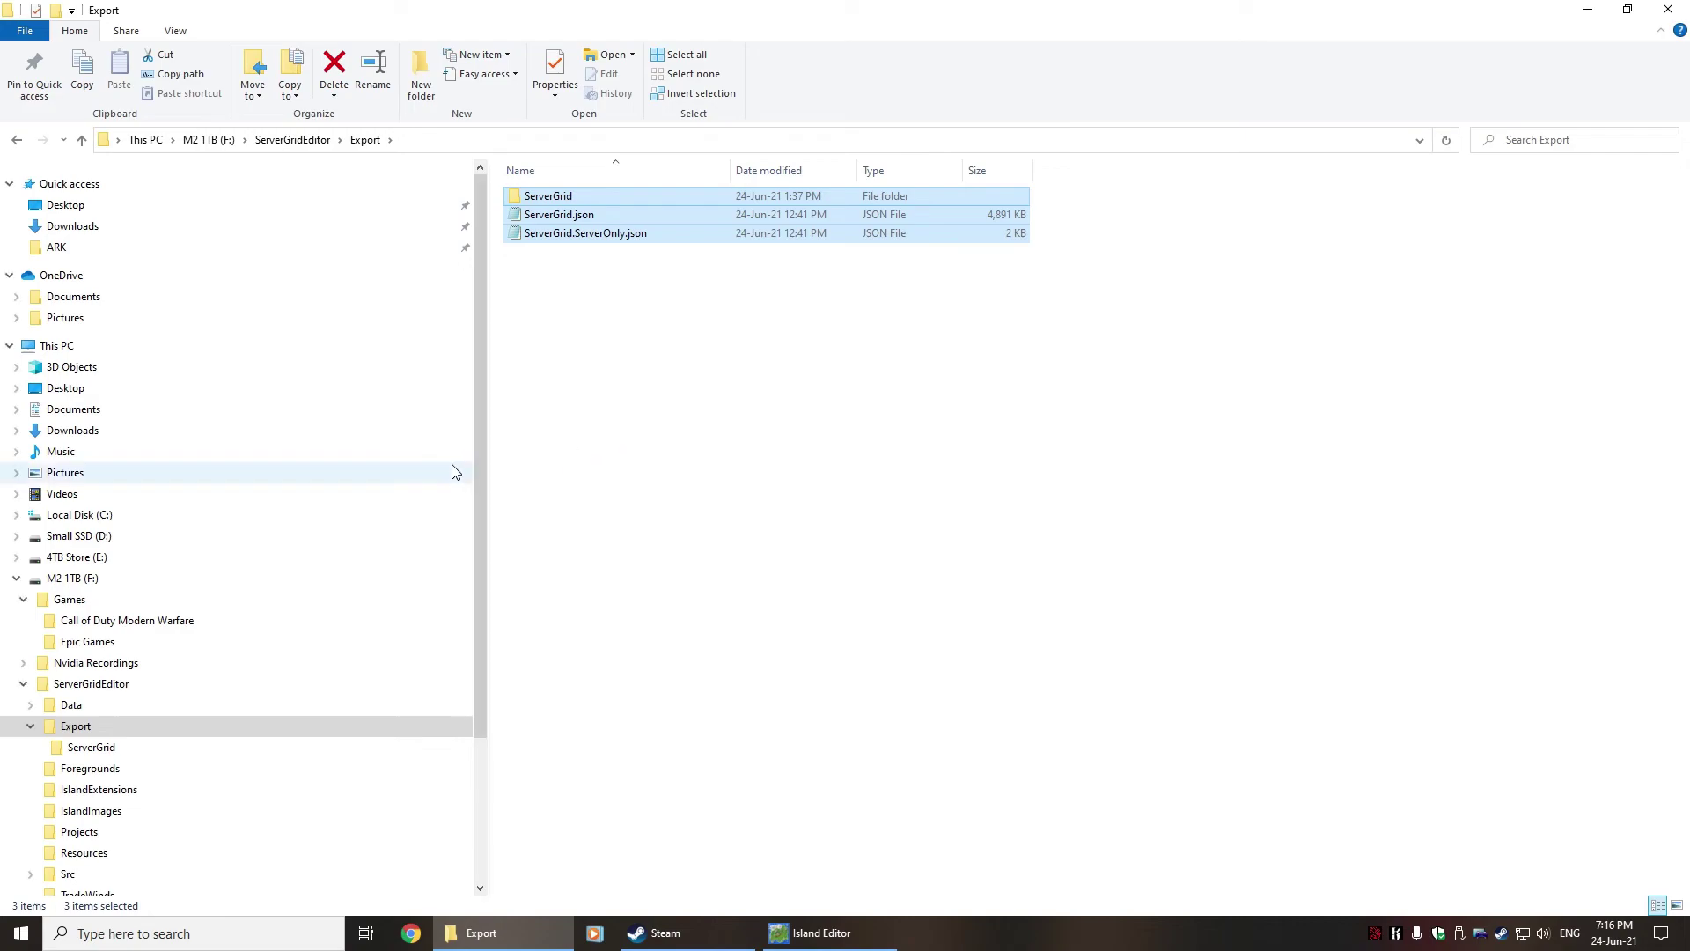
pyautogui.click(537, 267)
pyautogui.moveTo(634, 318); pyautogui.dragTo(535, 190)
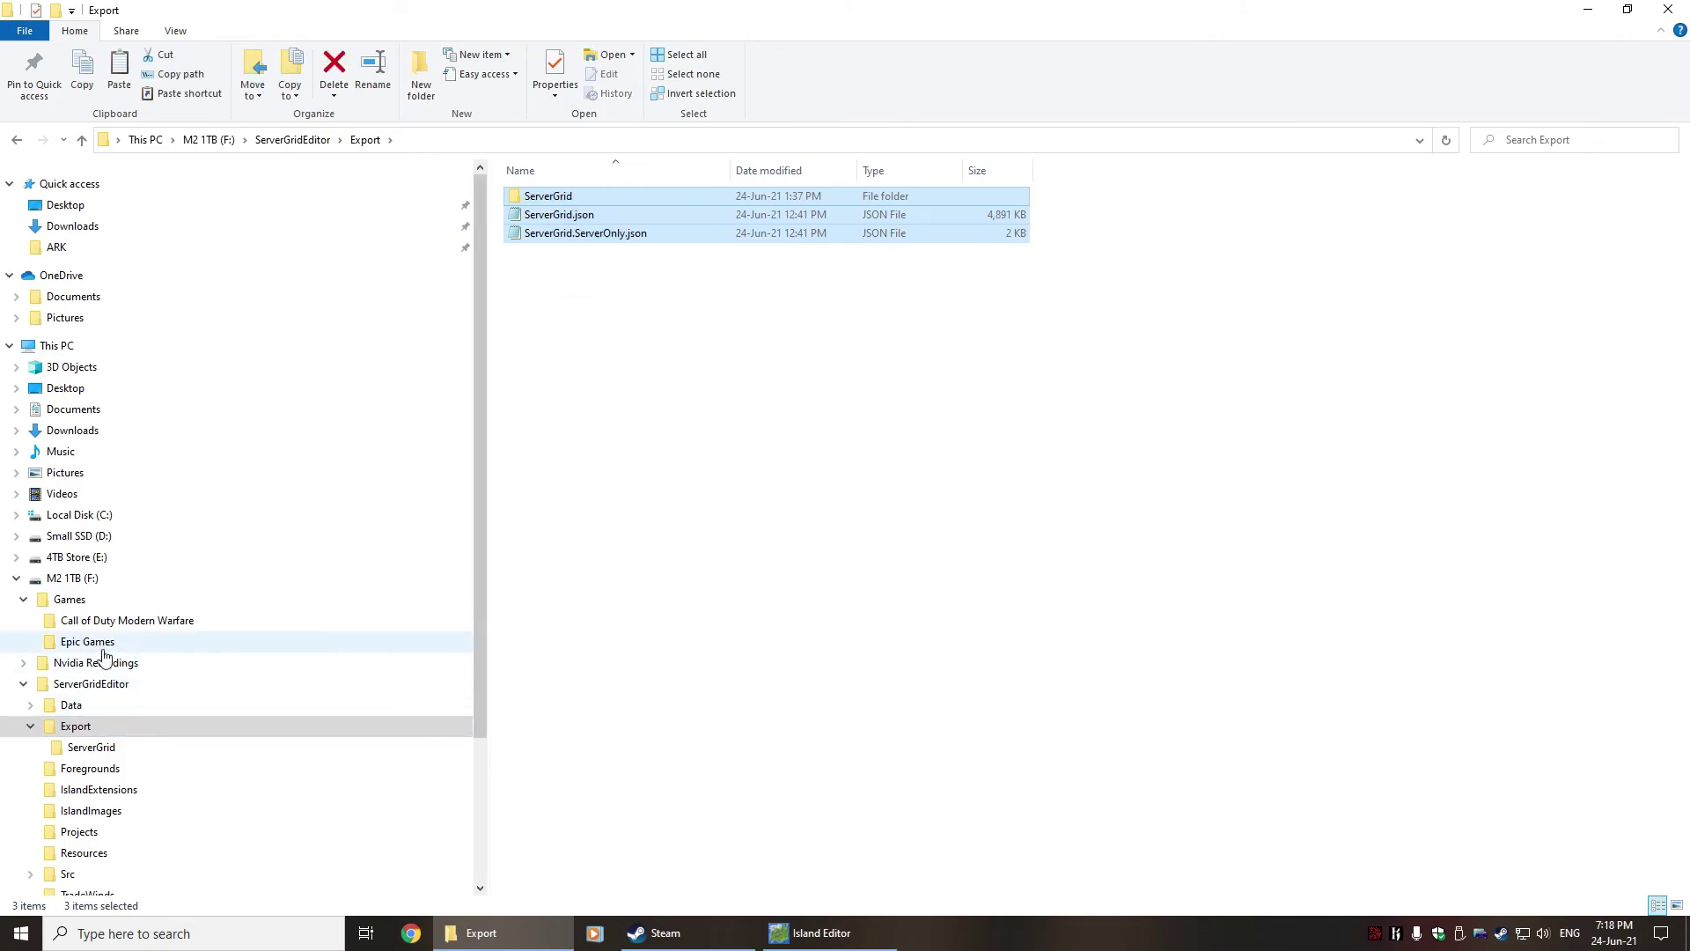
# Paste the copied items into Steam\steamapps\common\ATLAS\ShooterGame on the F: drive, replacing the files with the same names
pyautogui.click(23, 684)
pyautogui.click(74, 705)
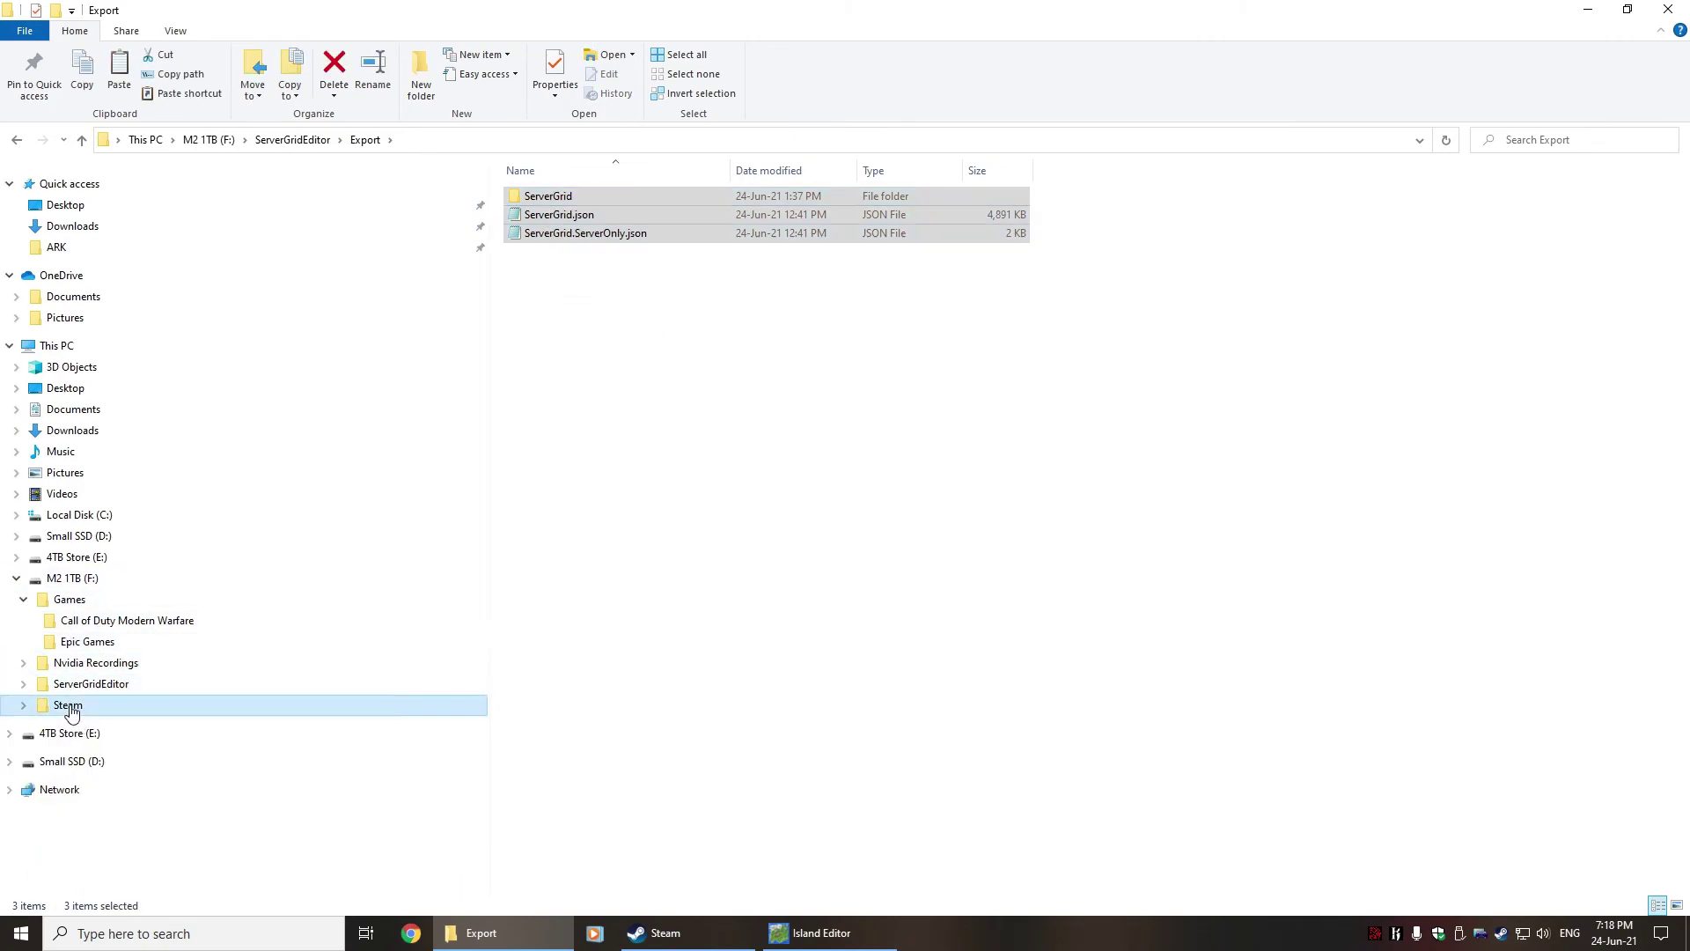
pyautogui.doubleClick(533, 197)
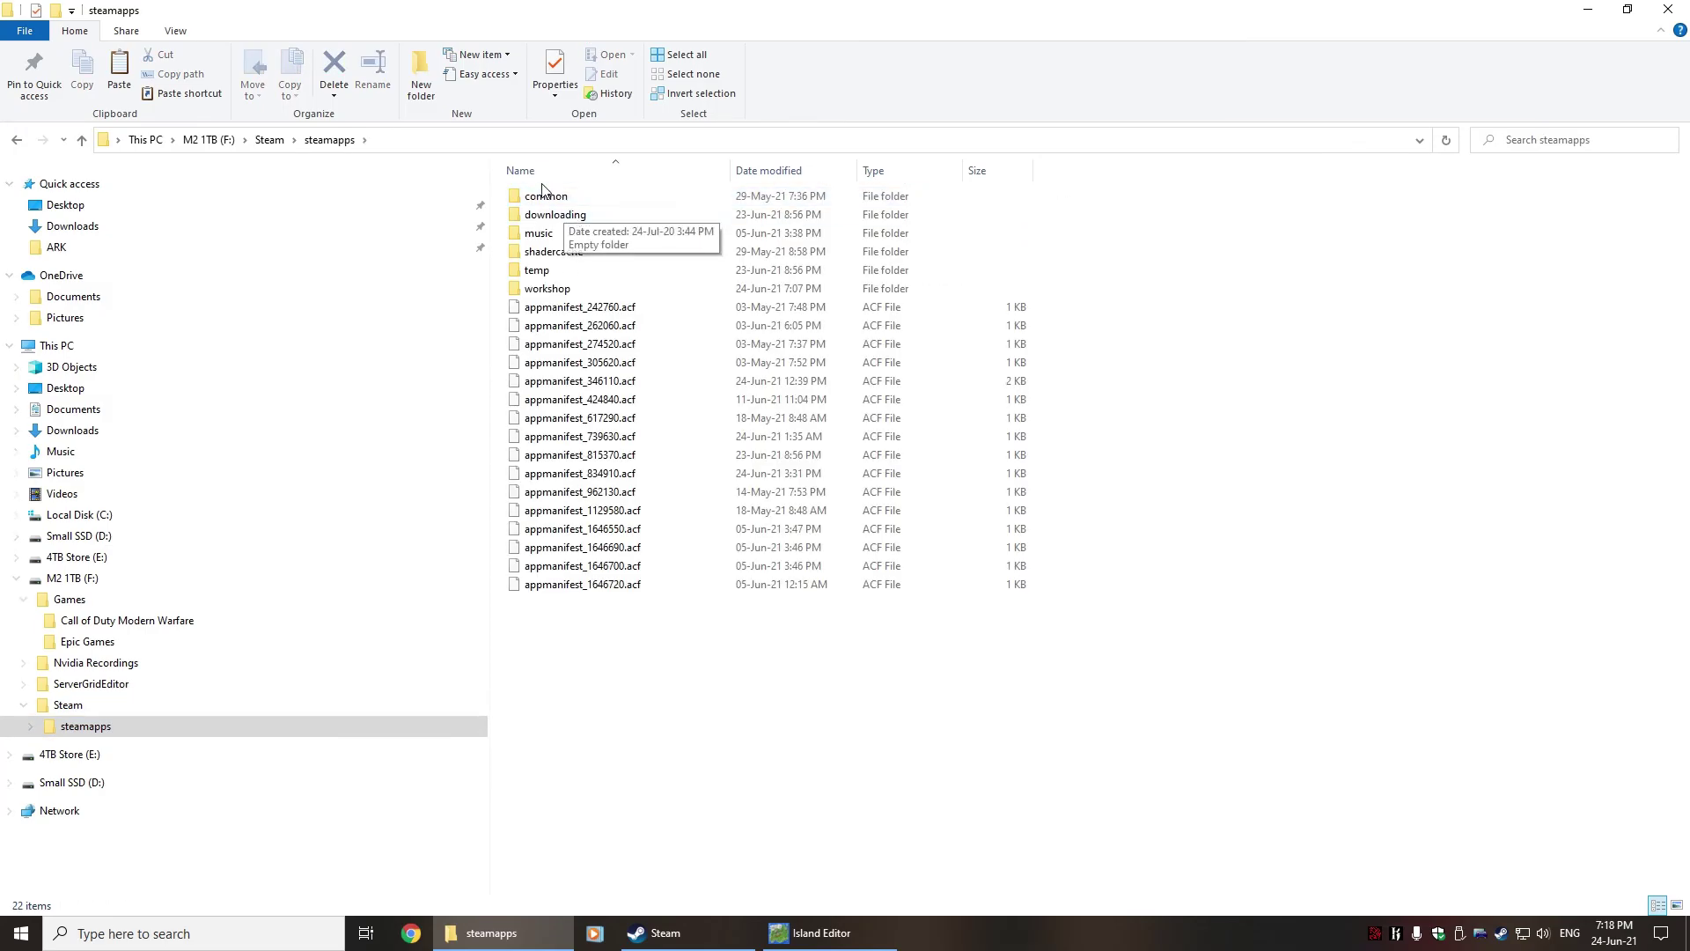
pyautogui.doubleClick(534, 197)
pyautogui.click(539, 216)
pyautogui.doubleClick(517, 219)
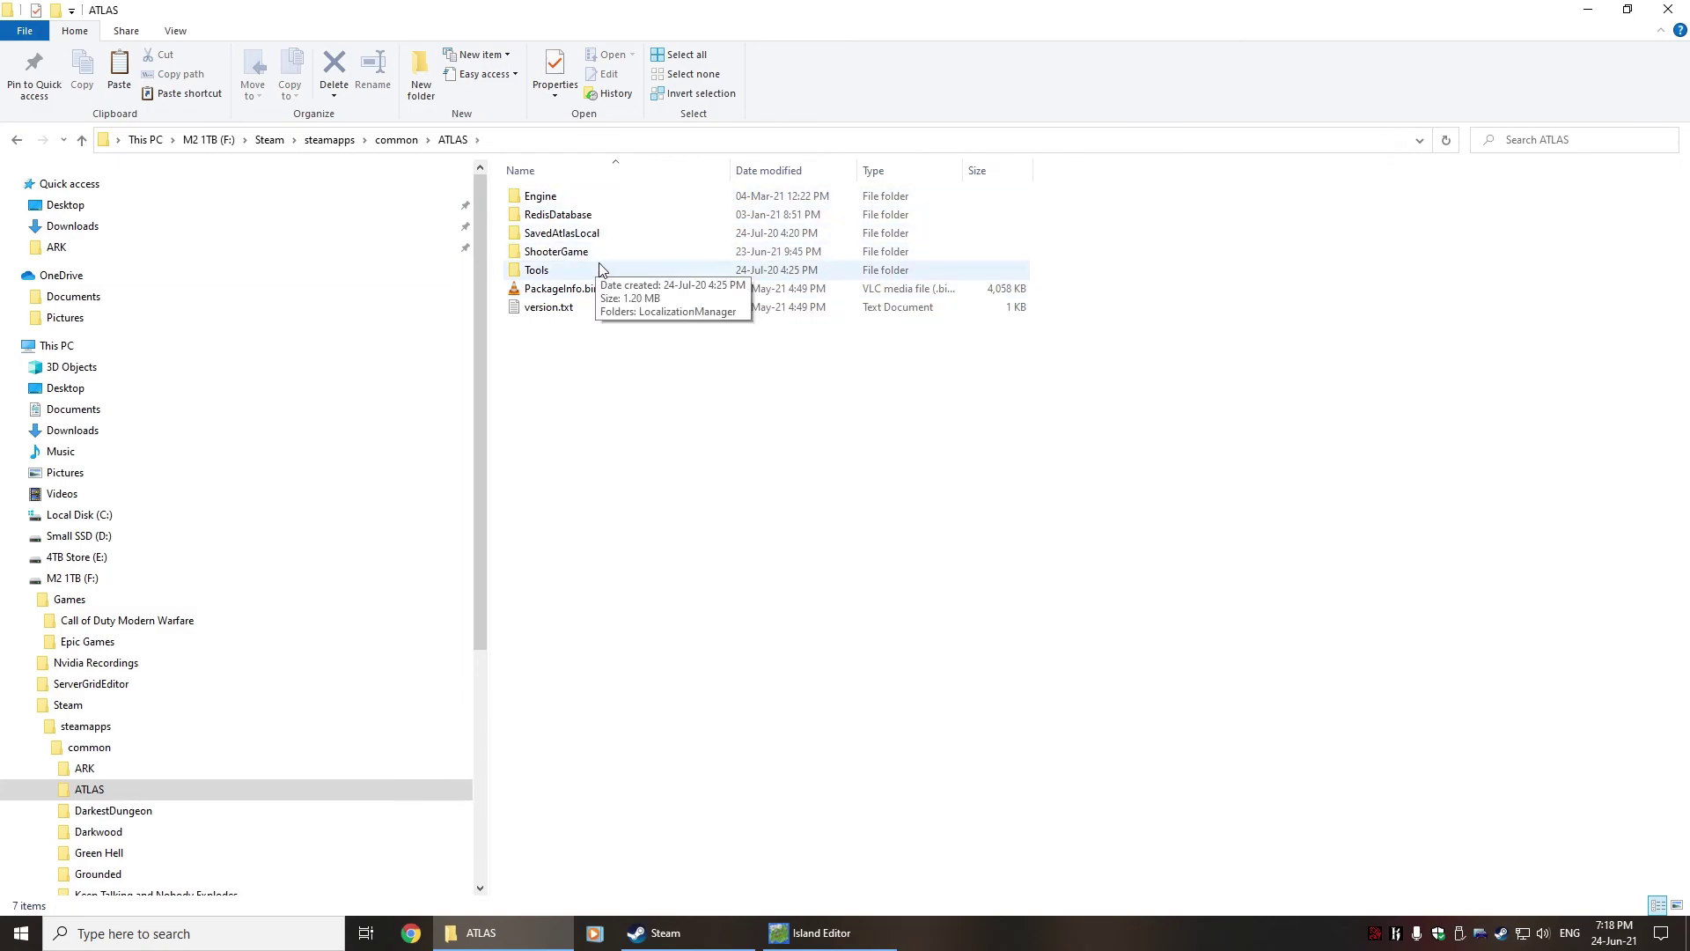
pyautogui.doubleClick(544, 254)
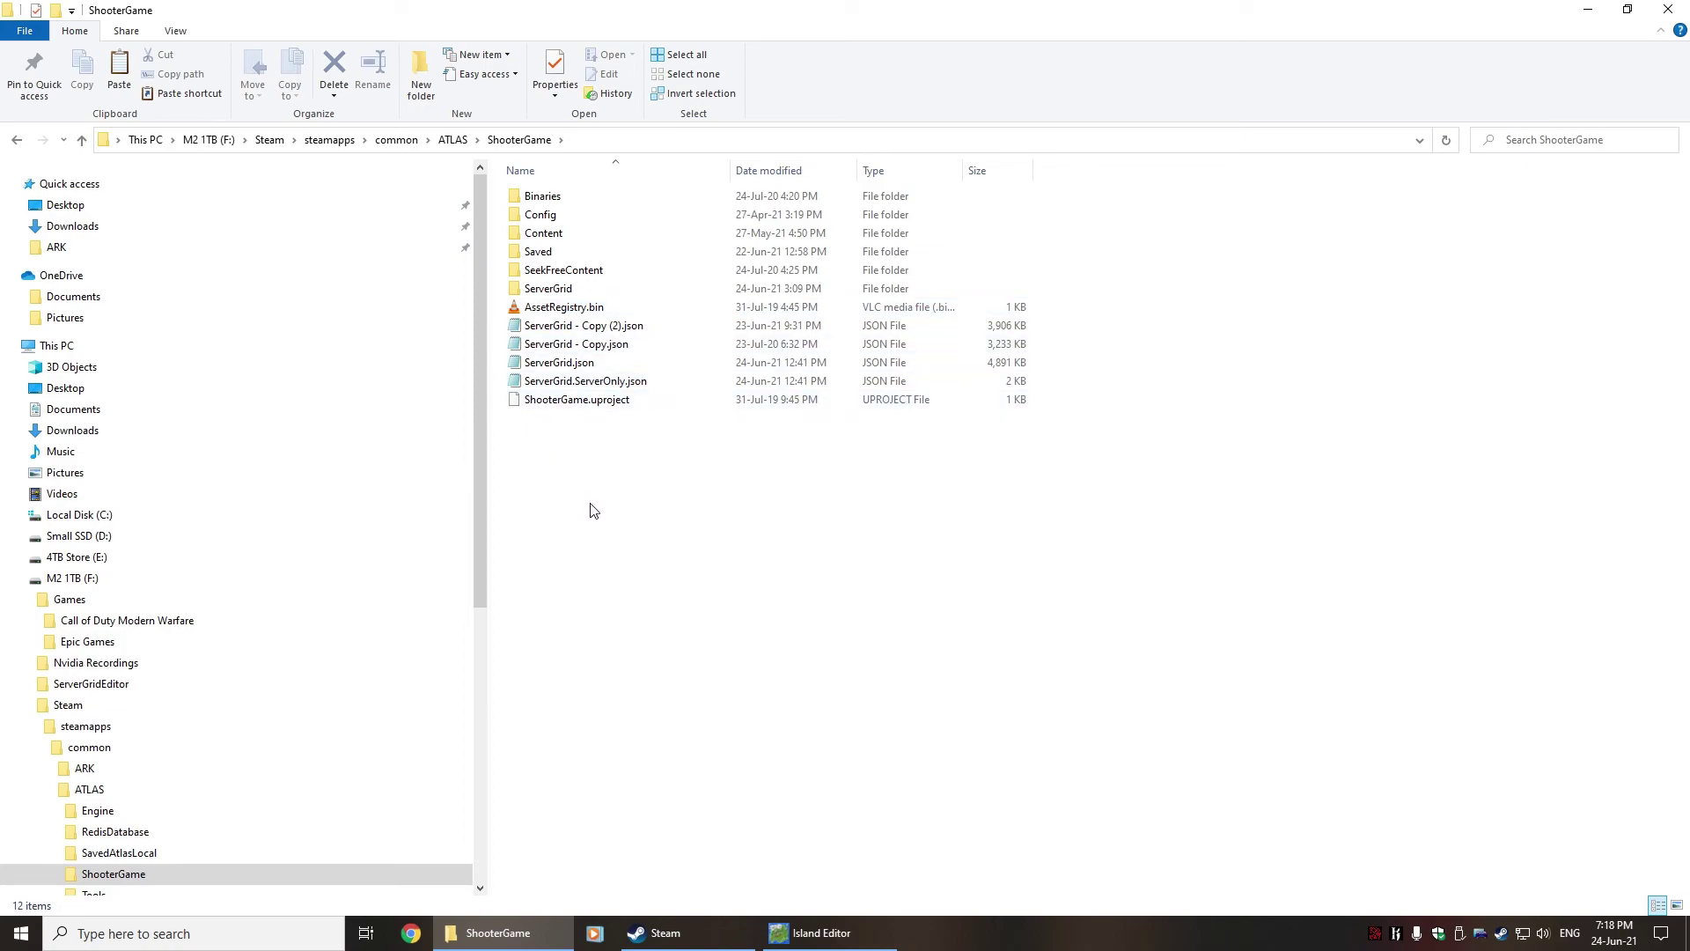
pyautogui.hotkey('ctrl', 'v')
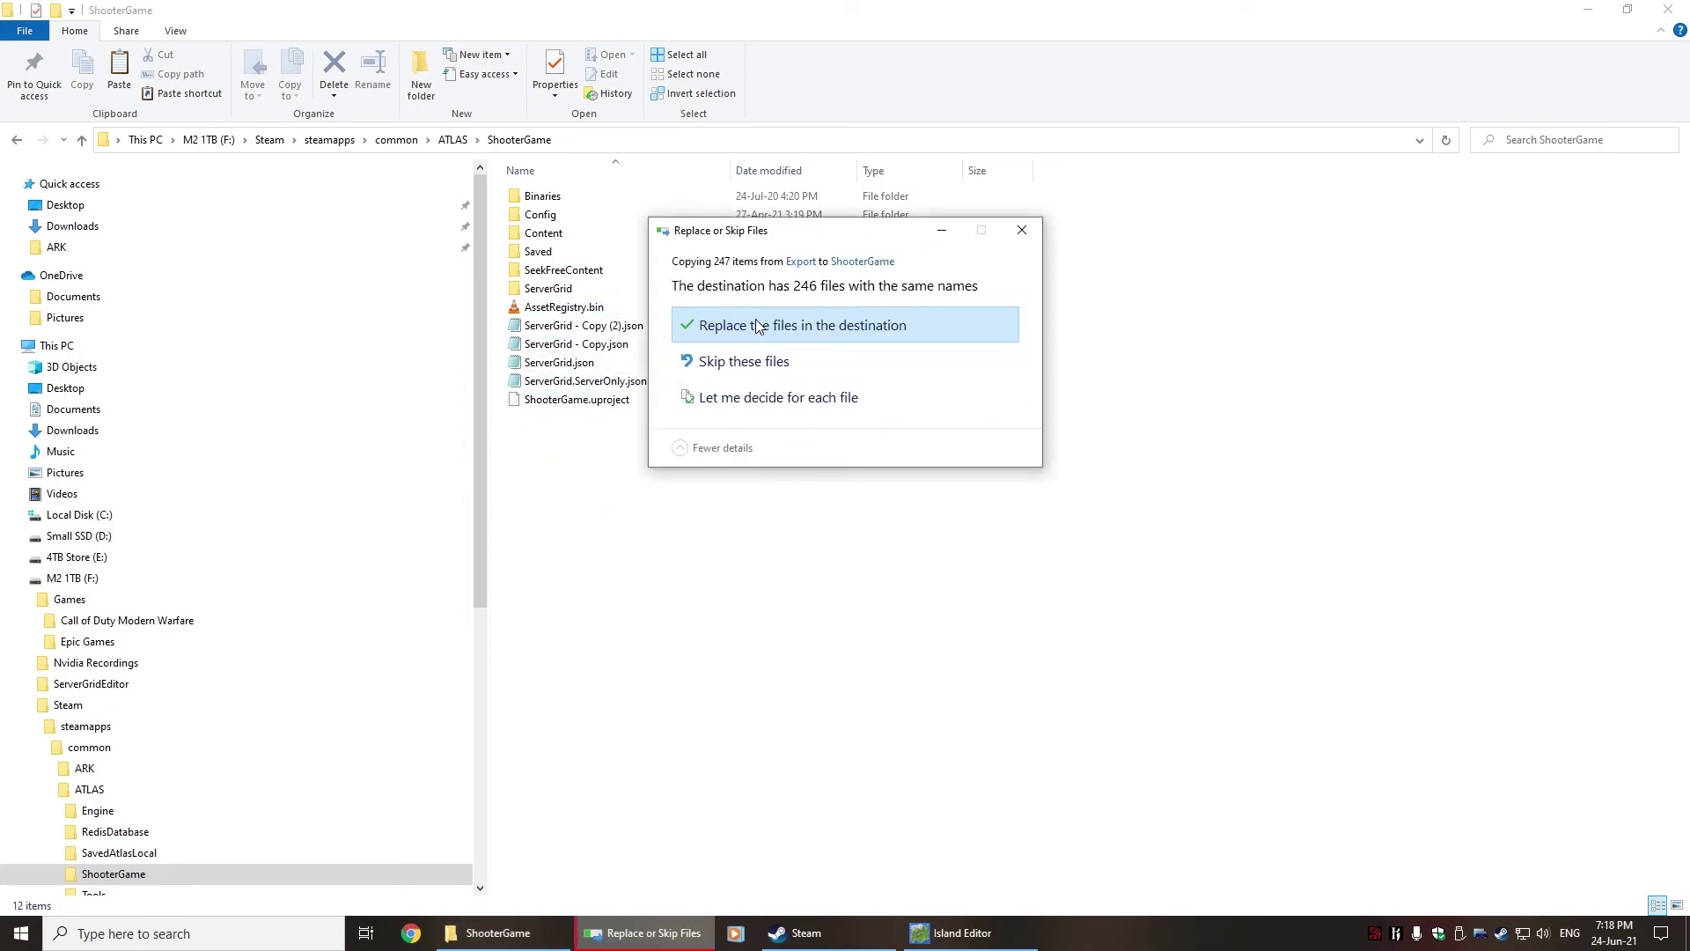
pyautogui.click(777, 328)
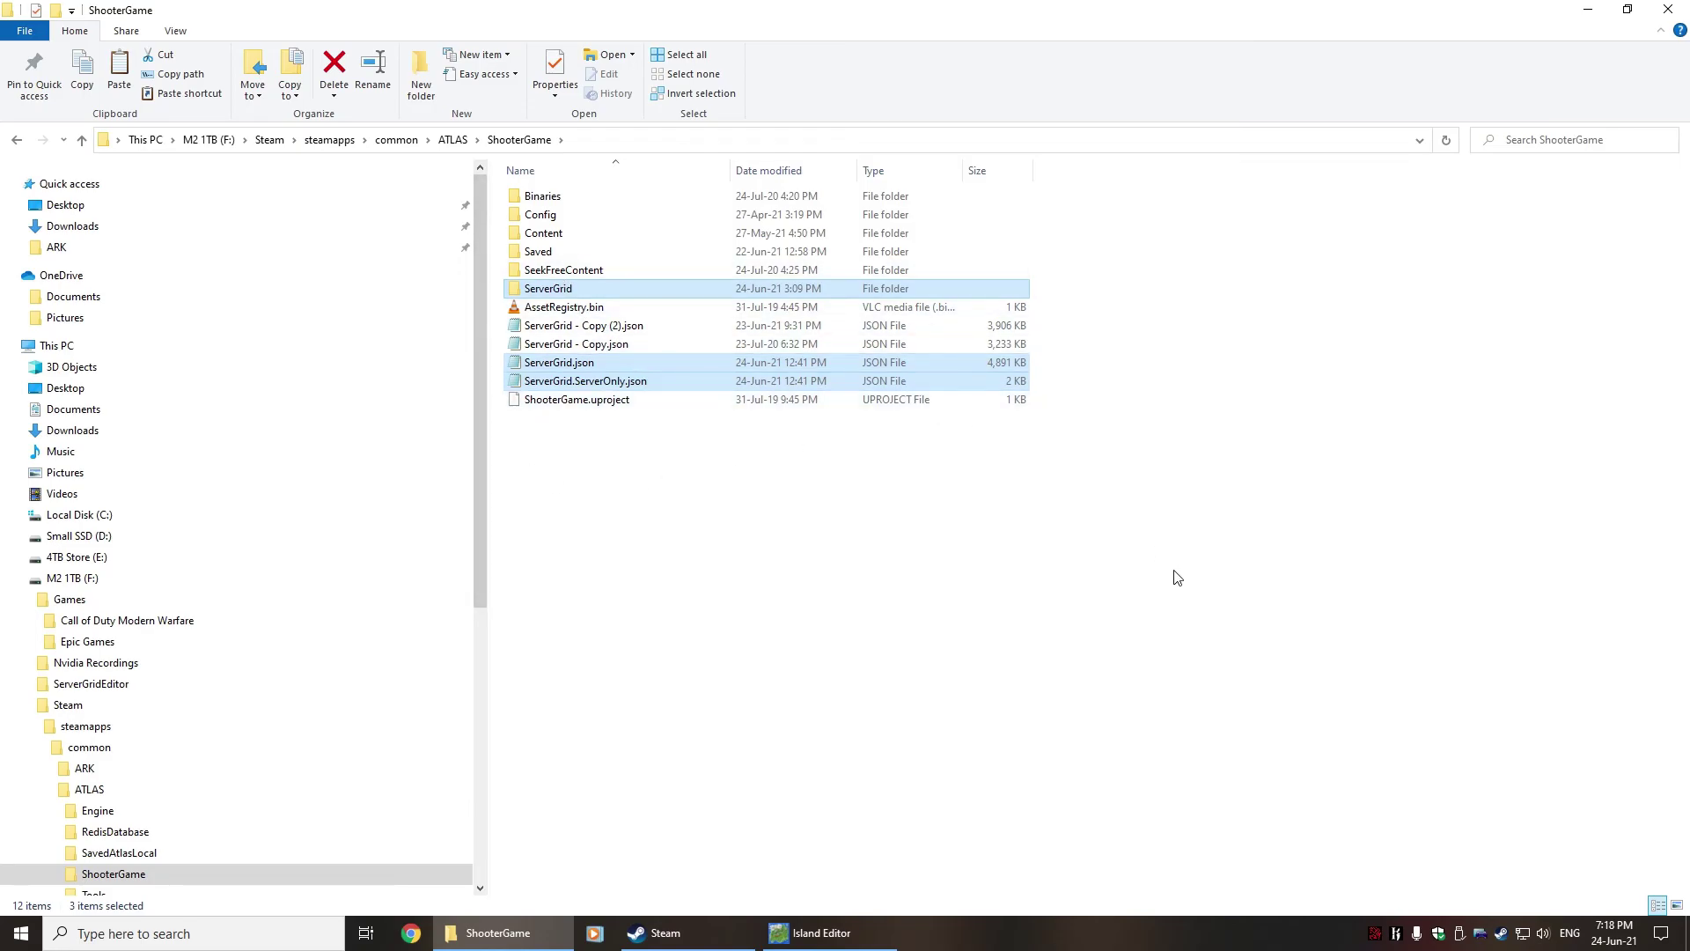
# Launch ATLAS through Steam
pyautogui.rightClick(1506, 923)
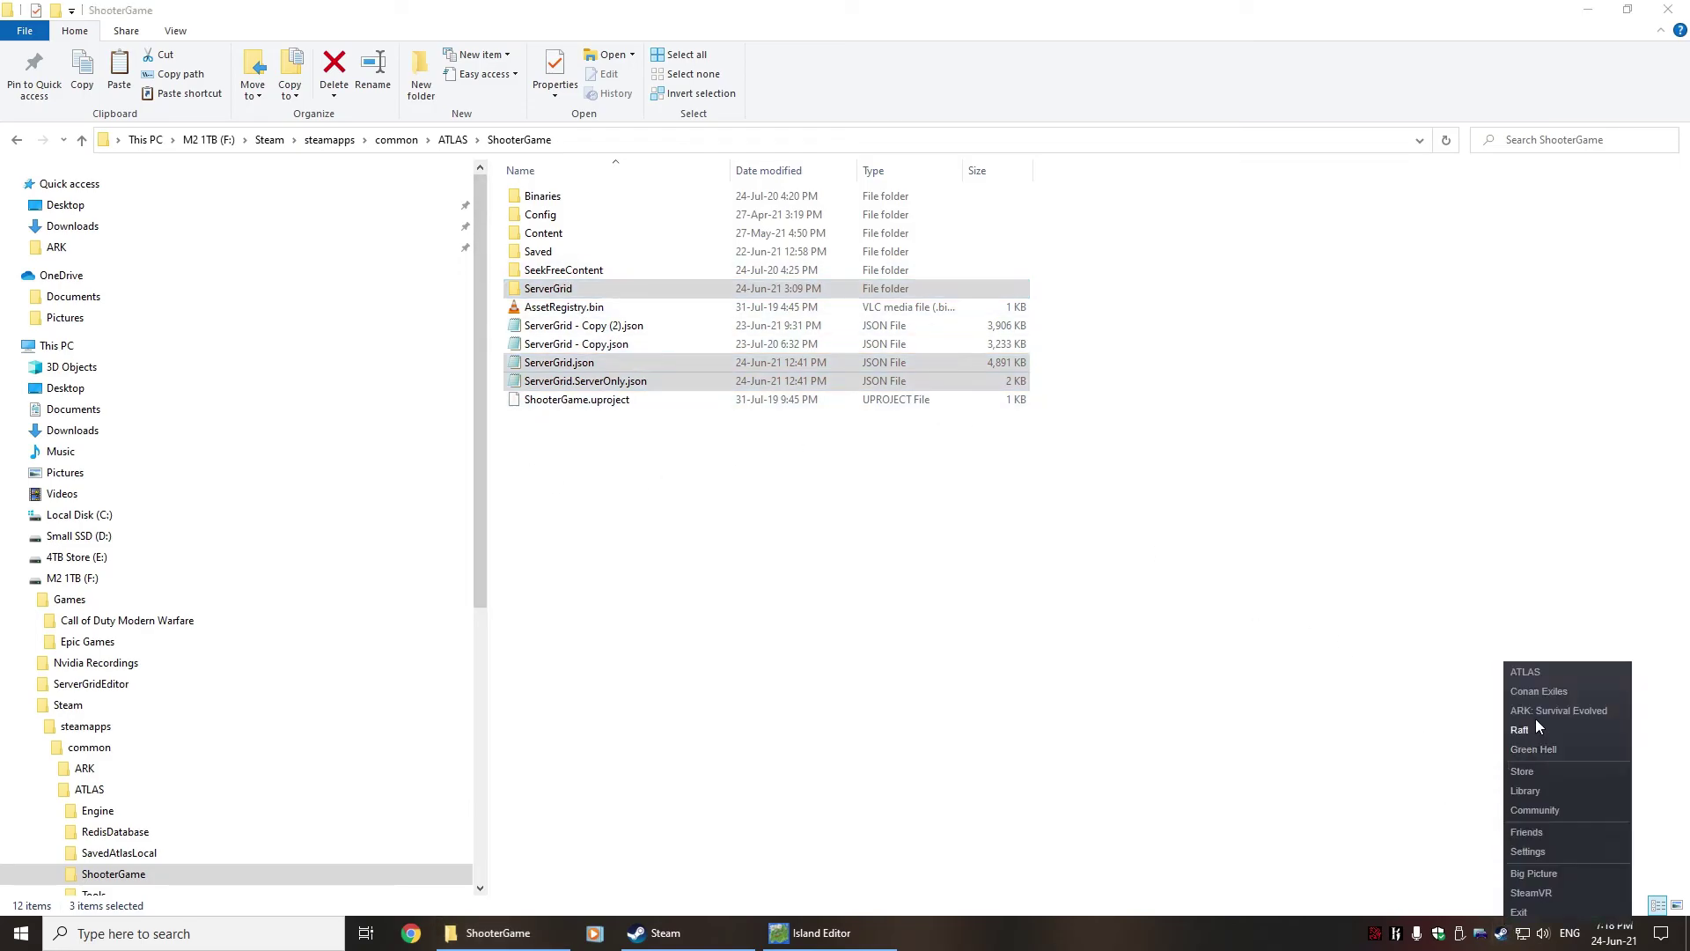
pyautogui.click(1535, 710)
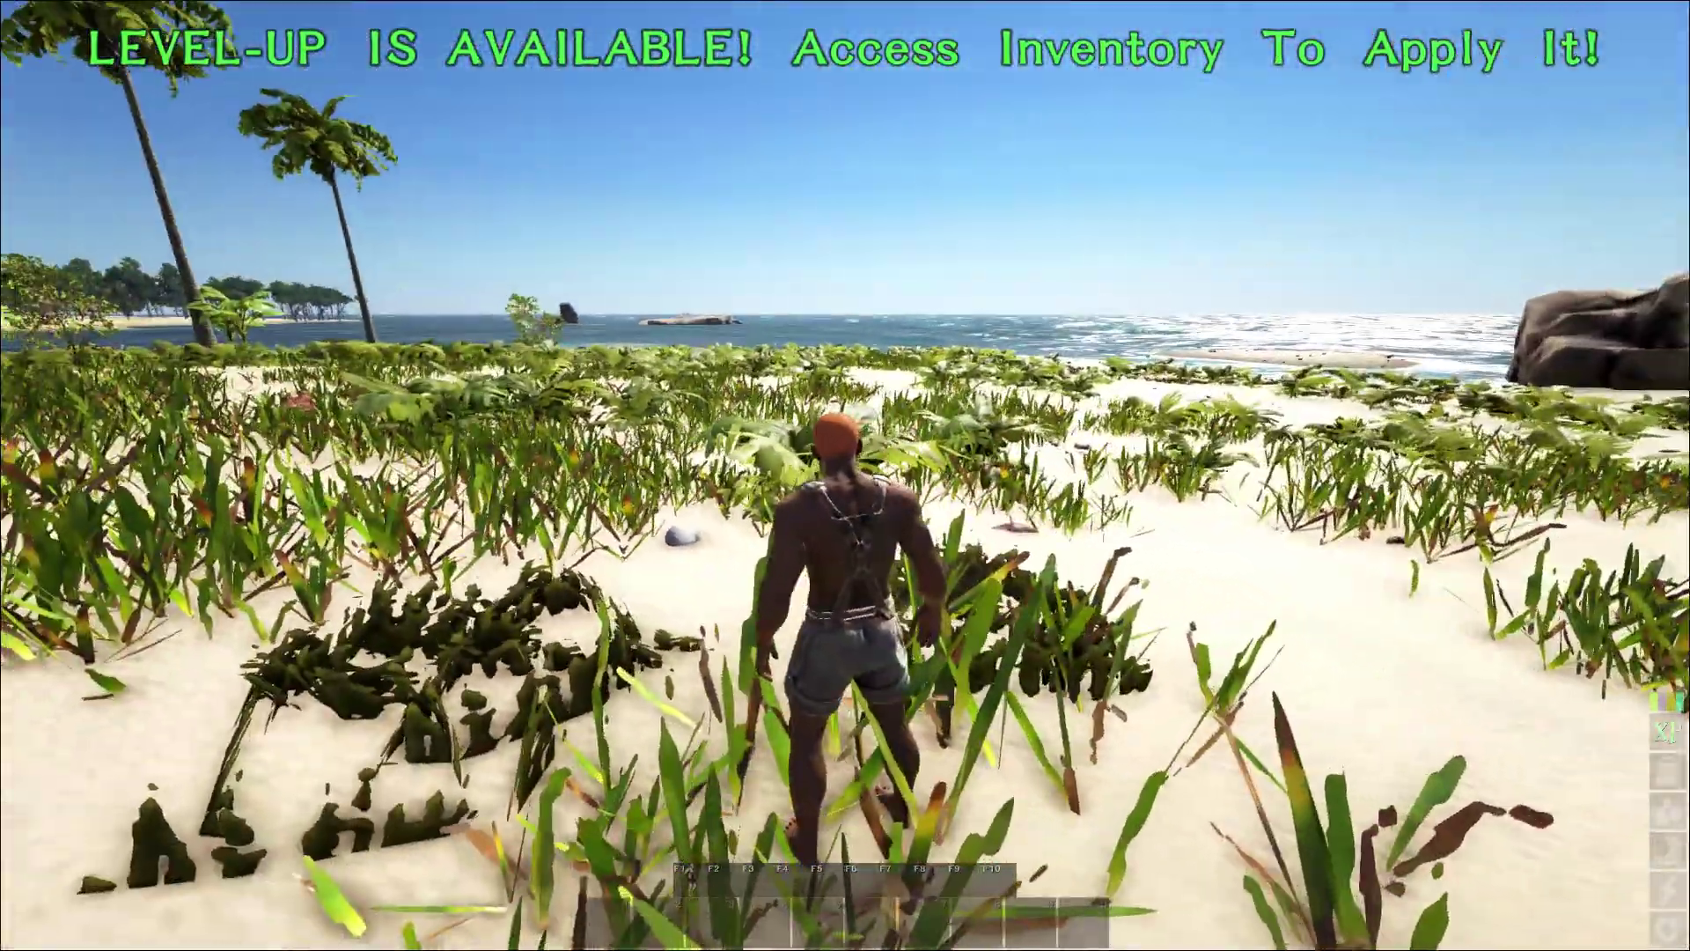
# Open the Atlas map from the in-game inventory, examine the whole grid from A1 to K11, and close it
pyautogui.press('i')
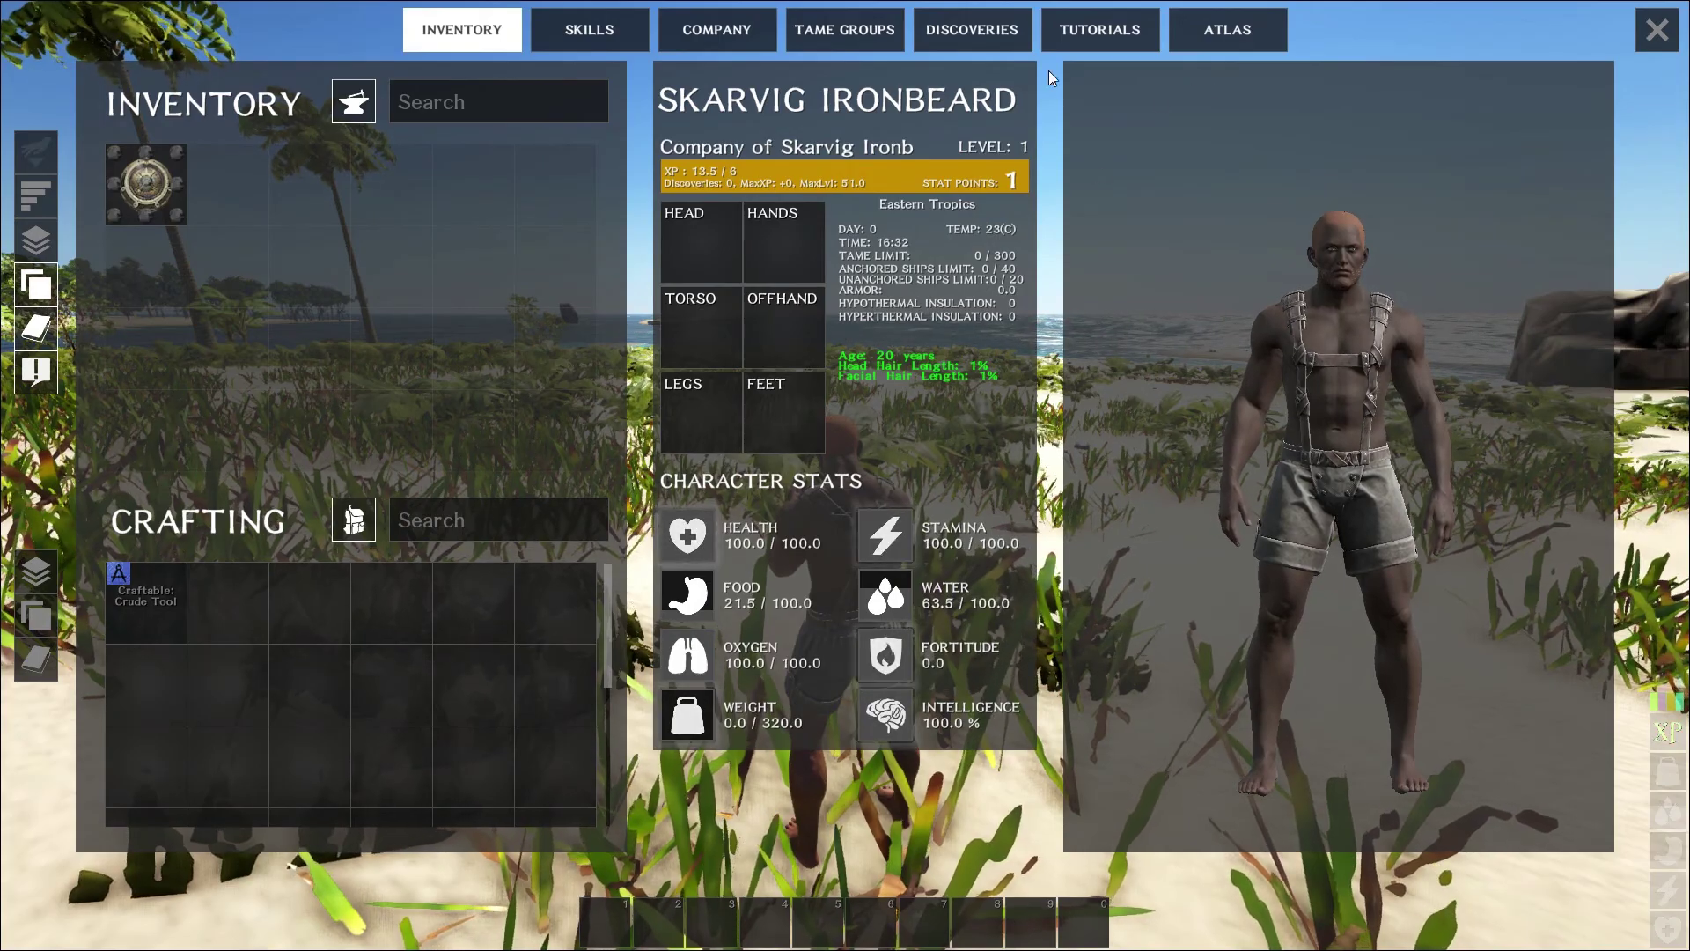
pyautogui.press('i')
pyautogui.press('k')
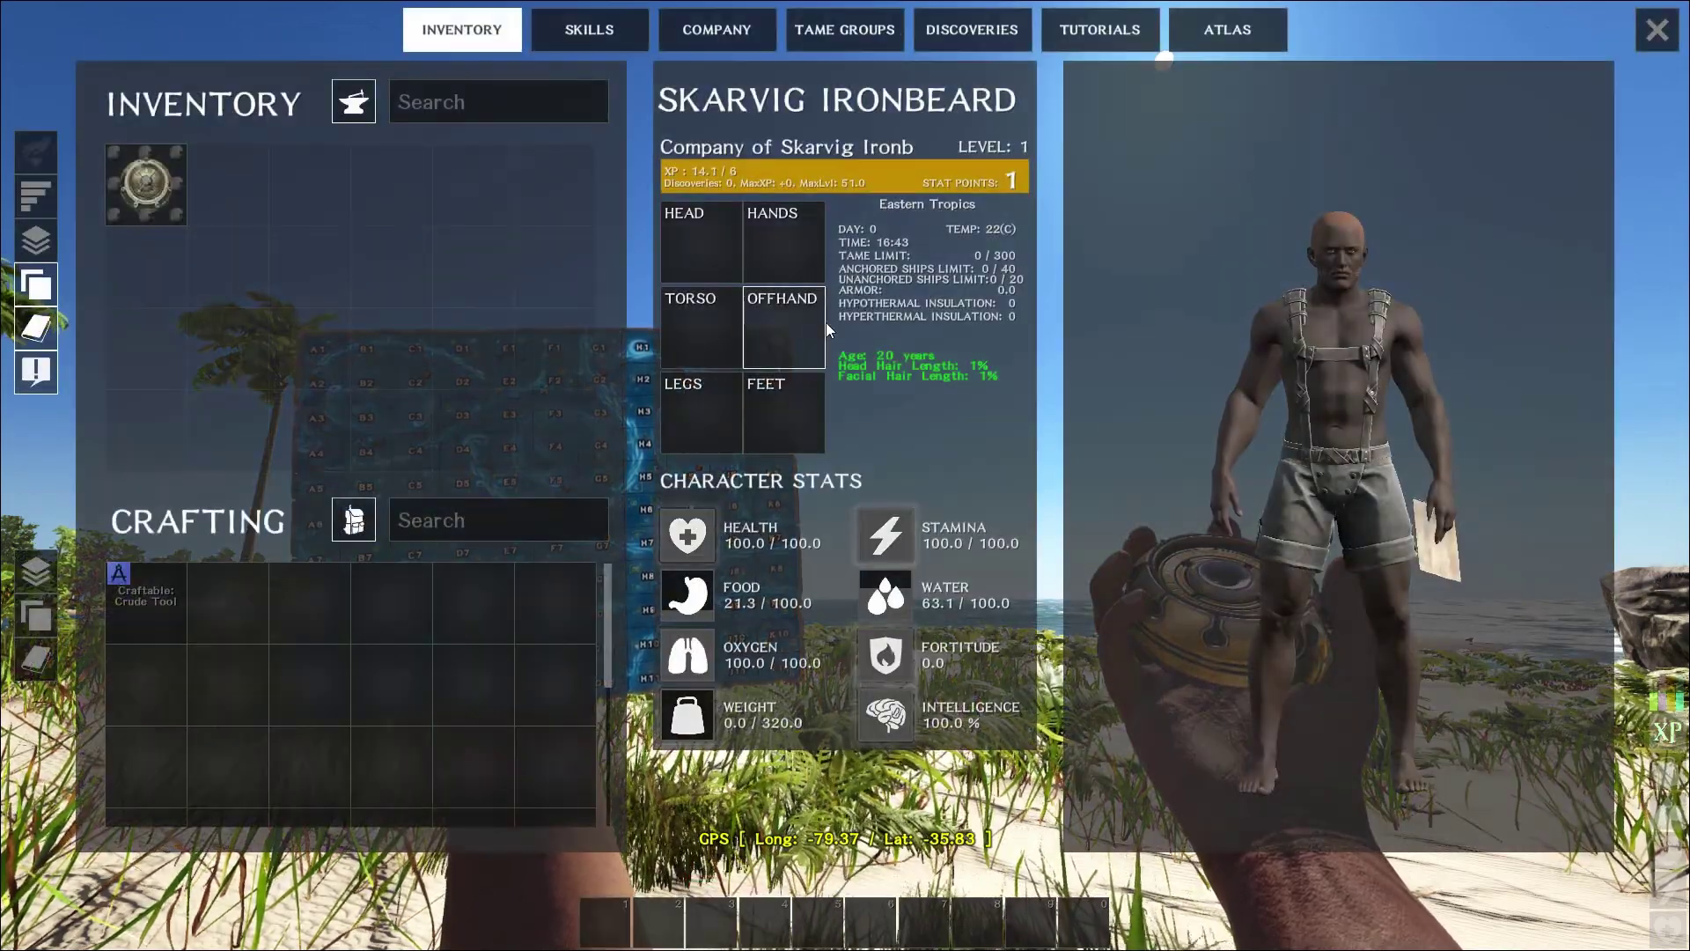
pyautogui.click(1228, 34)
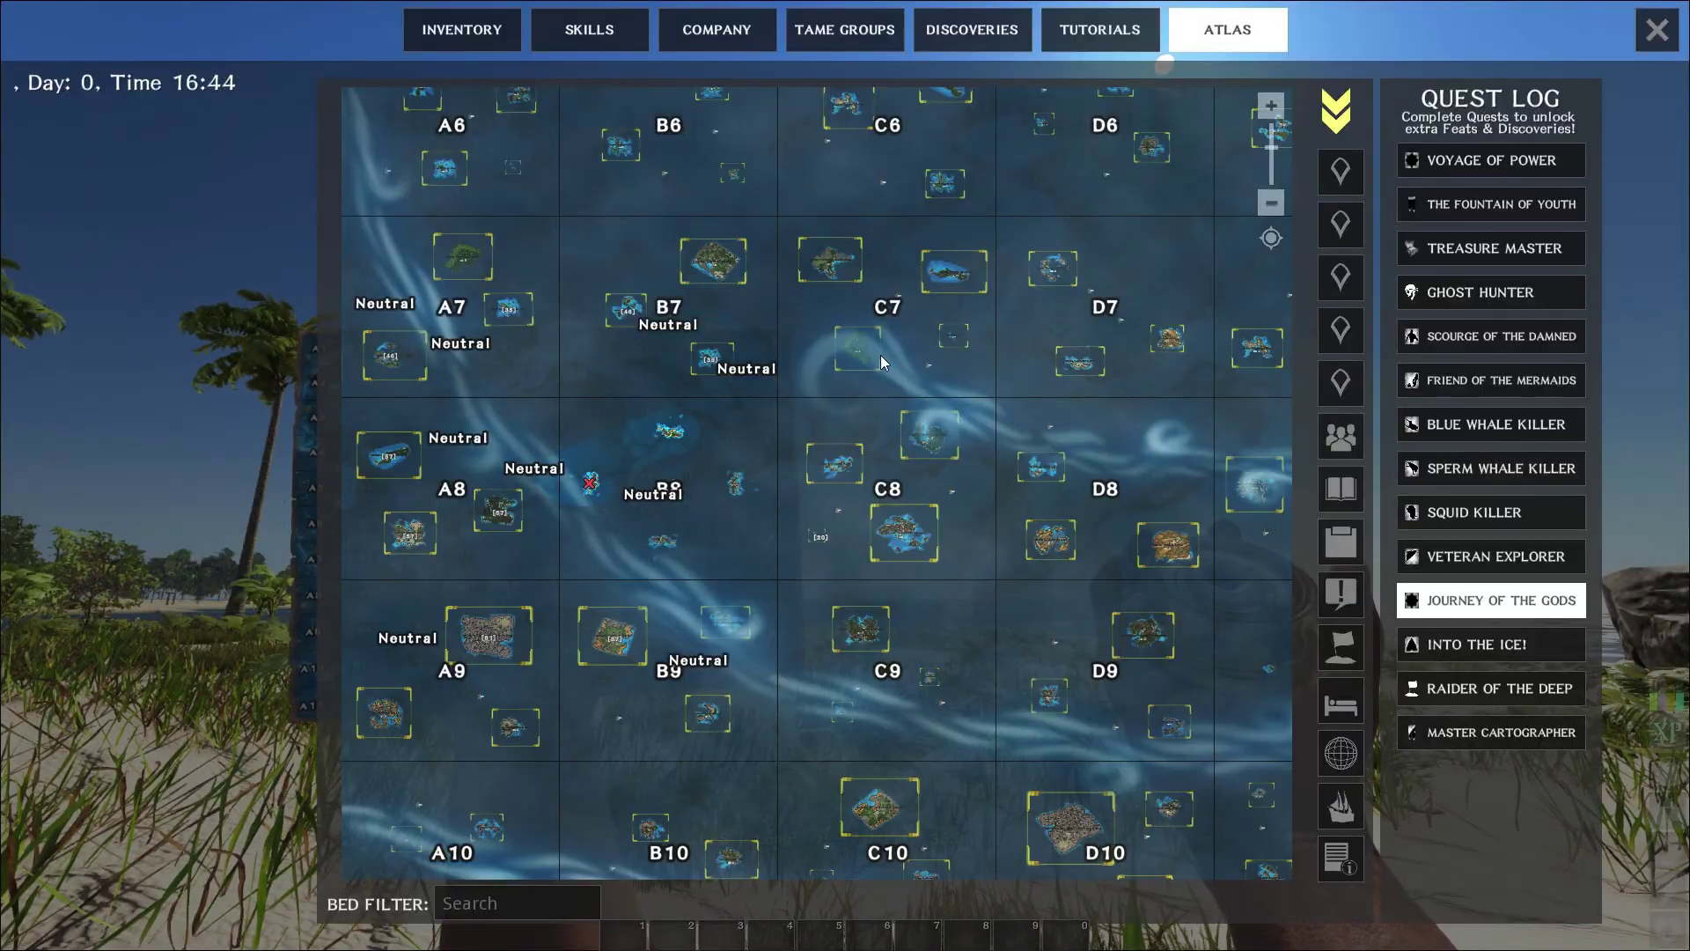
pyautogui.scroll(-3, 881, 355)
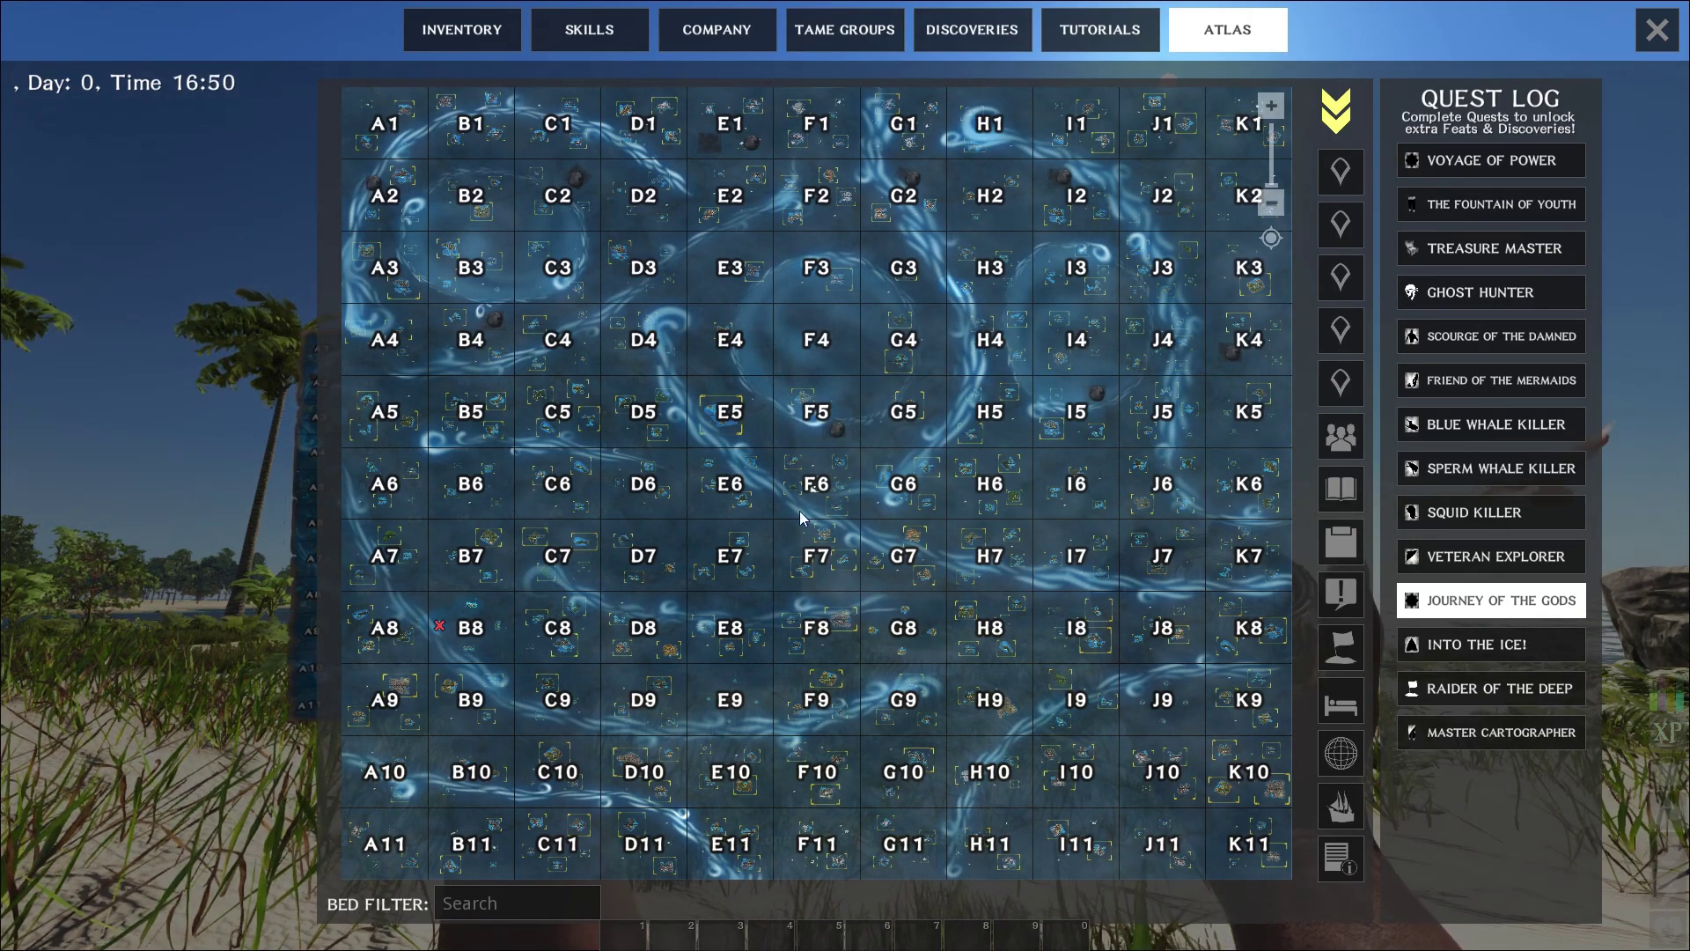
pyautogui.click(1661, 30)
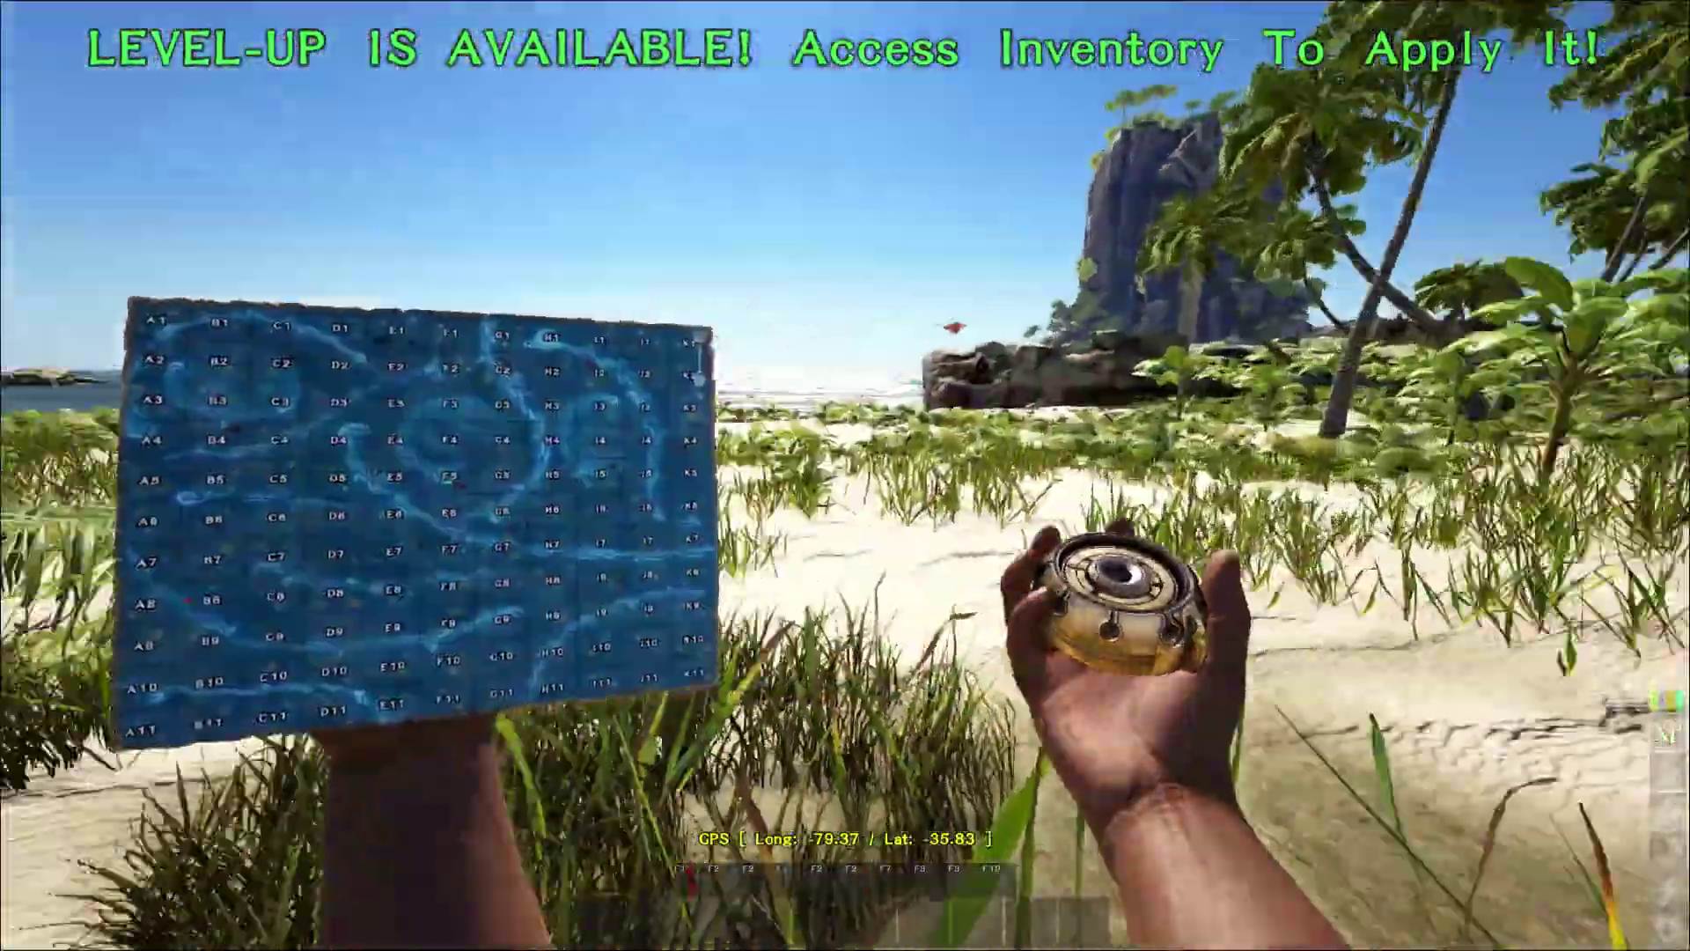
pyautogui.press('w')
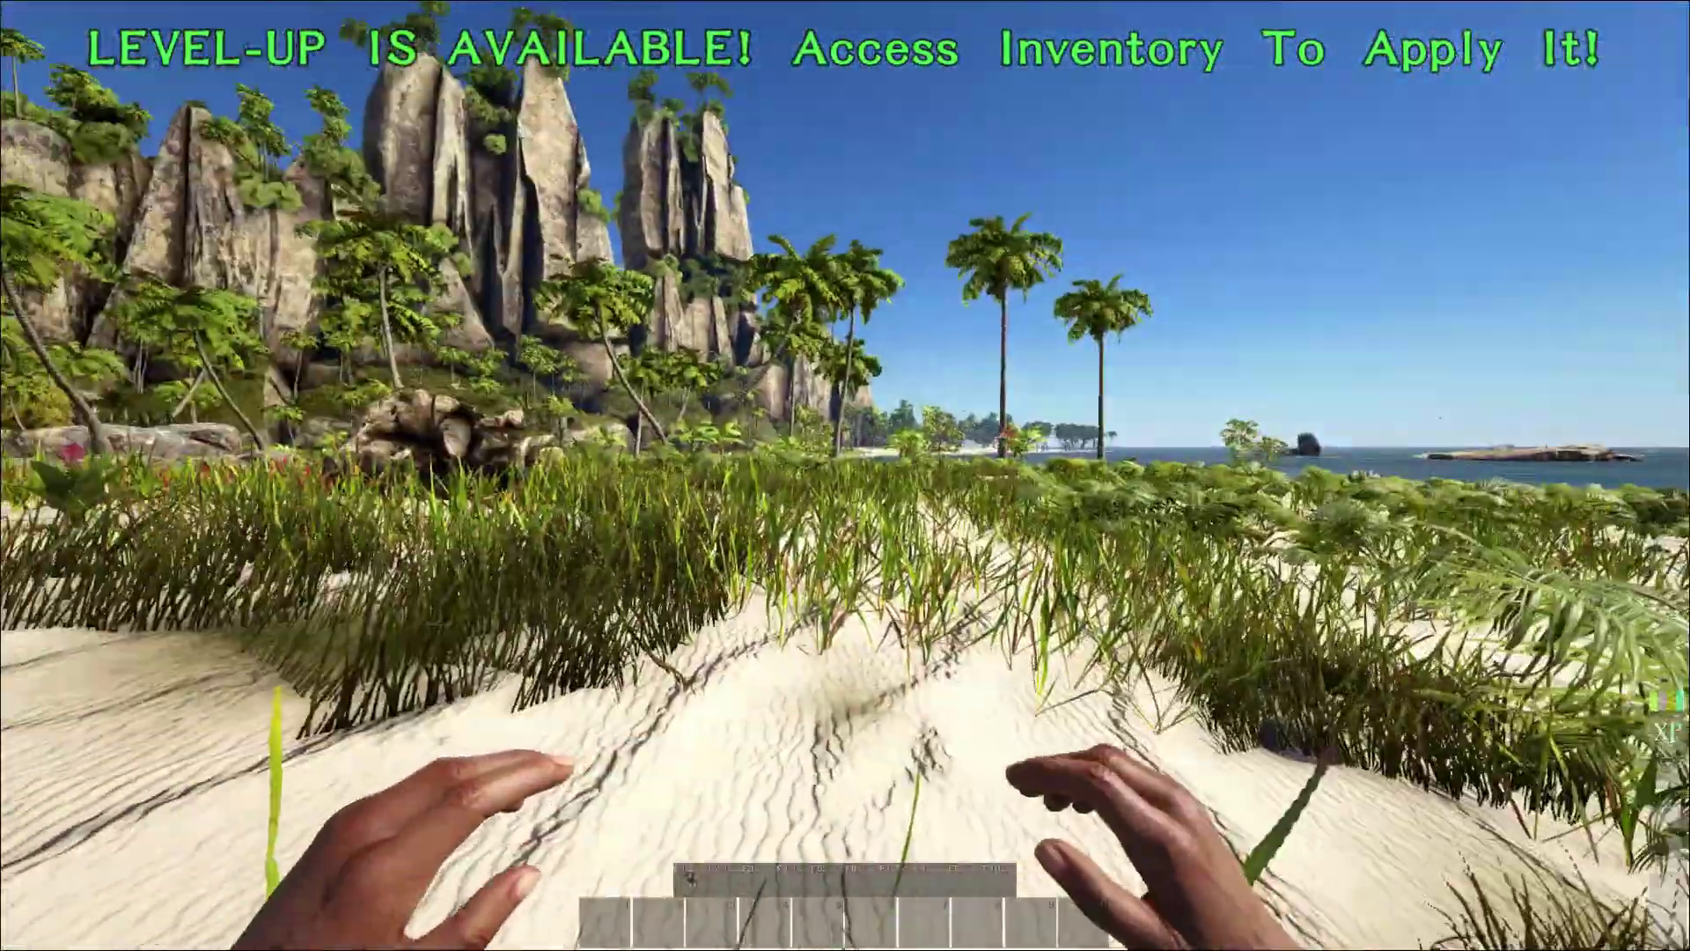
pyautogui.press('k')
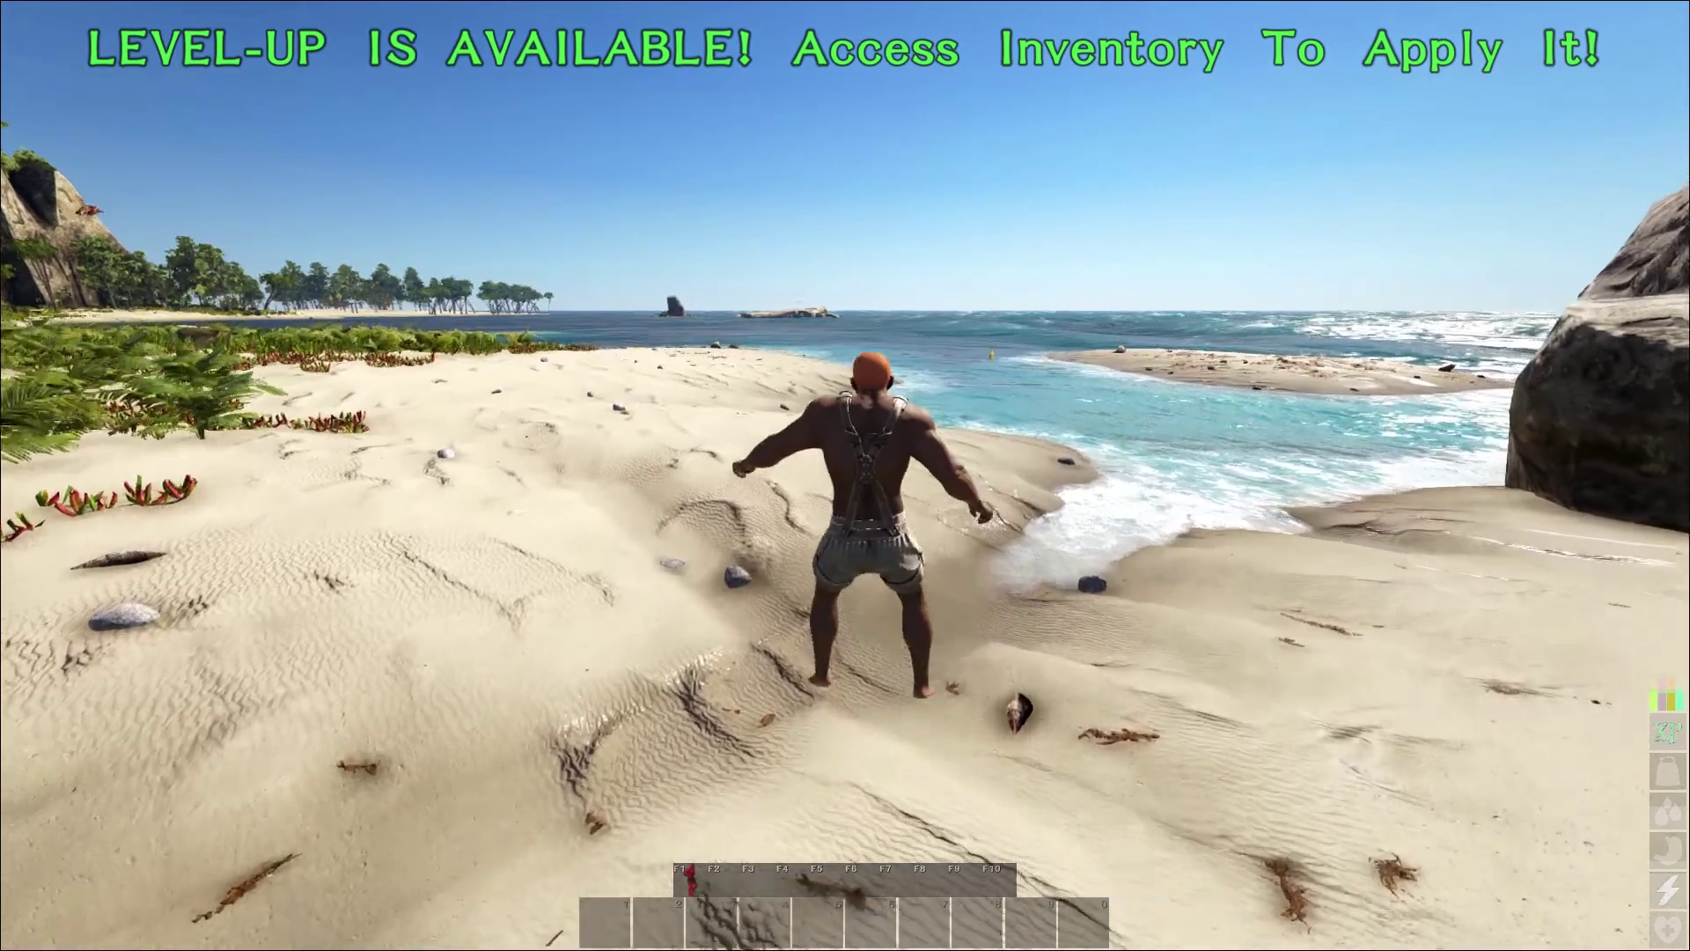
# Reopen the in-game Atlas map to inspect the islands around cell B8 and the full grid again, and close it
pyautogui.press('i')
pyautogui.press('m')
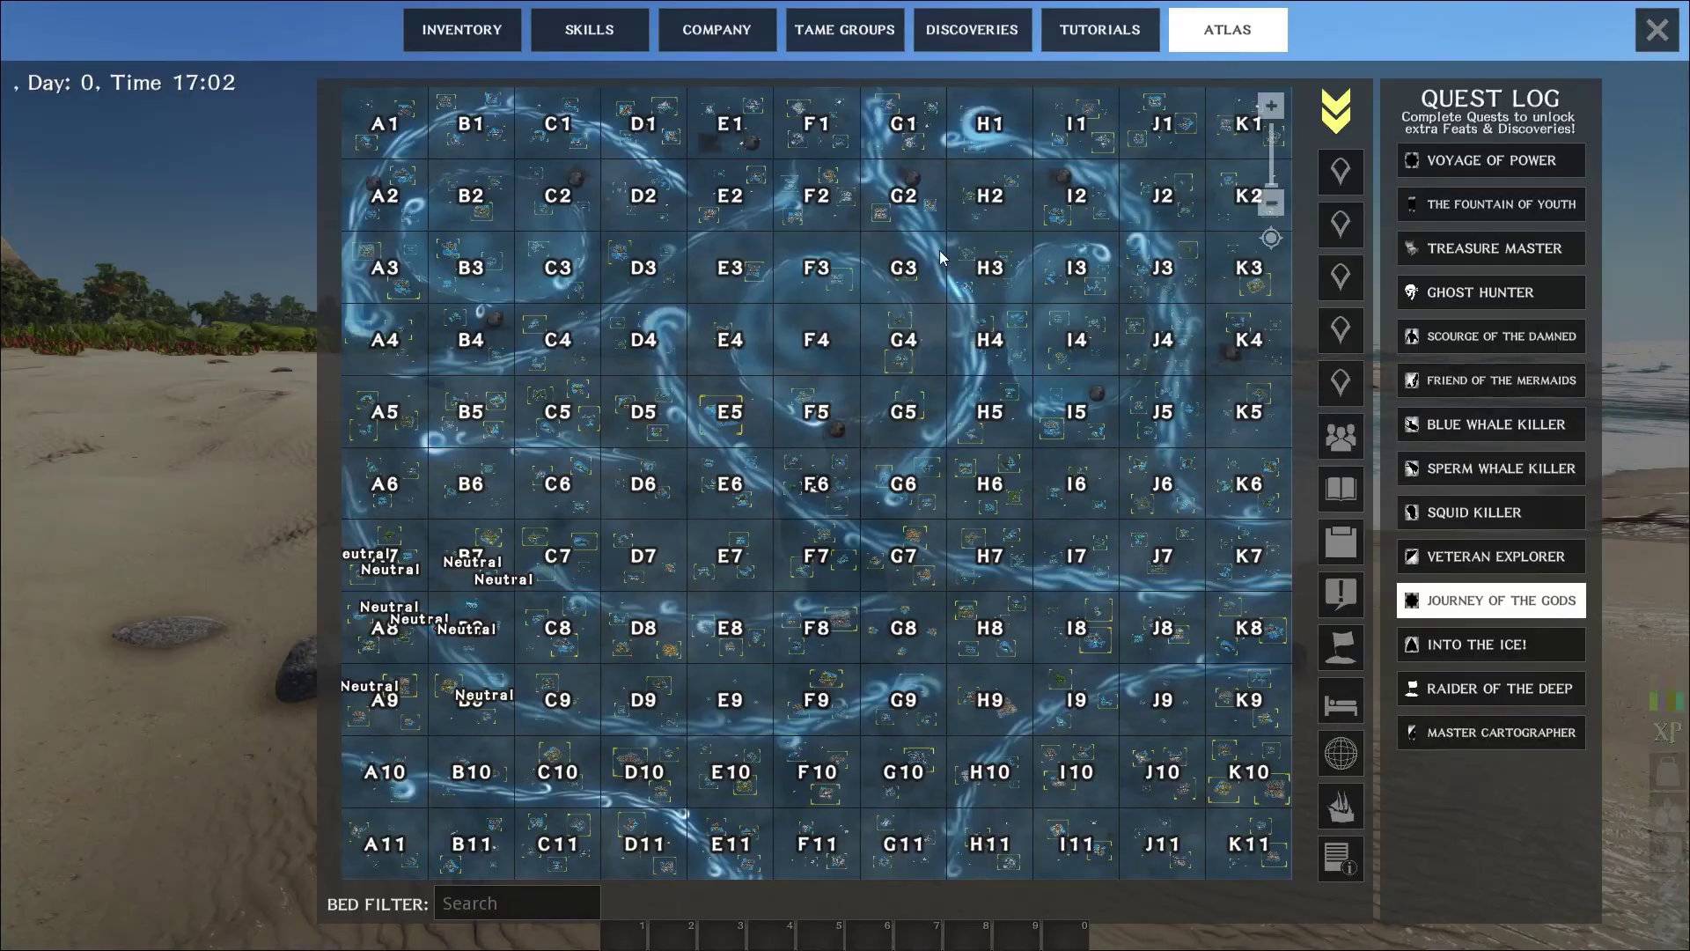
pyautogui.scroll(5, 489, 592)
pyautogui.moveTo(471, 616); pyautogui.dragTo(822, 476)
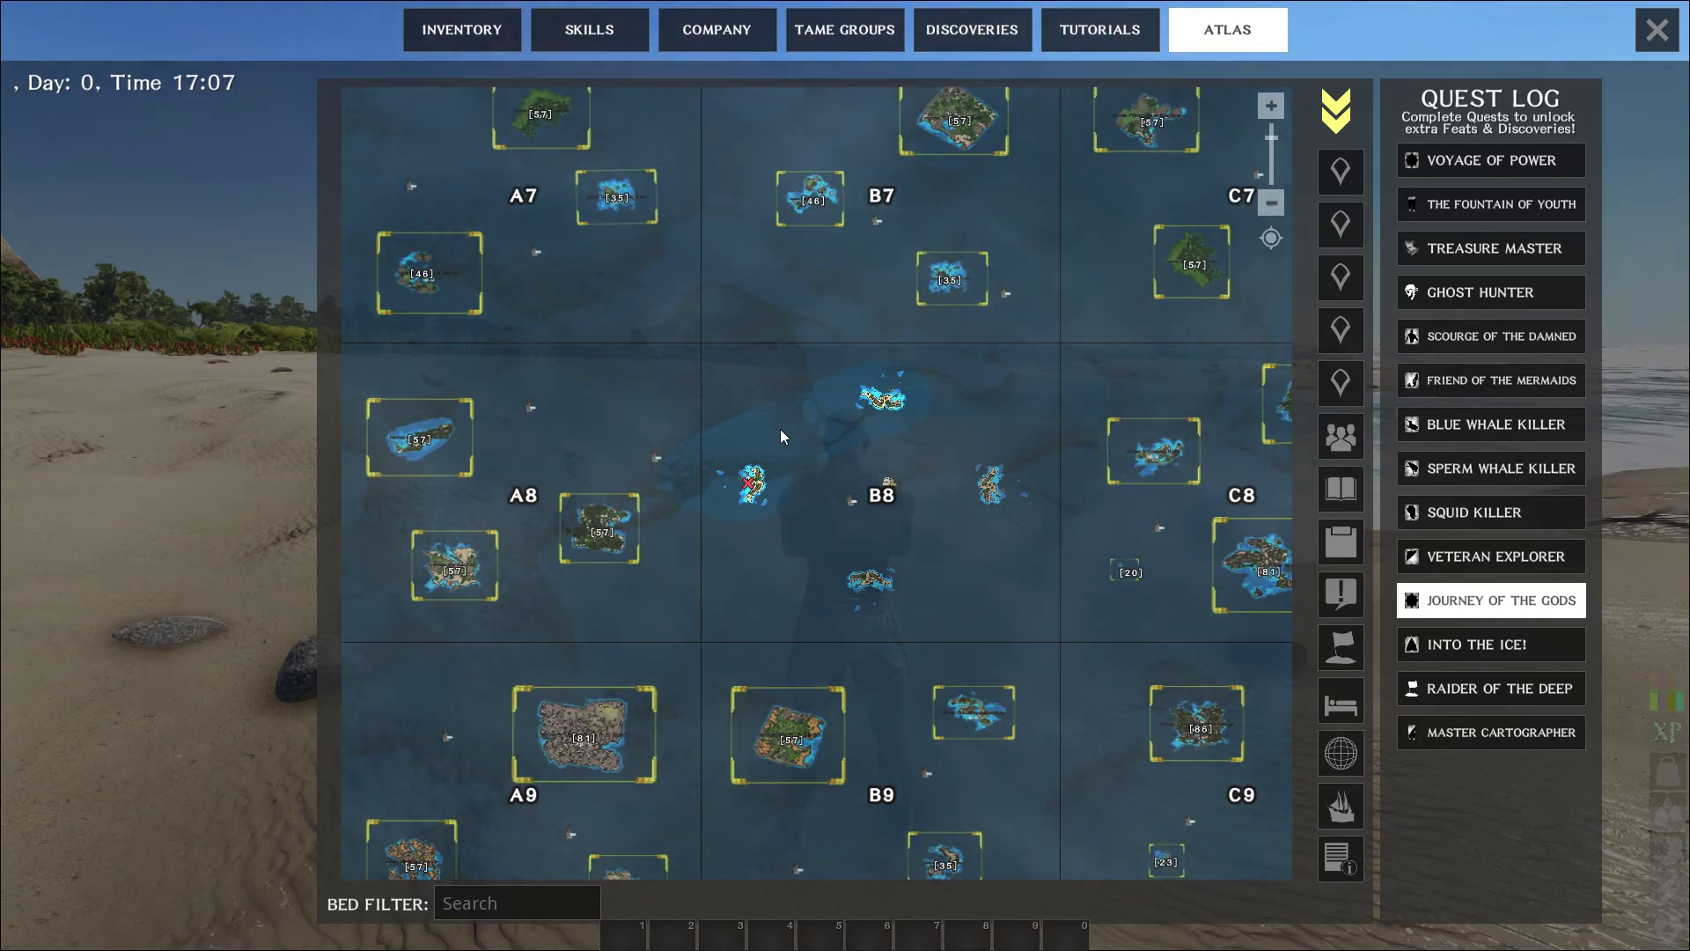
pyautogui.scroll(-5, 762, 447)
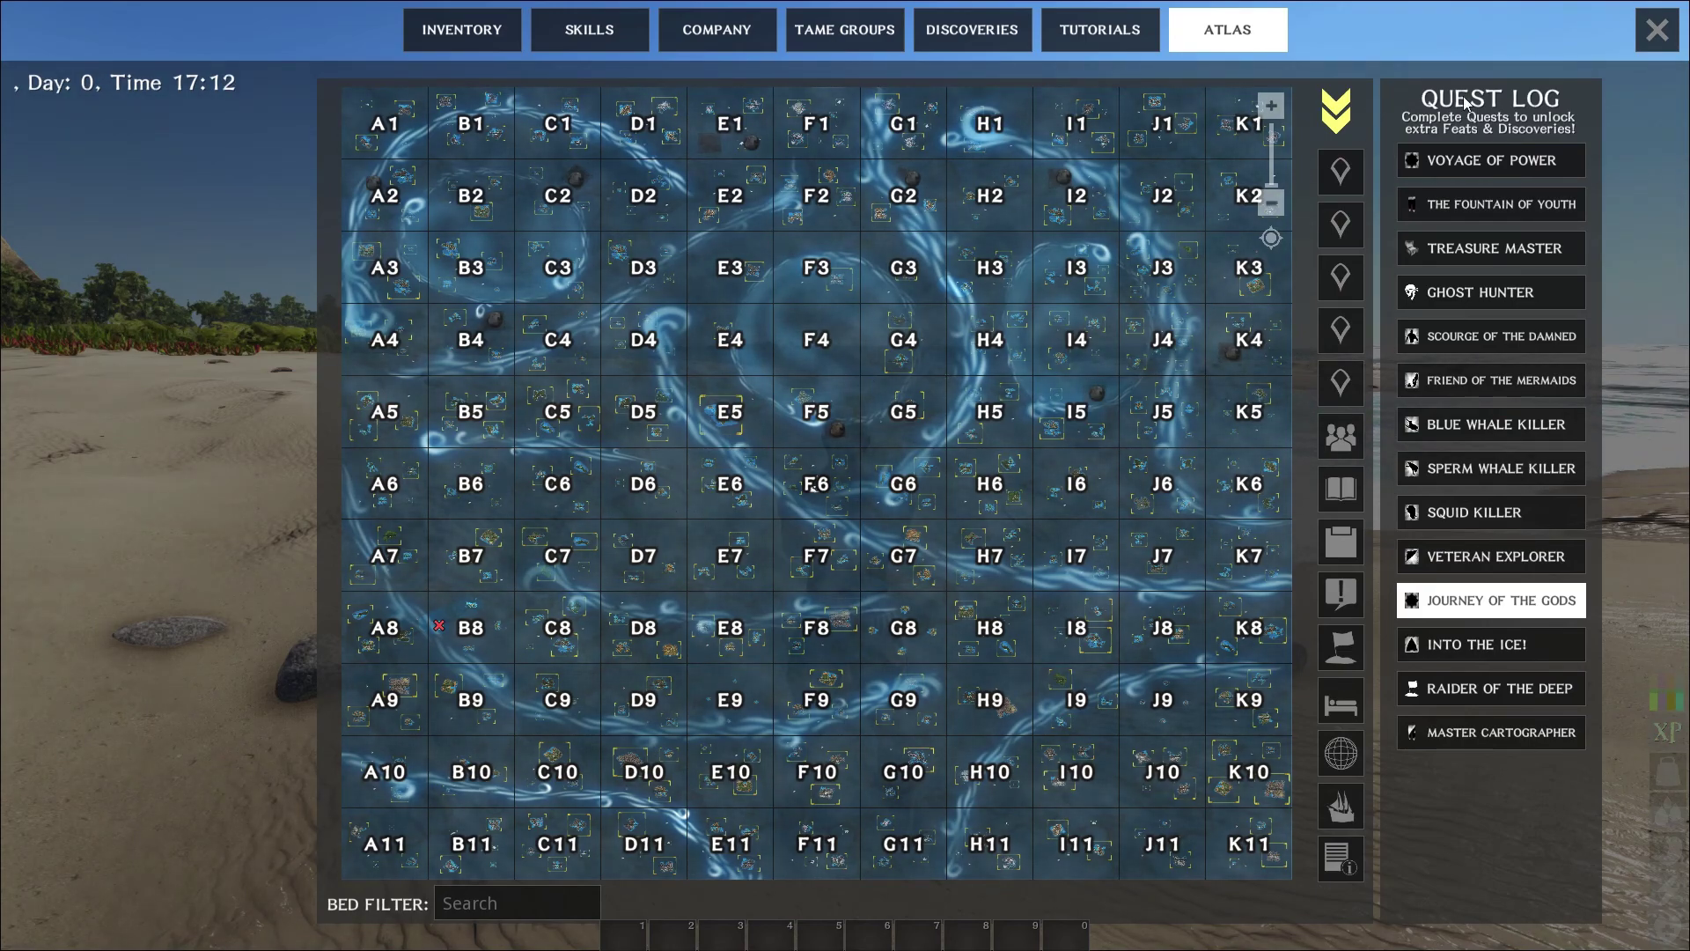
pyautogui.click(1673, 35)
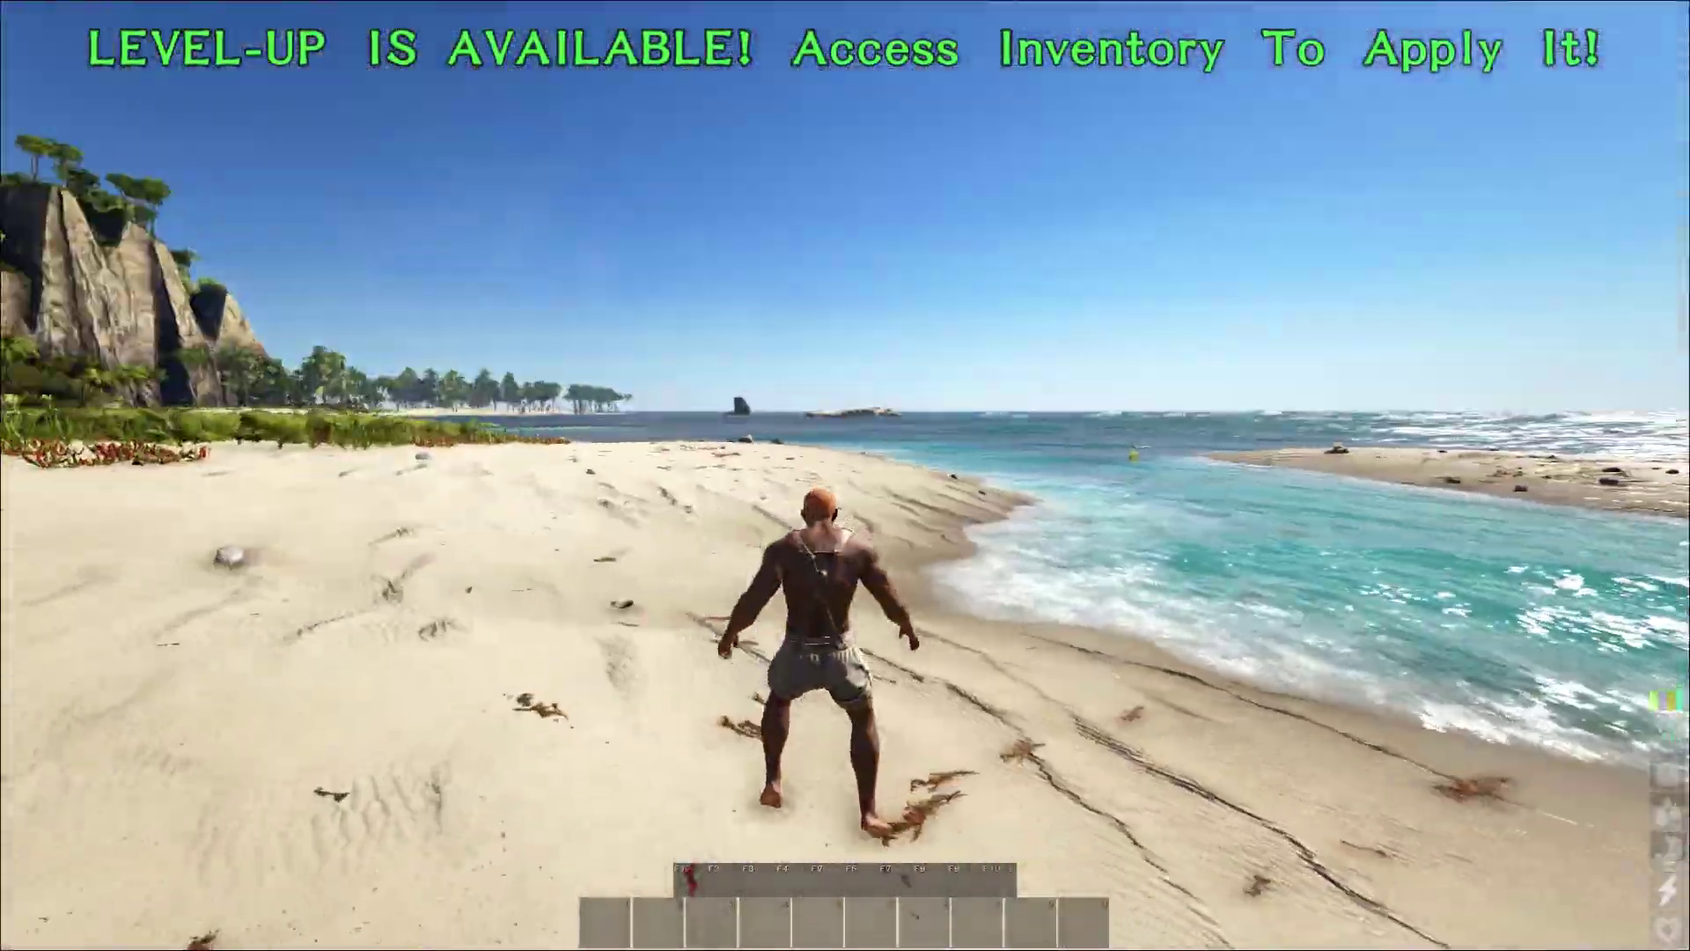
pyautogui.press('w')
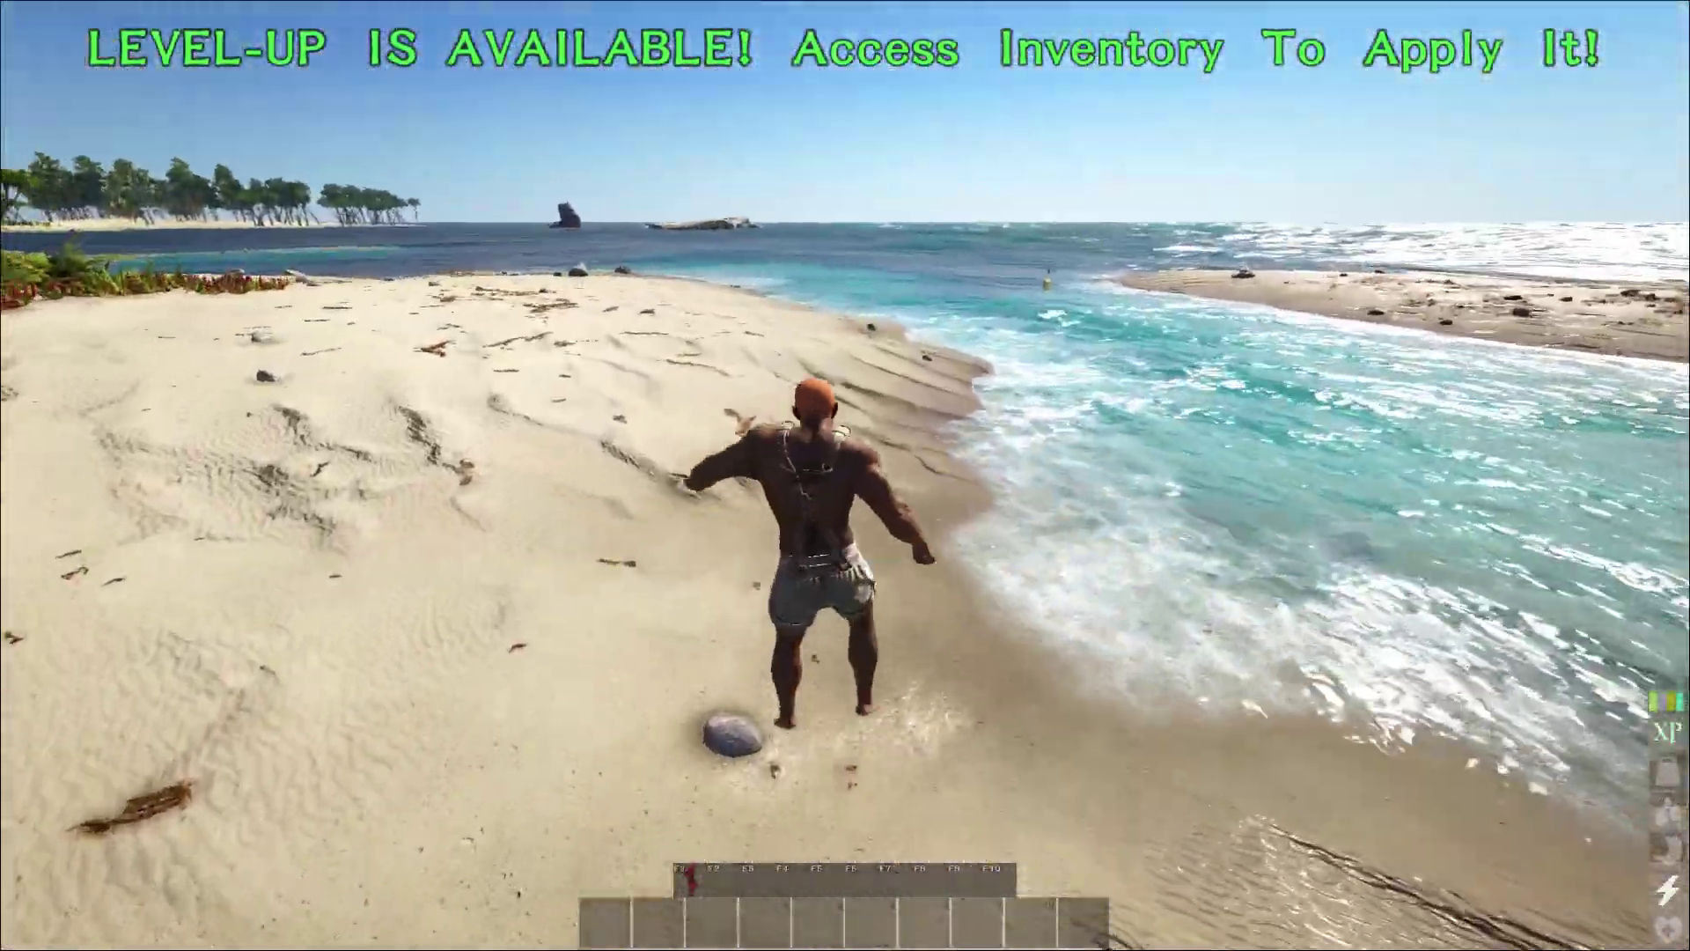
pyautogui.press('w')
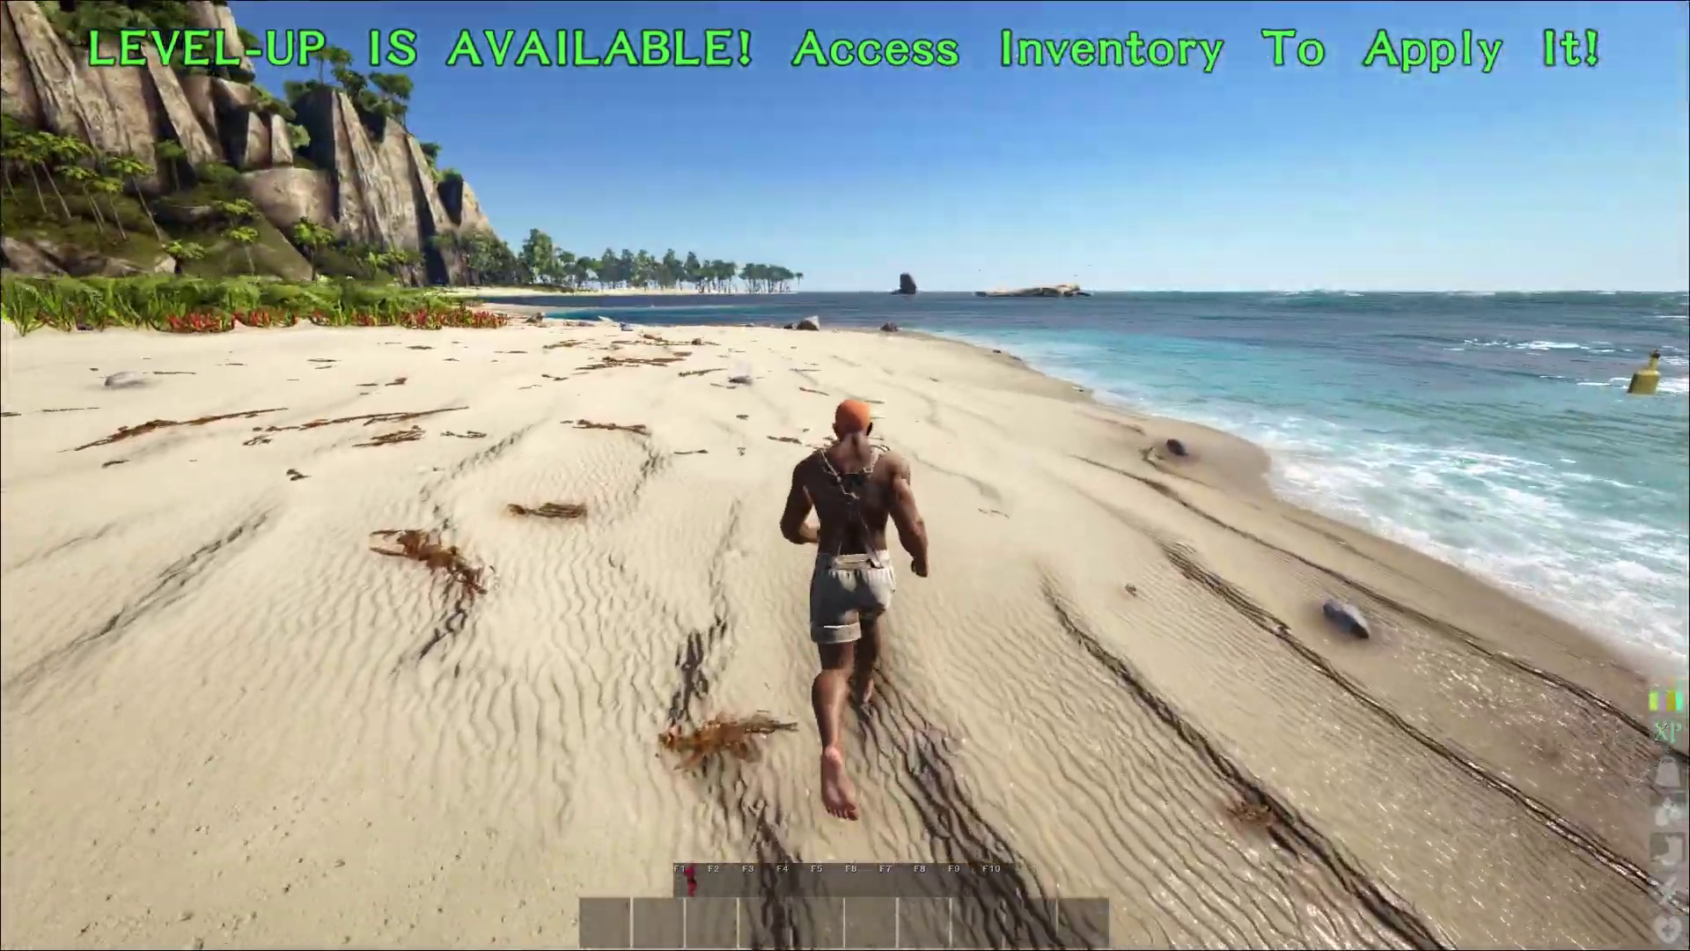